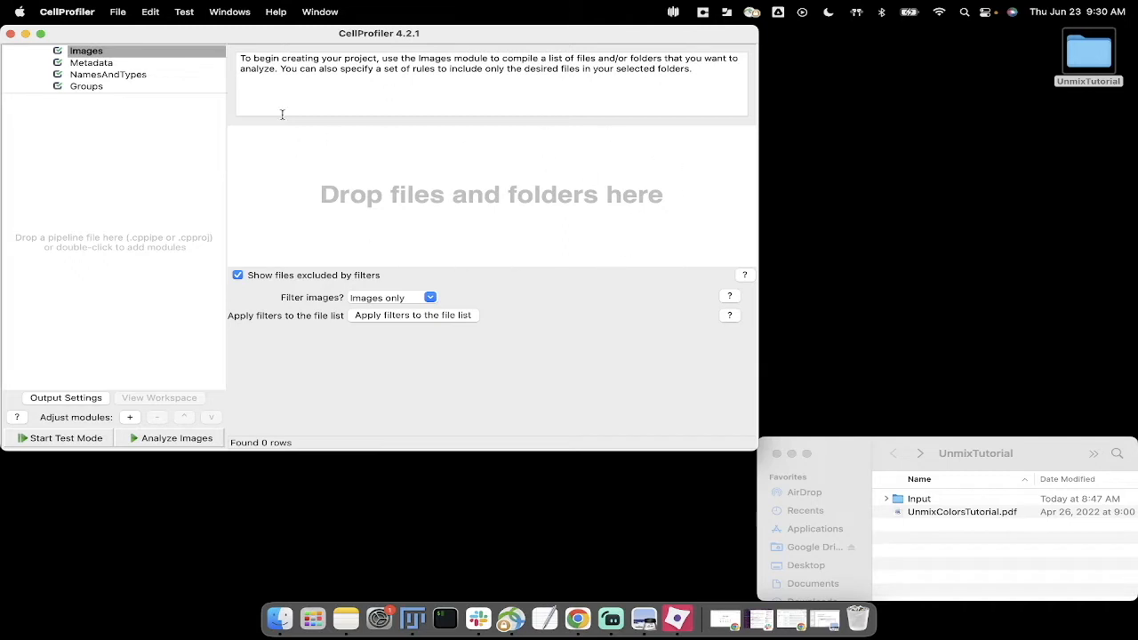
Step: Load the Example1 folder from UnmixTutorial's Input folder into the Images module's file list
left_click(868, 457)
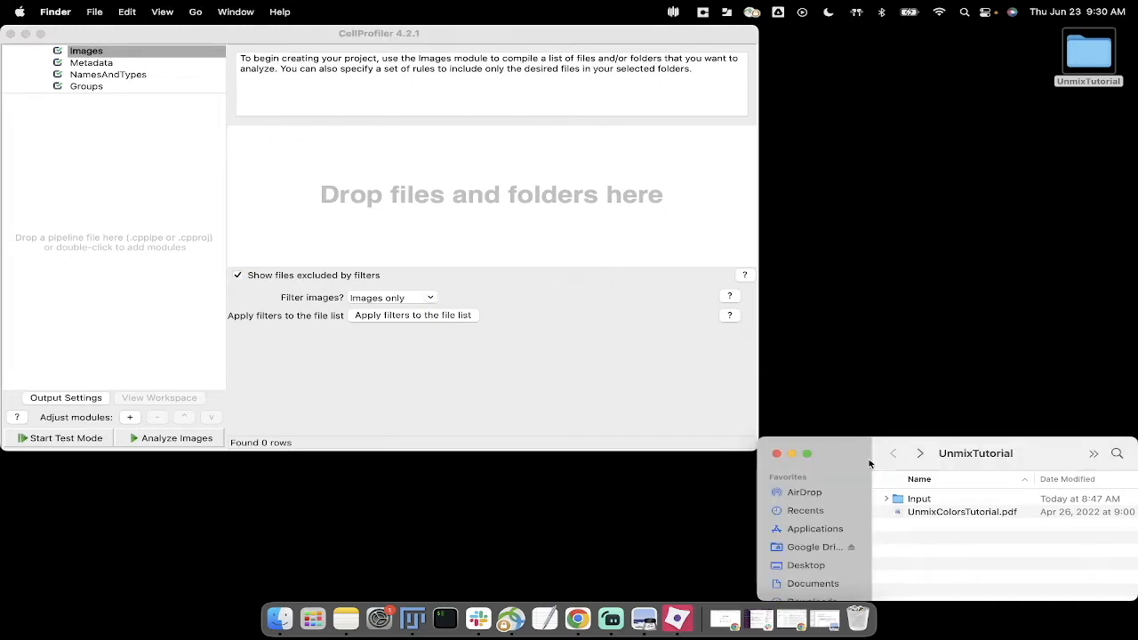
double_click(911, 502)
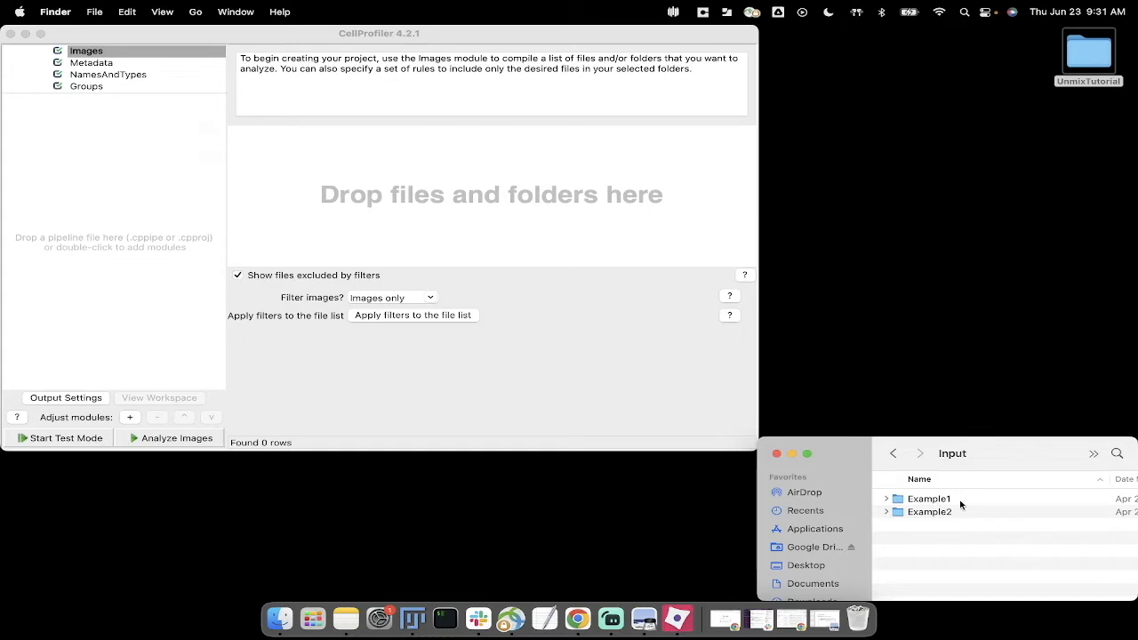
left_click_drag(905, 501, 432, 174)
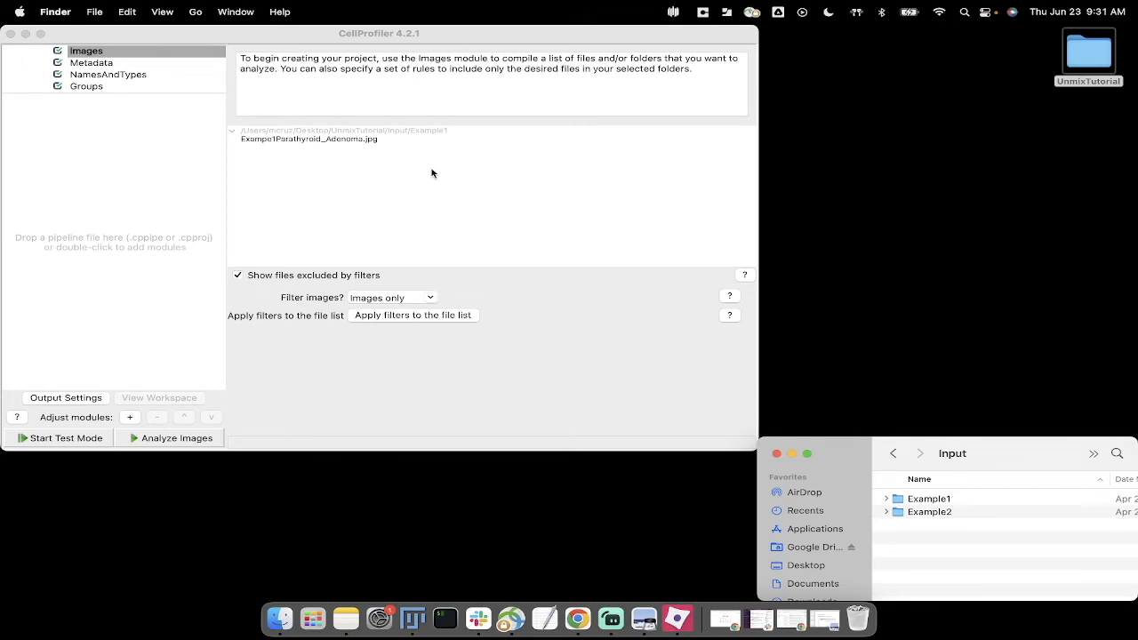
Step: Preview the image Exampe1Parathyroid_Adenoma.jpg from the file list and close its preview window
left_click(402, 183)
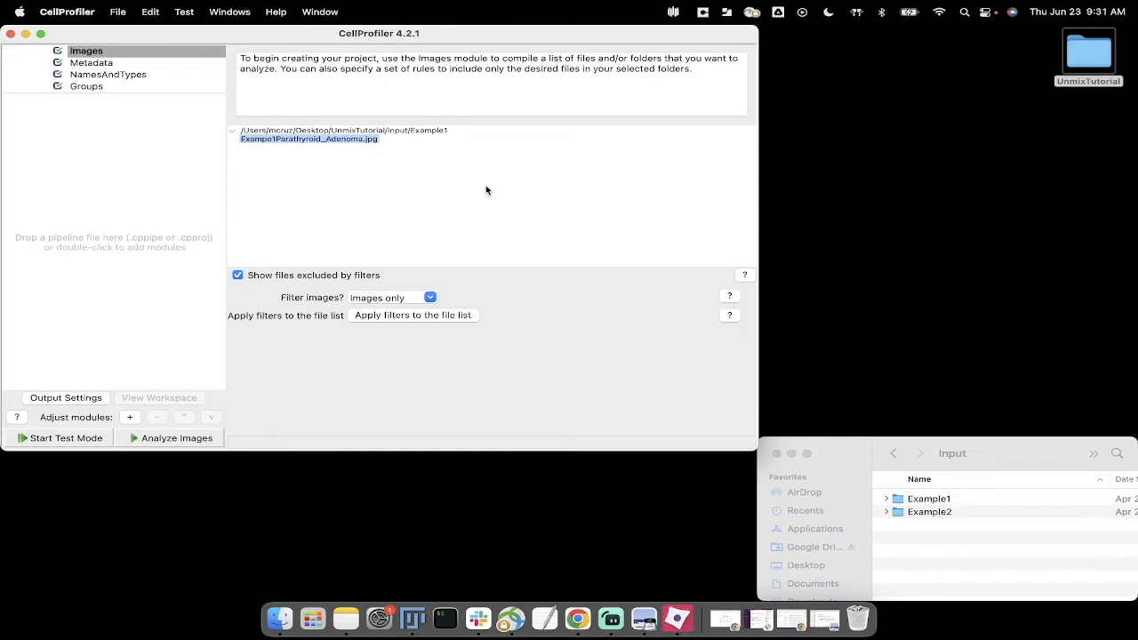
left_click_drag(524, 122, 535, 110)
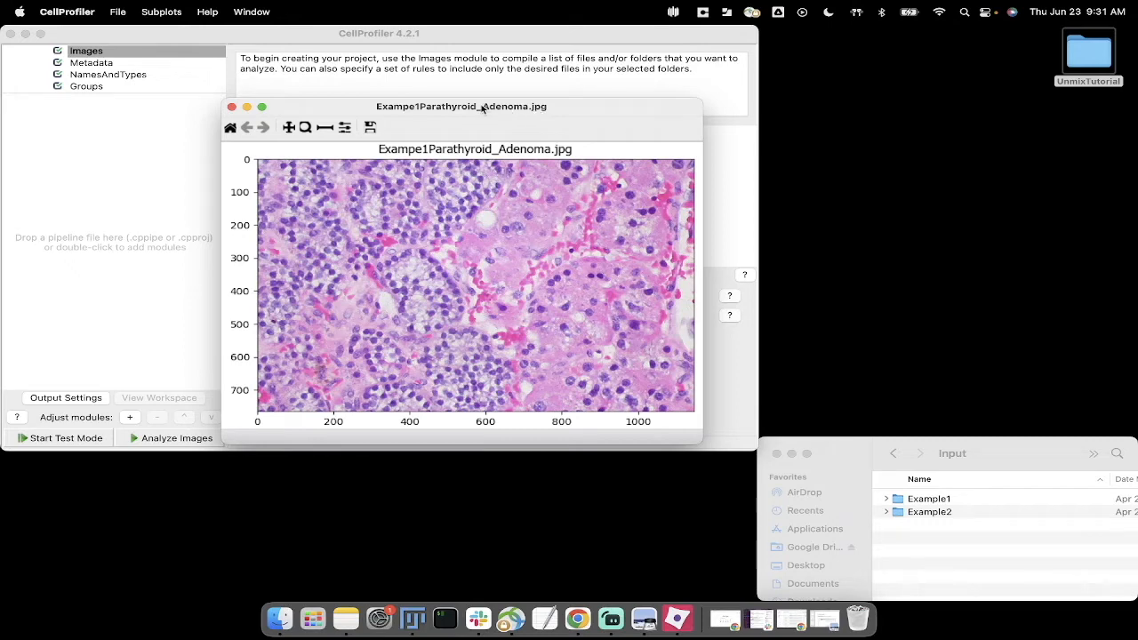
left_click_drag(484, 108, 511, 105)
left_click_drag(378, 107, 381, 107)
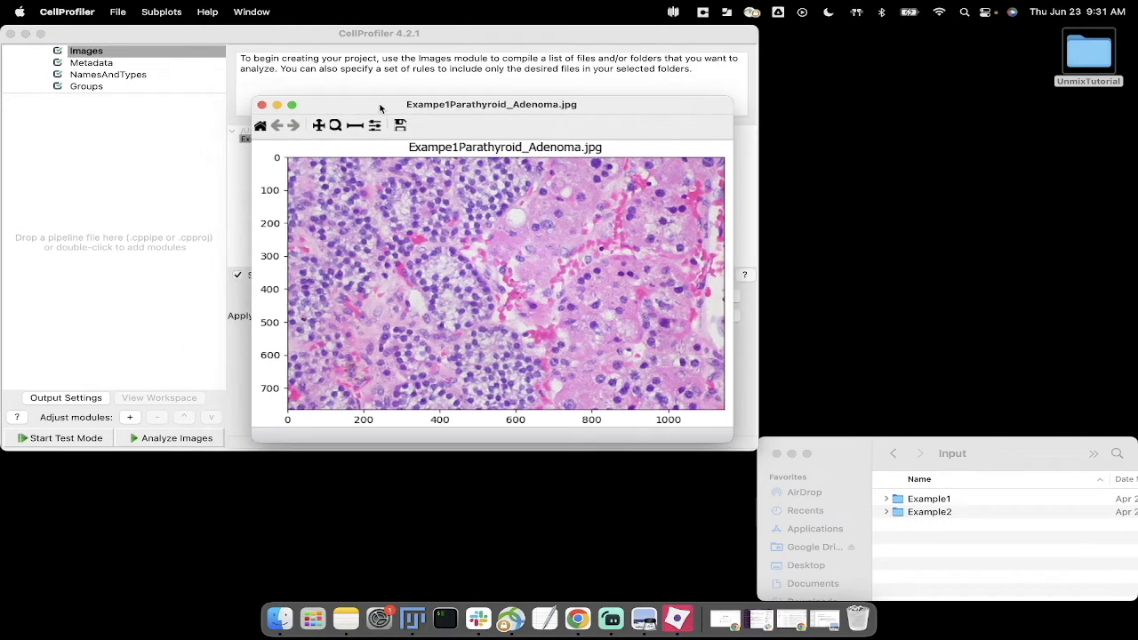
left_click(262, 105)
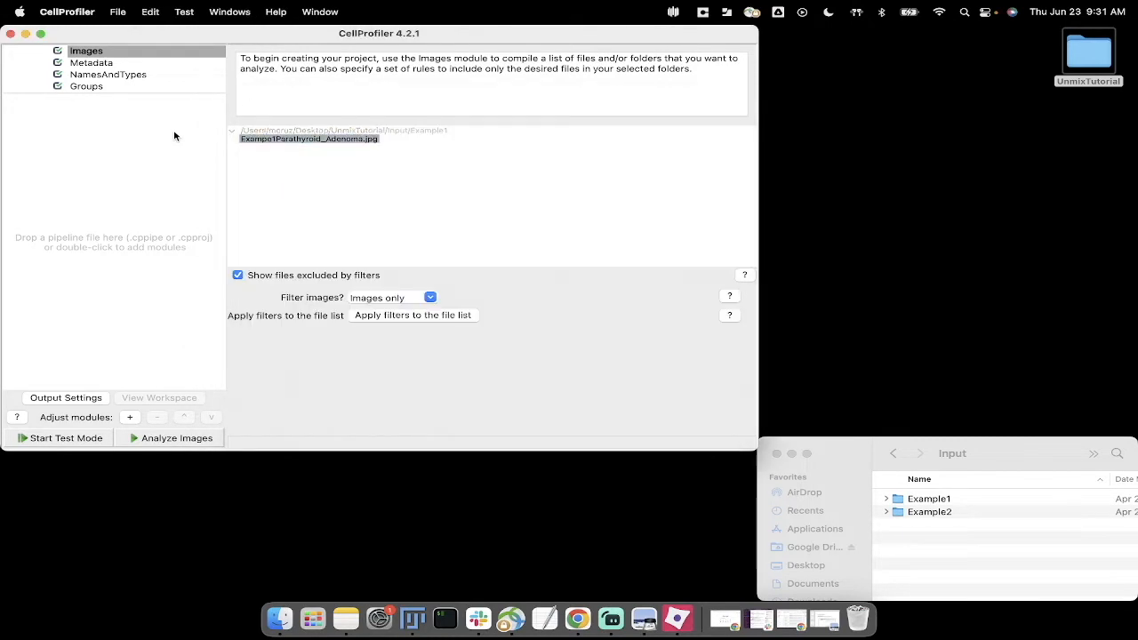
Step: In the NamesAndTypes module, keep All images and no 3D processing, and set the image type to Color image
left_click(132, 75)
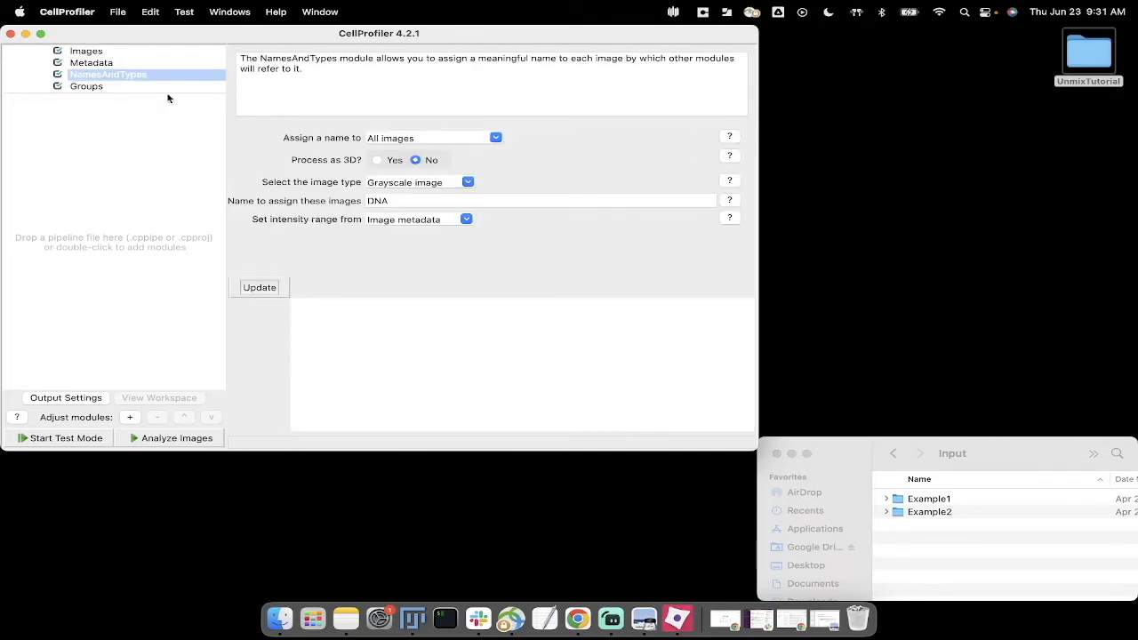
left_click(574, 129)
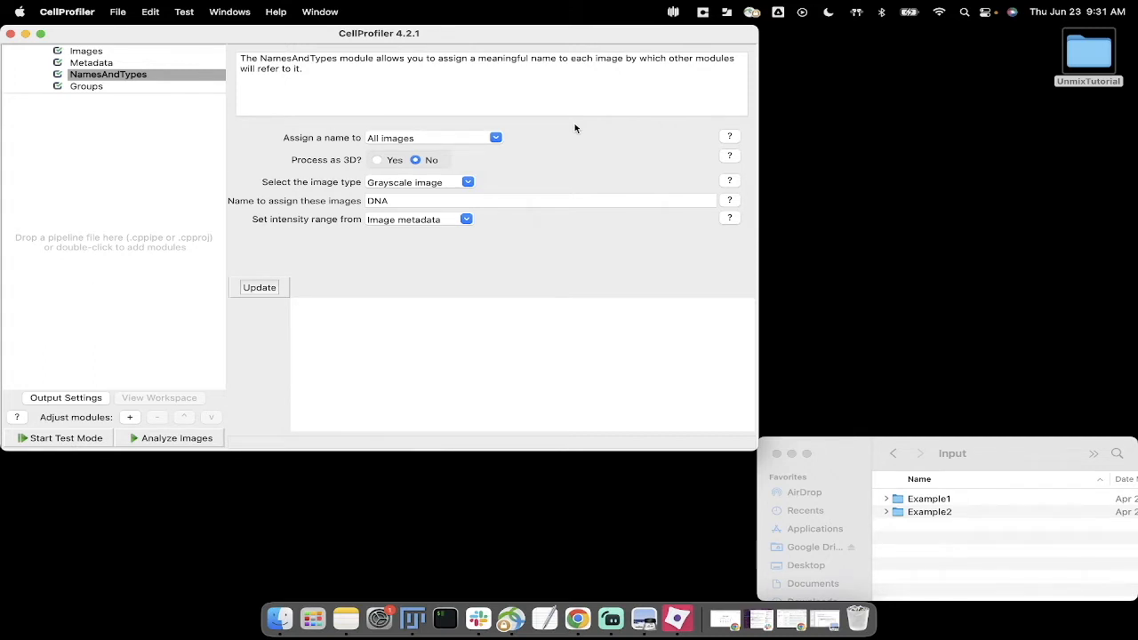
left_click(497, 138)
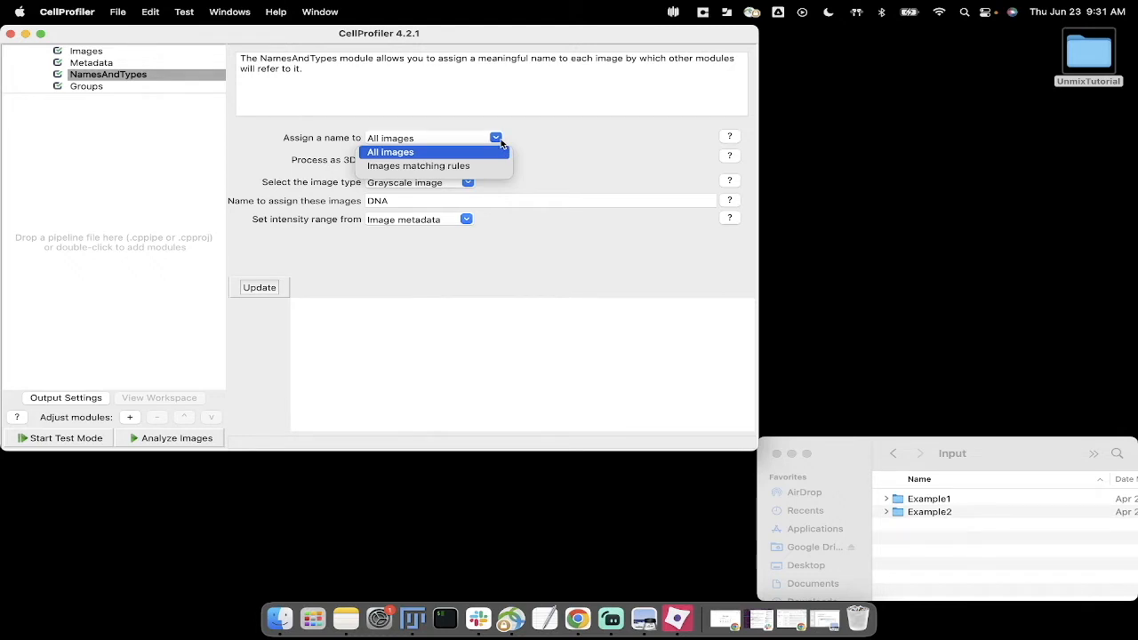
left_click(500, 143)
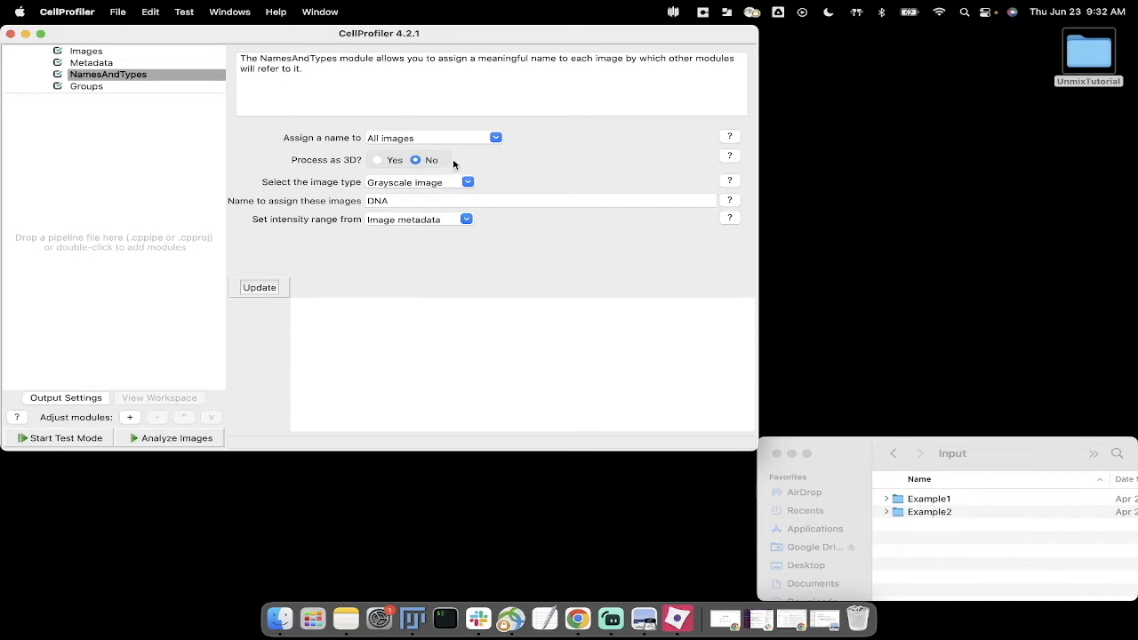
left_click(378, 160)
left_click(415, 160)
left_click(471, 184)
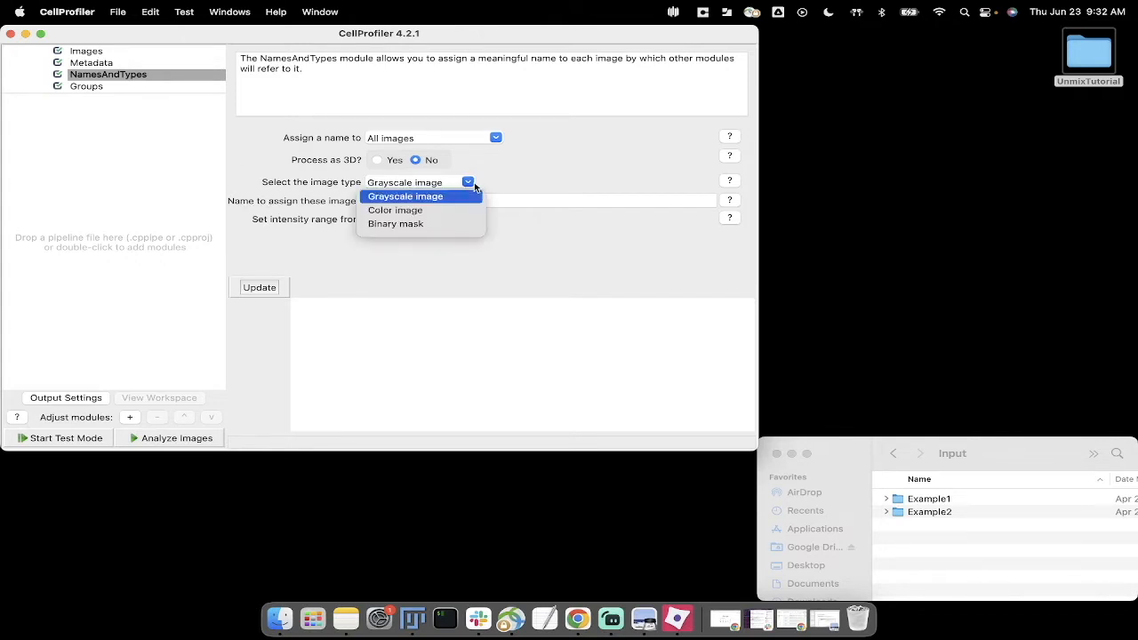
left_click(424, 211)
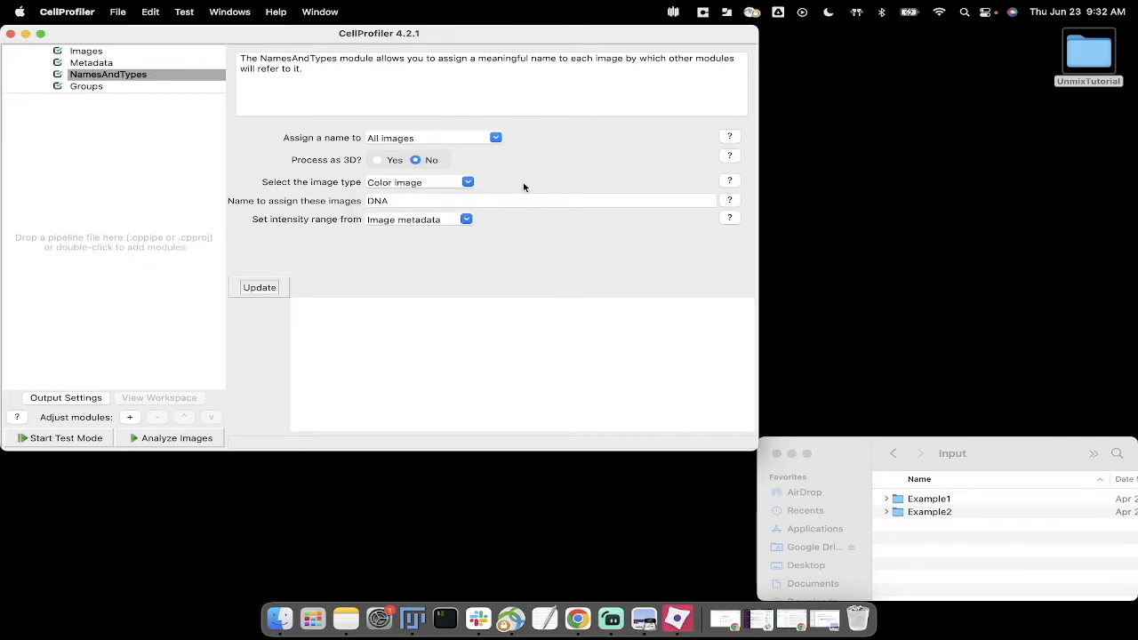
Step: Name the images HE and keep their intensity range set from Image metadata
double_click(414, 203)
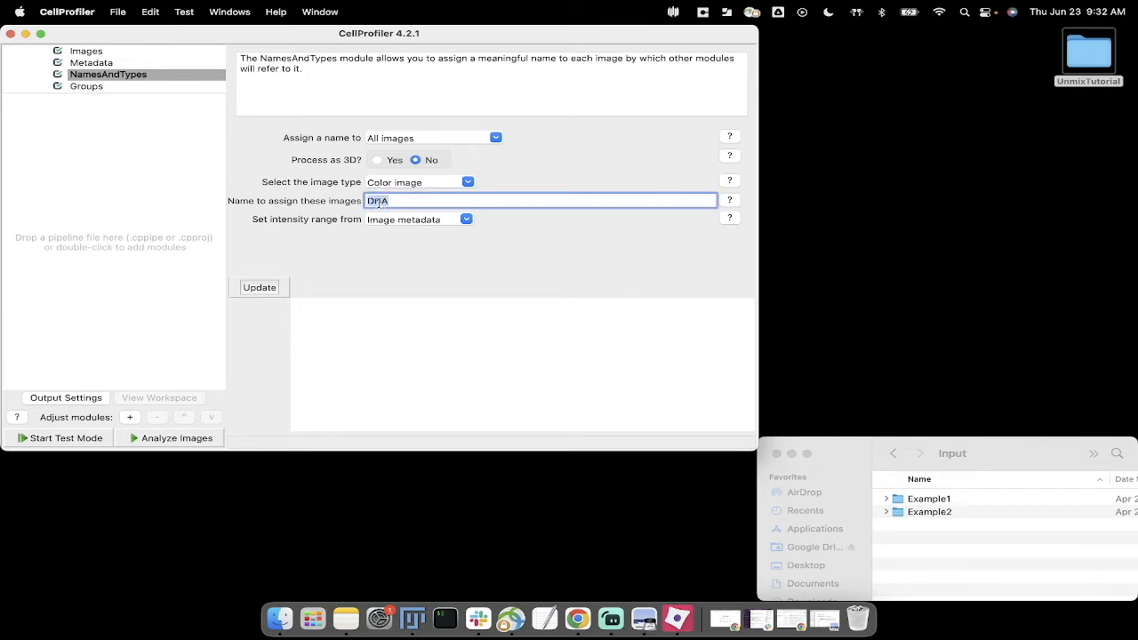
type("HE")
left_click(291, 232)
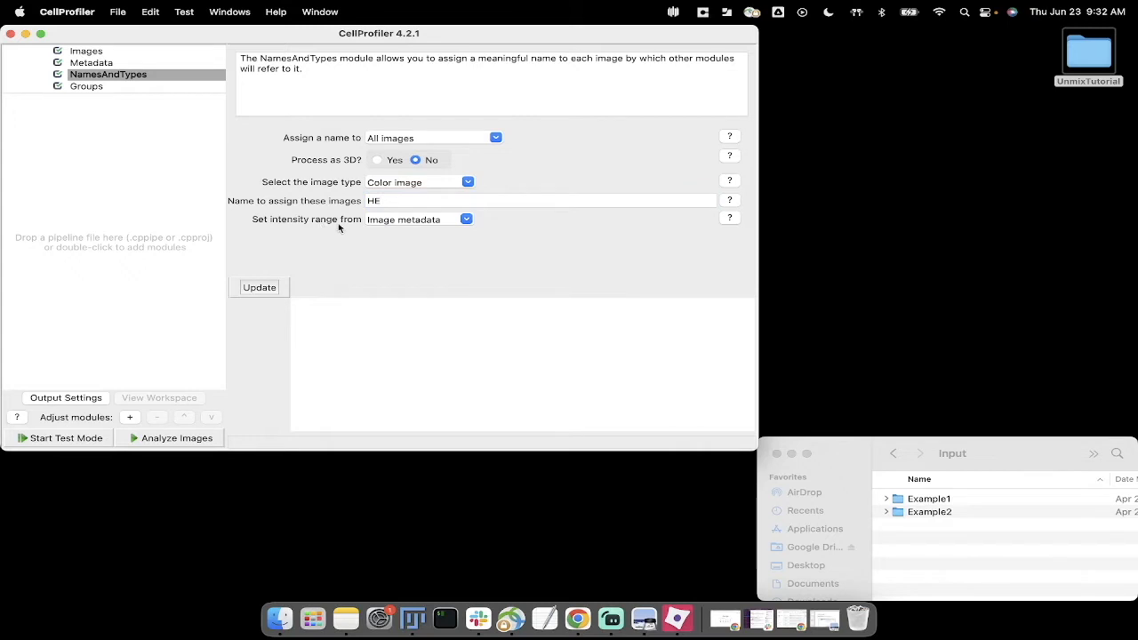
left_click(467, 221)
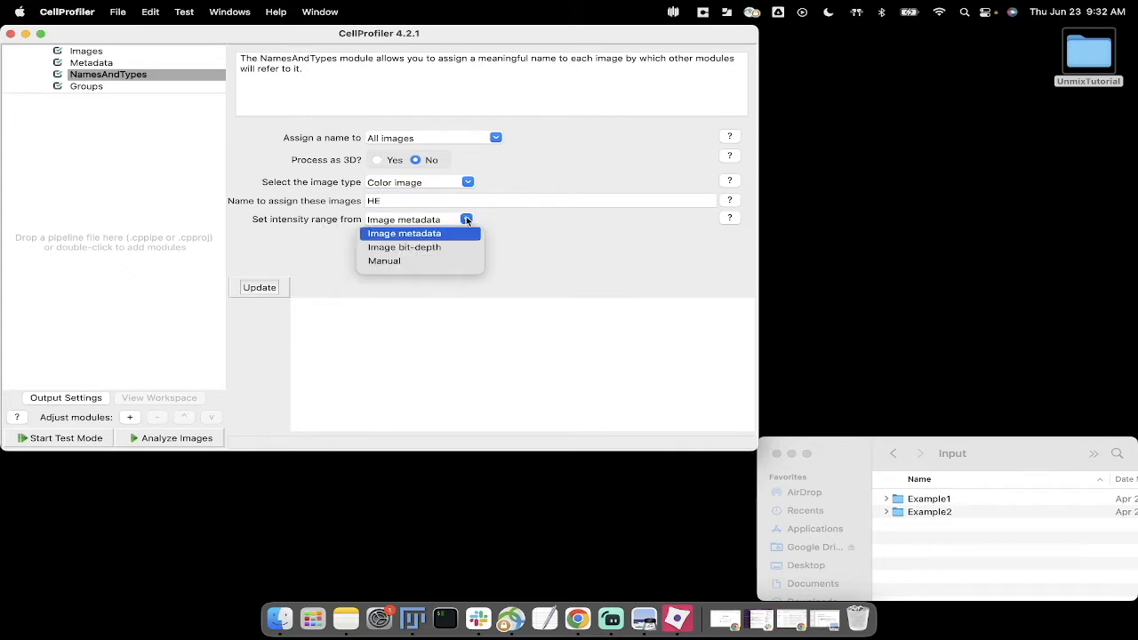
left_click(506, 236)
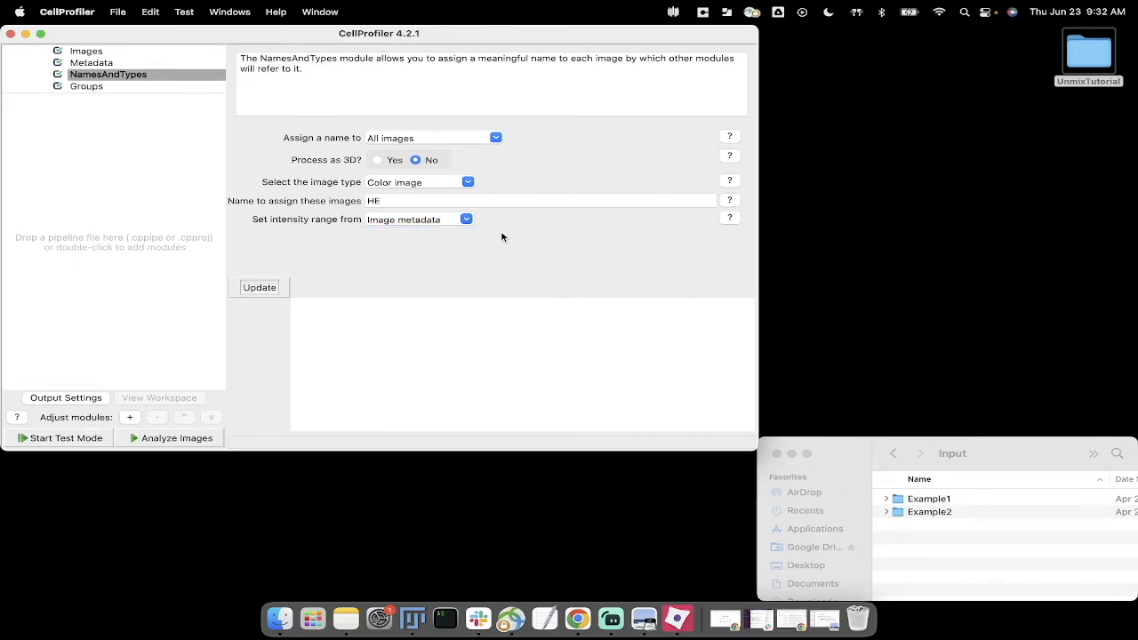
Step: Update the image set table in NamesAndTypes and select its HE column
left_click(268, 289)
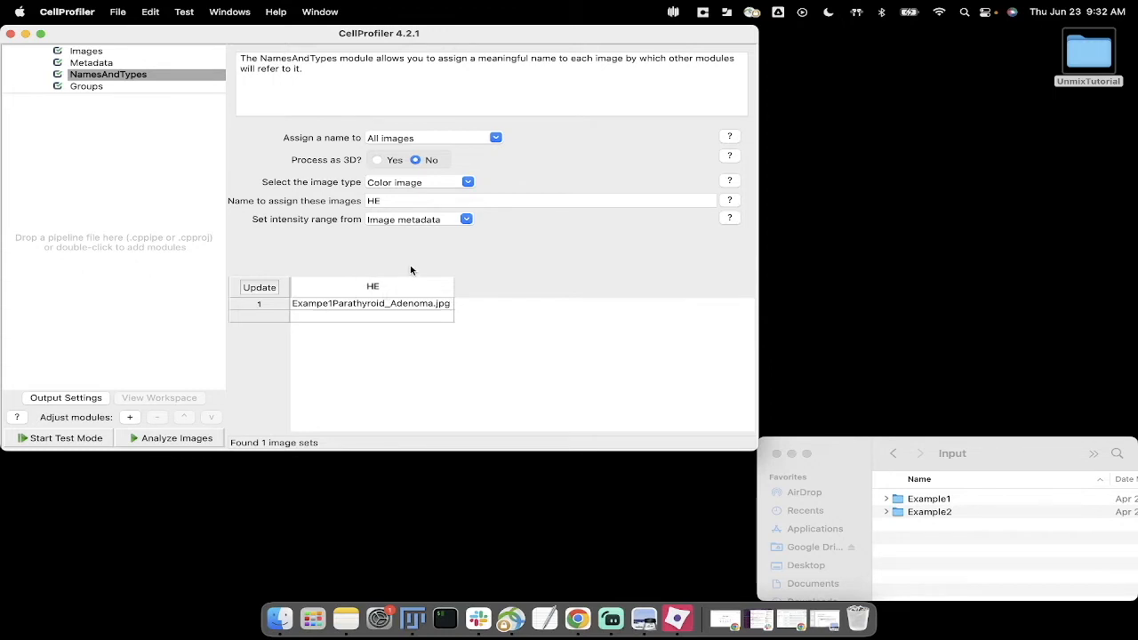
left_click(369, 307)
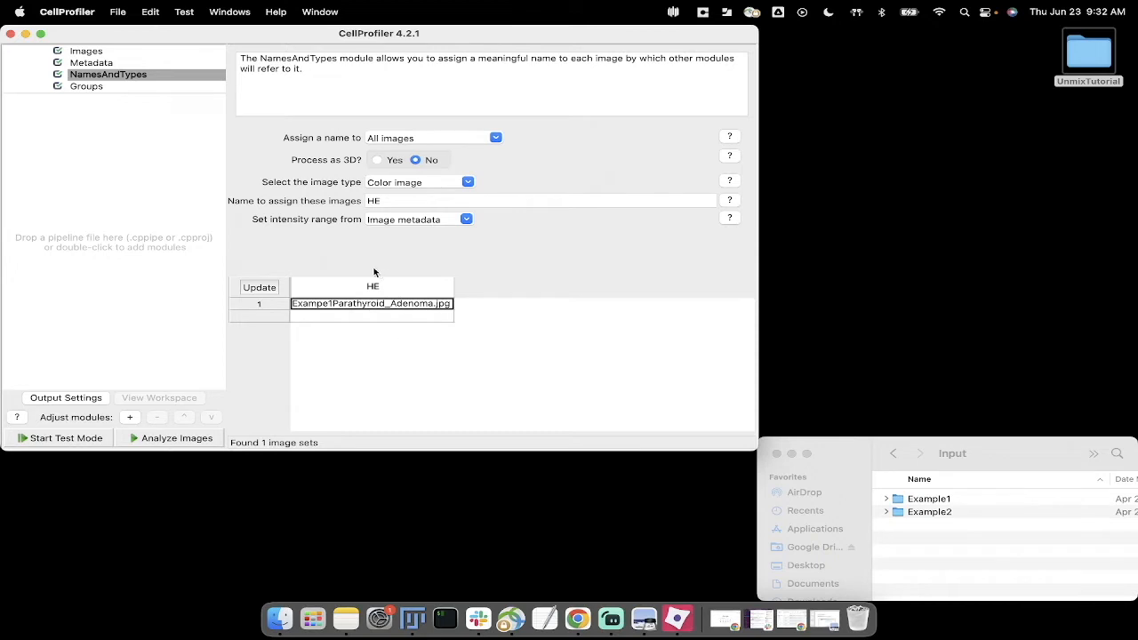
left_click(374, 286)
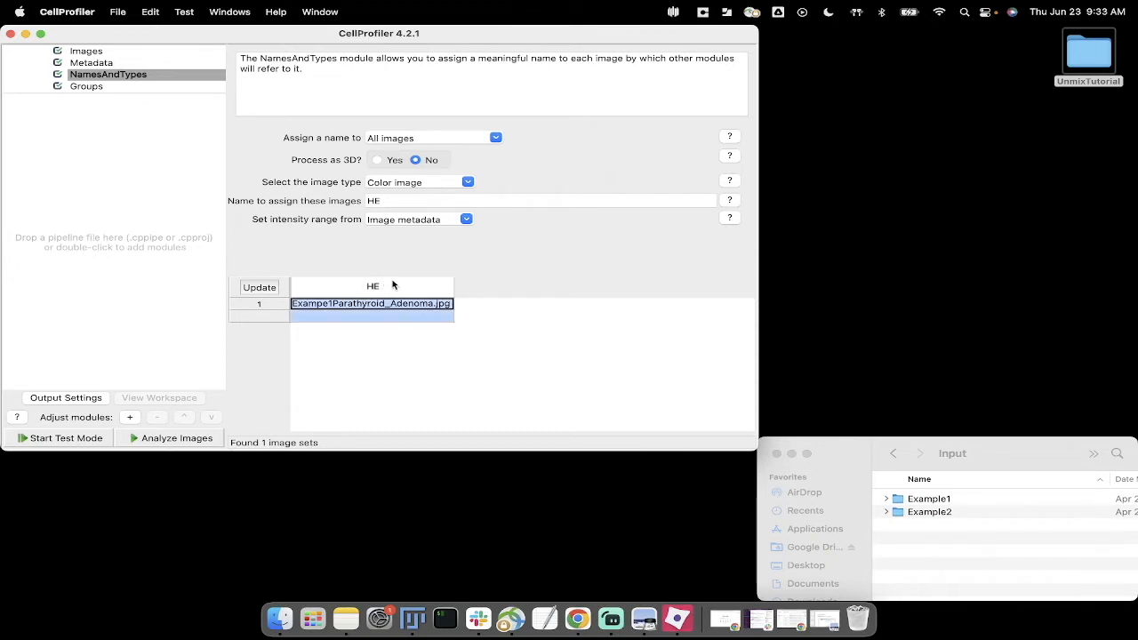
Step: Find modules matching "color", add ColorToGray to the pipeline, and move the module browser clear of the main window
right_click(191, 208)
mouse_move(215, 213)
left_click(131, 235)
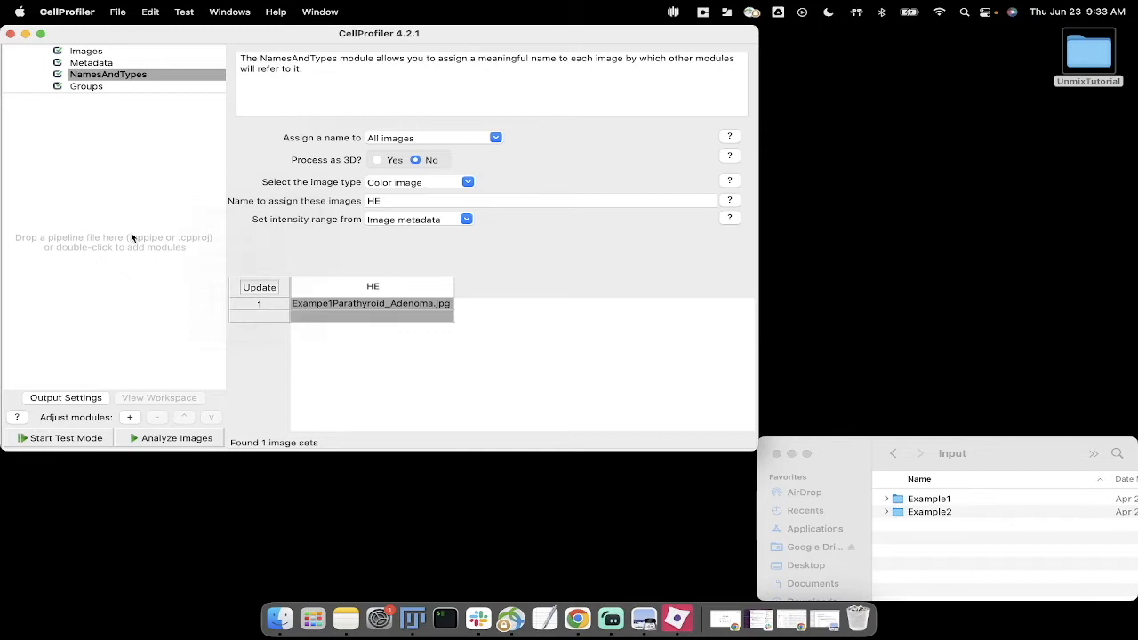
left_click(136, 418)
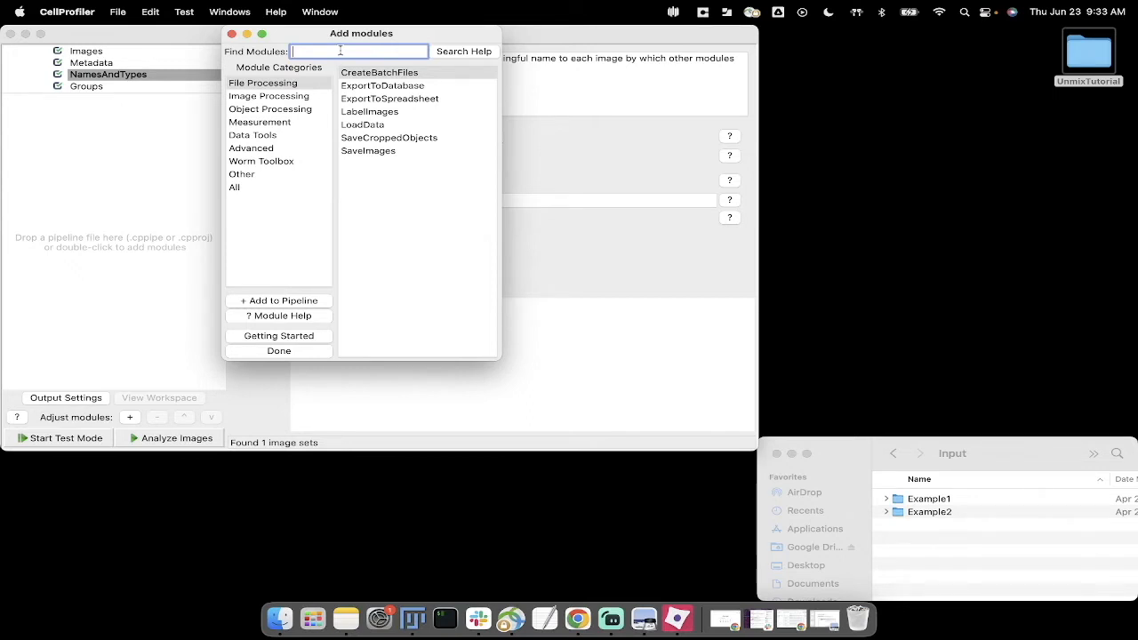
type("color")
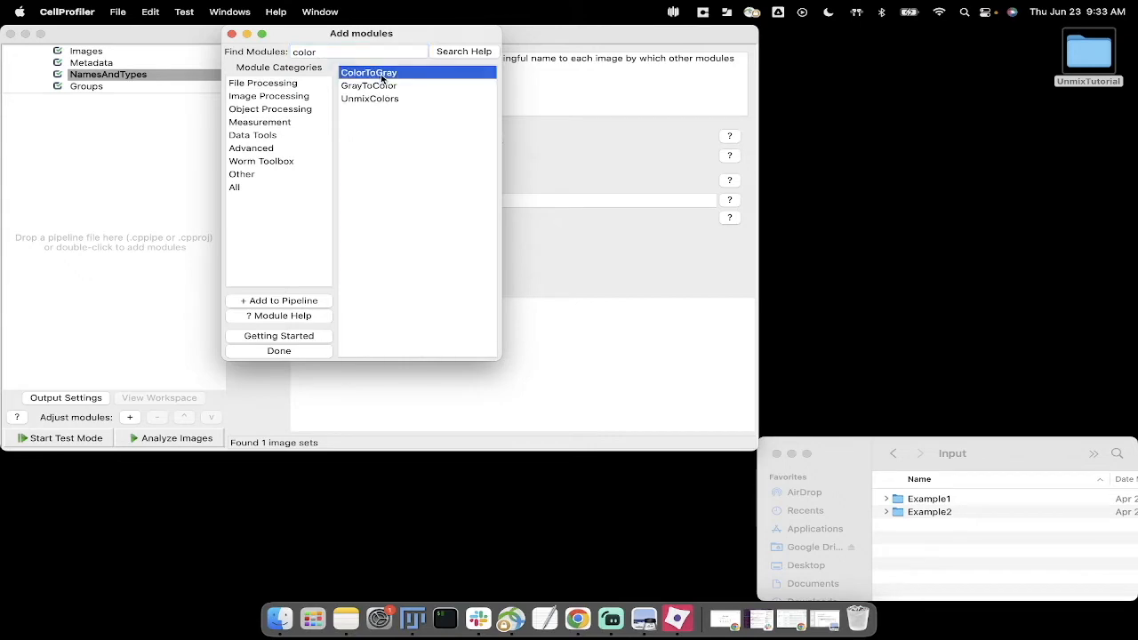
double_click(382, 79)
left_click_drag(333, 43, 867, 47)
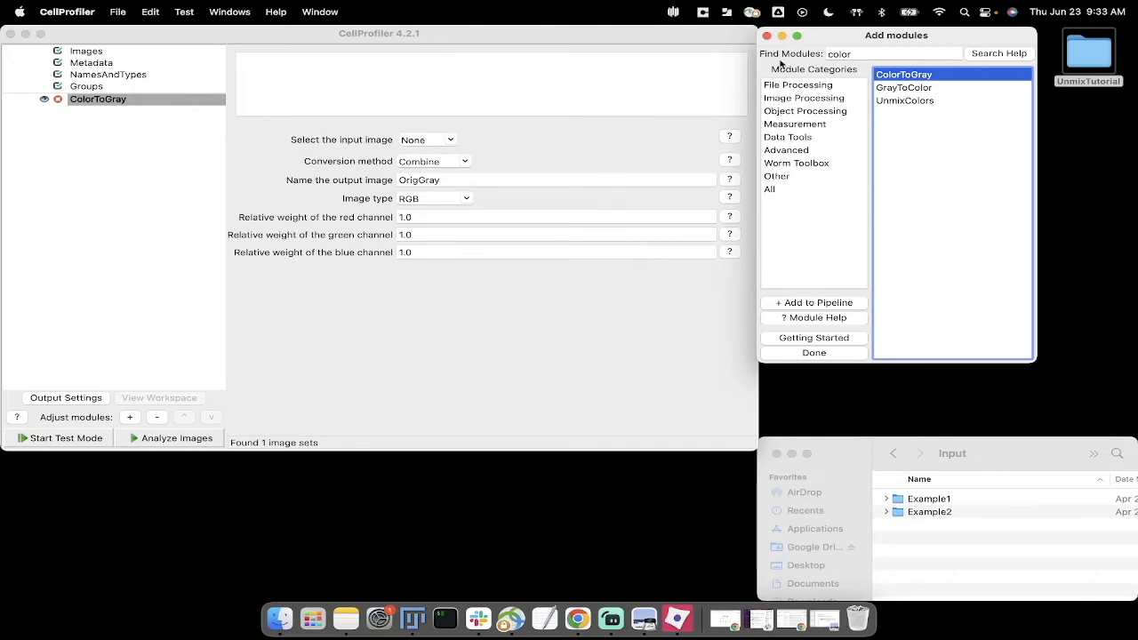
Step: Set HE as the input image of the ColorToGray module
left_click(530, 326)
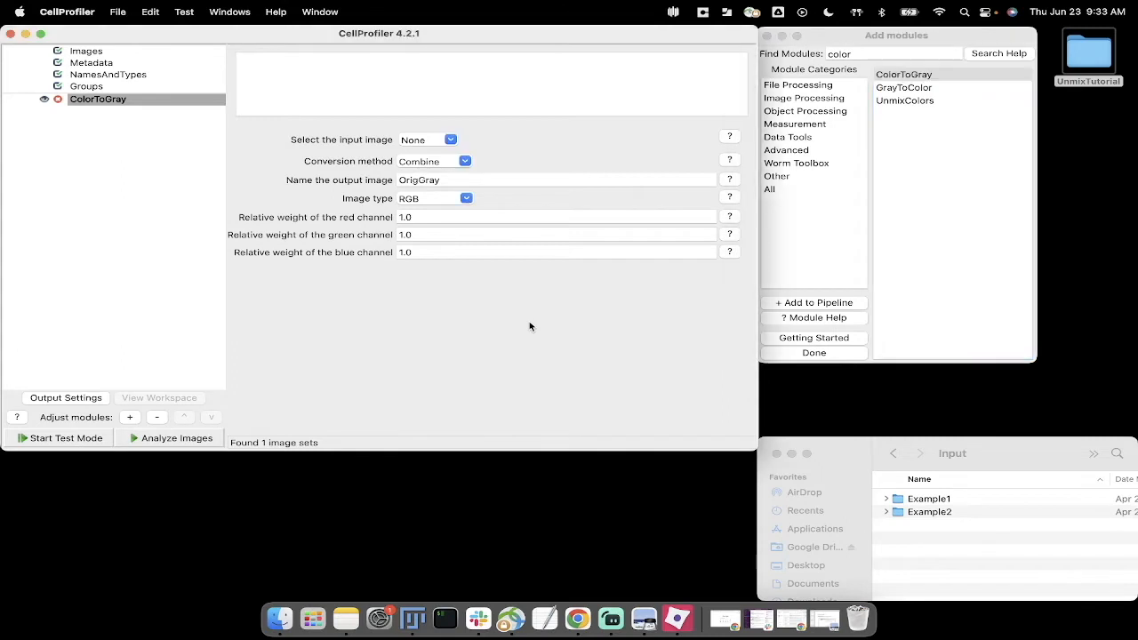
left_click(152, 203)
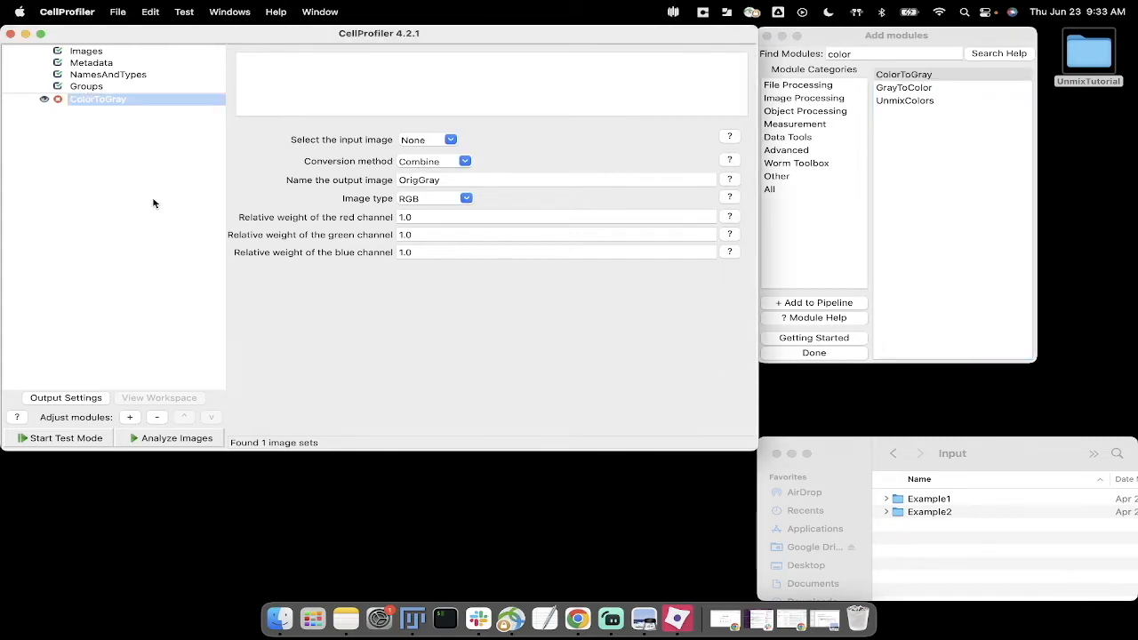
left_click(451, 140)
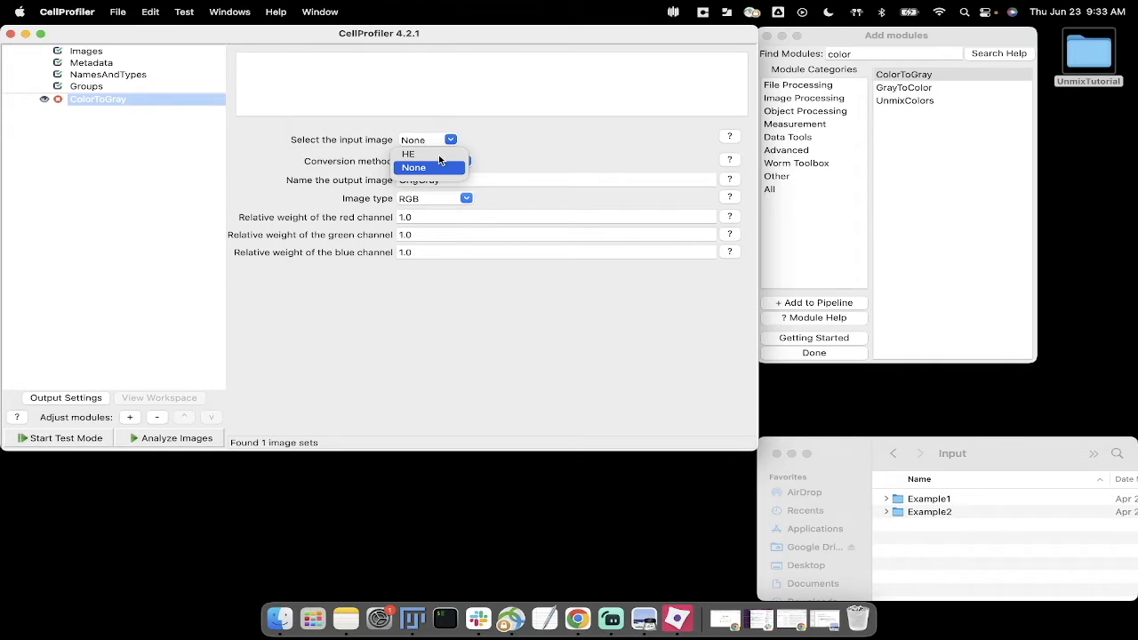
left_click(439, 156)
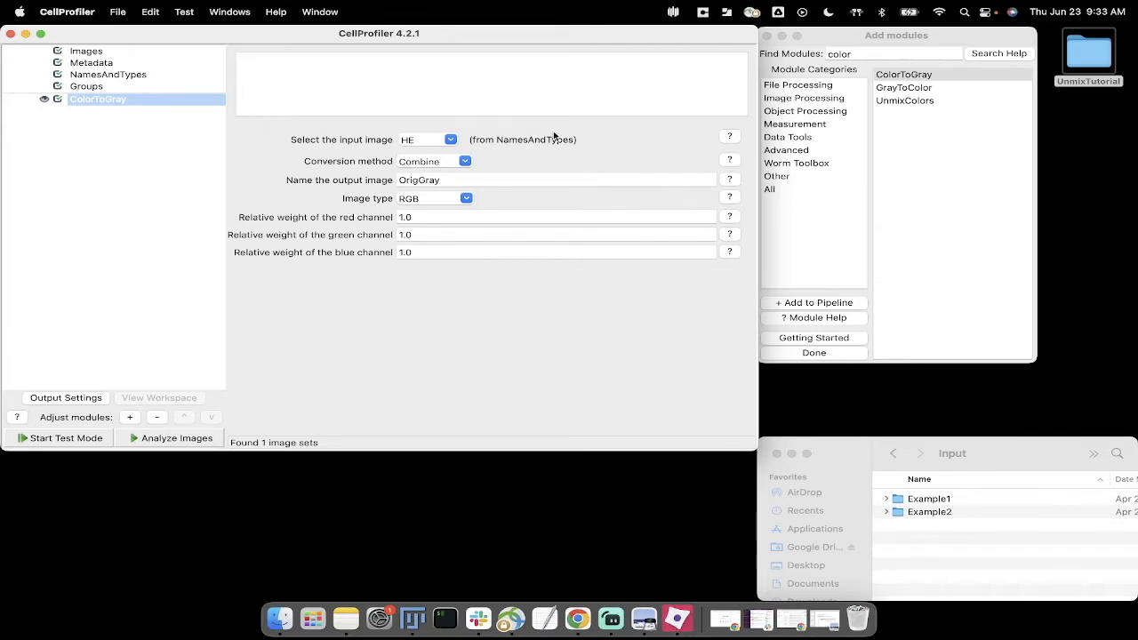
left_click(522, 158)
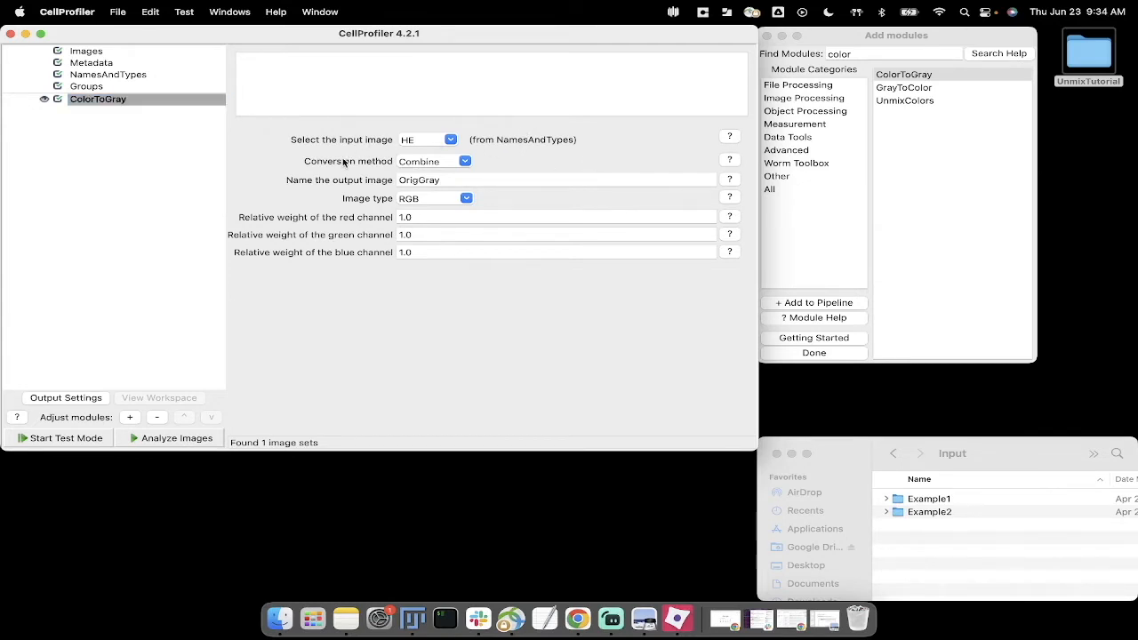
Step: Set the ColorToGray conversion method to Split and keep the image type RGB
left_click(465, 162)
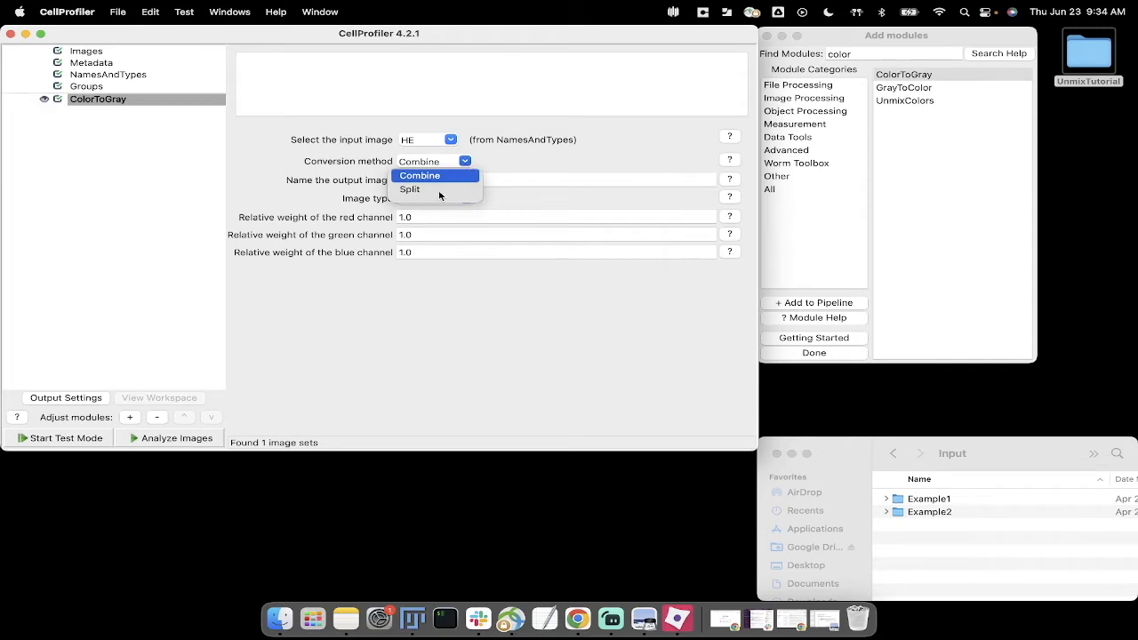
left_click(440, 190)
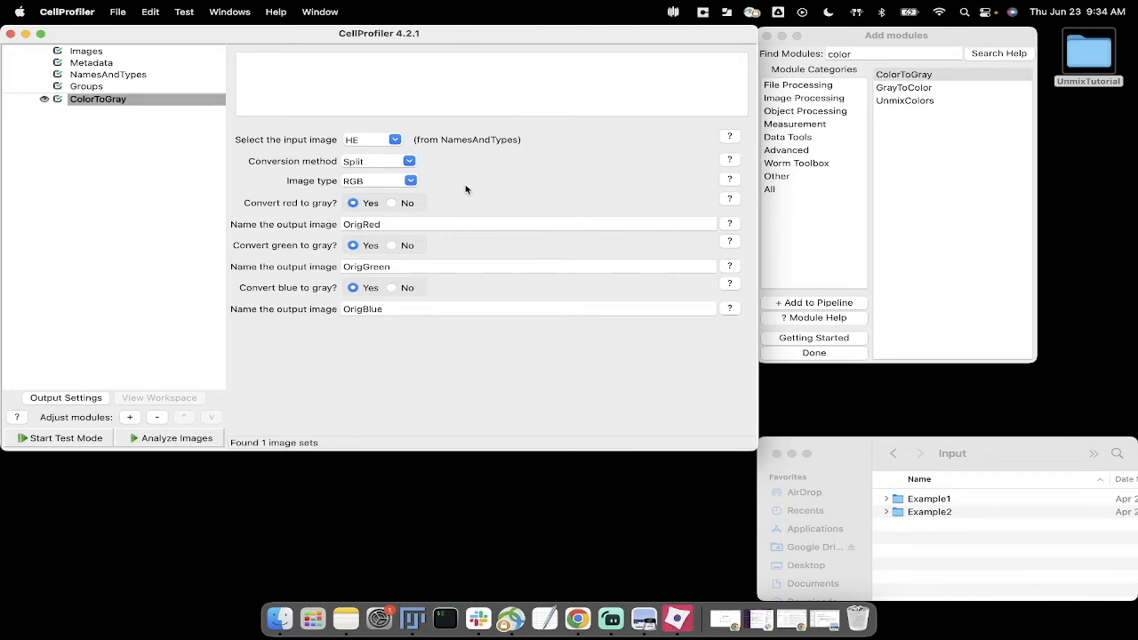
left_click(410, 182)
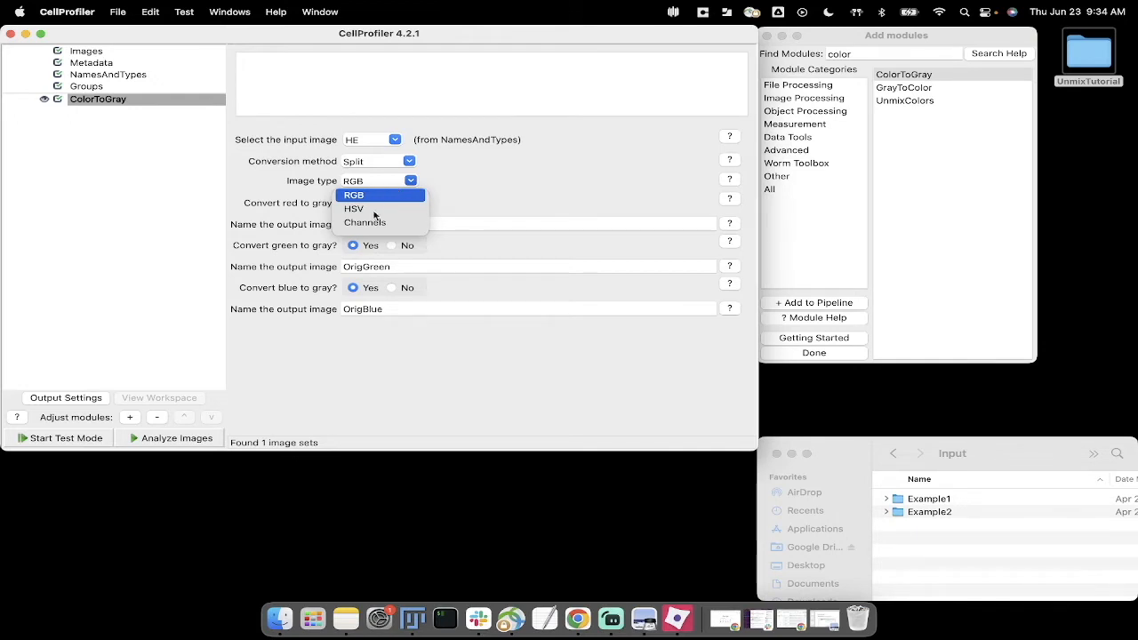
left_click(468, 192)
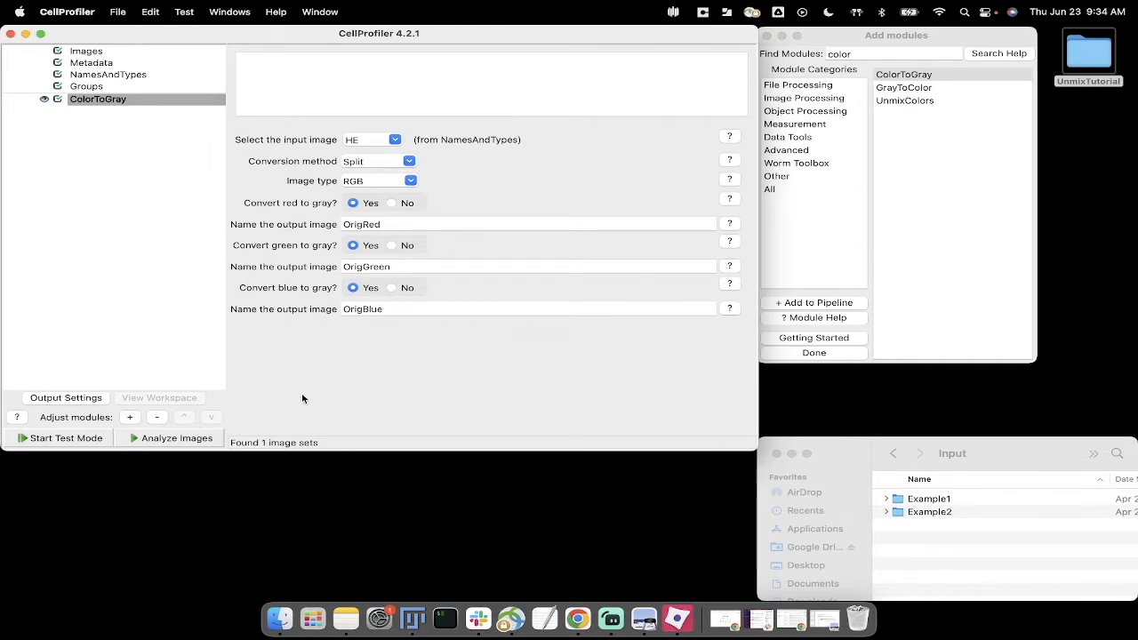
Step: Start test mode and run the ColorToGray module on the HE image
left_click(62, 445)
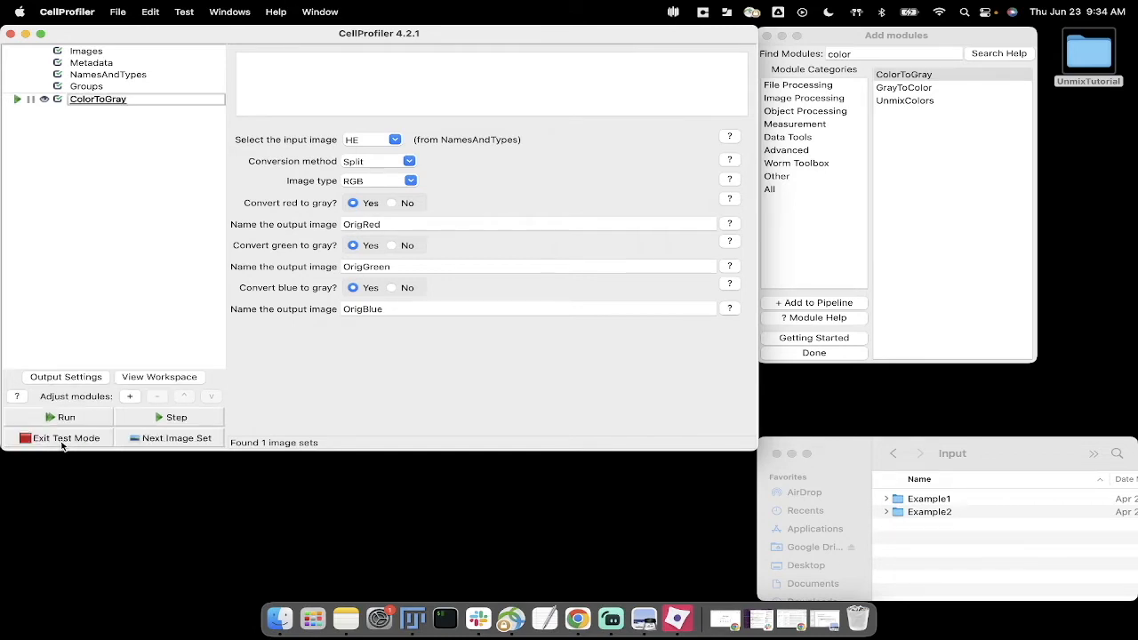
left_click(208, 418)
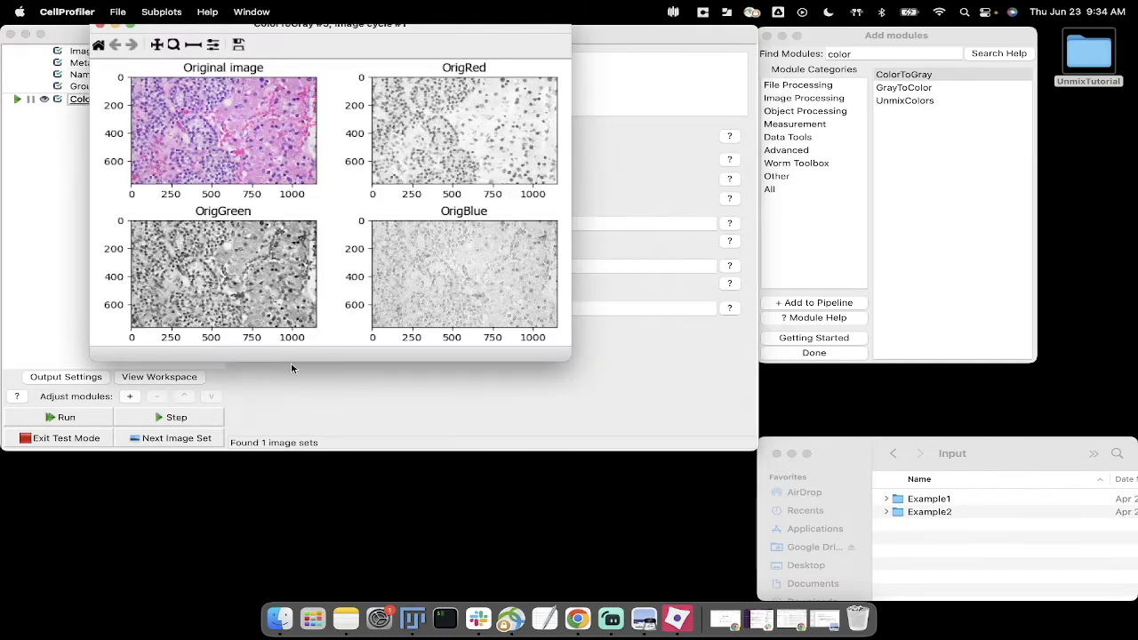
Step: Enlarge the ColorToGray results, zoom in on the round cell cluster to compare the red, green and blue channels, and close the results window
left_click_drag(569, 362, 761, 461)
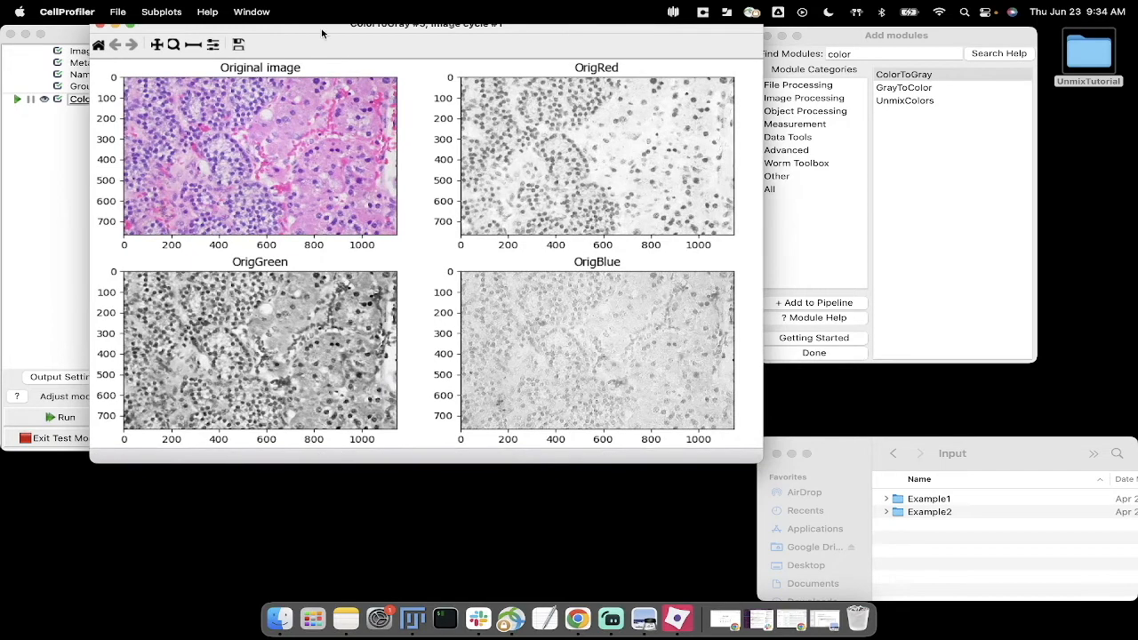
left_click_drag(322, 33, 345, 26)
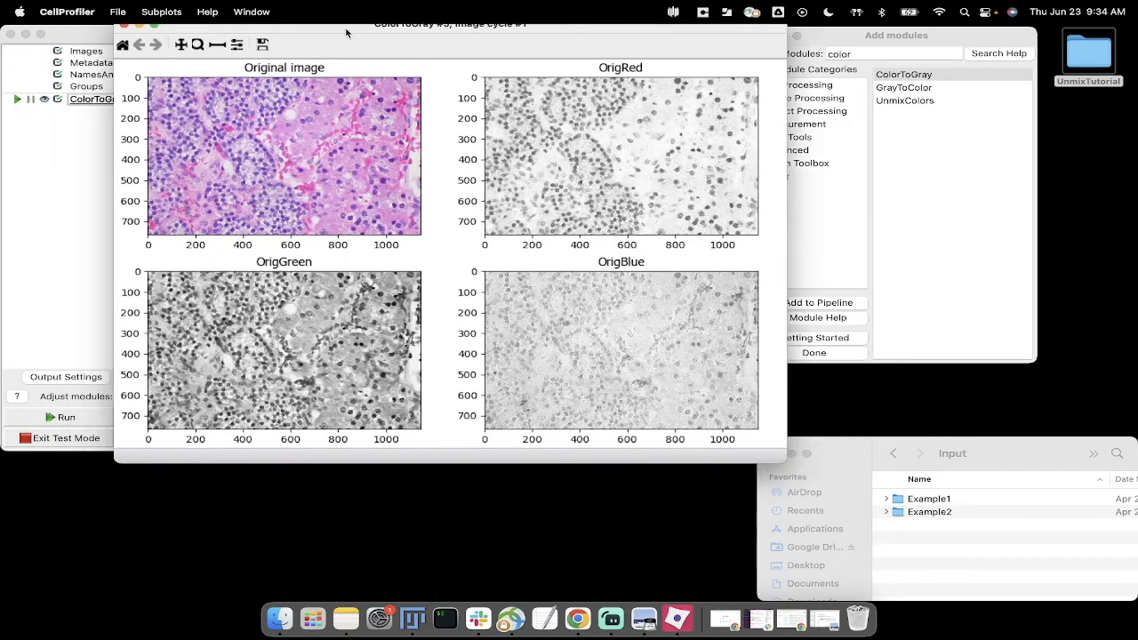
left_click(197, 44)
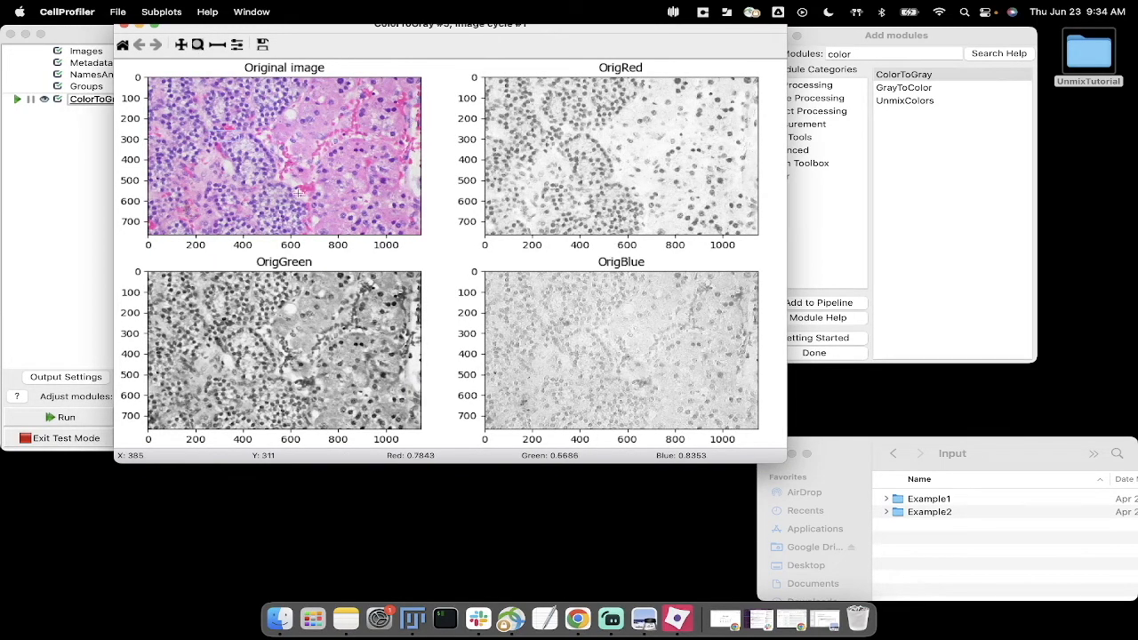
mouse_move(299, 193)
left_mouse_down()
mouse_move(299, 209)
mouse_move(294, 192)
left_mouse_up()
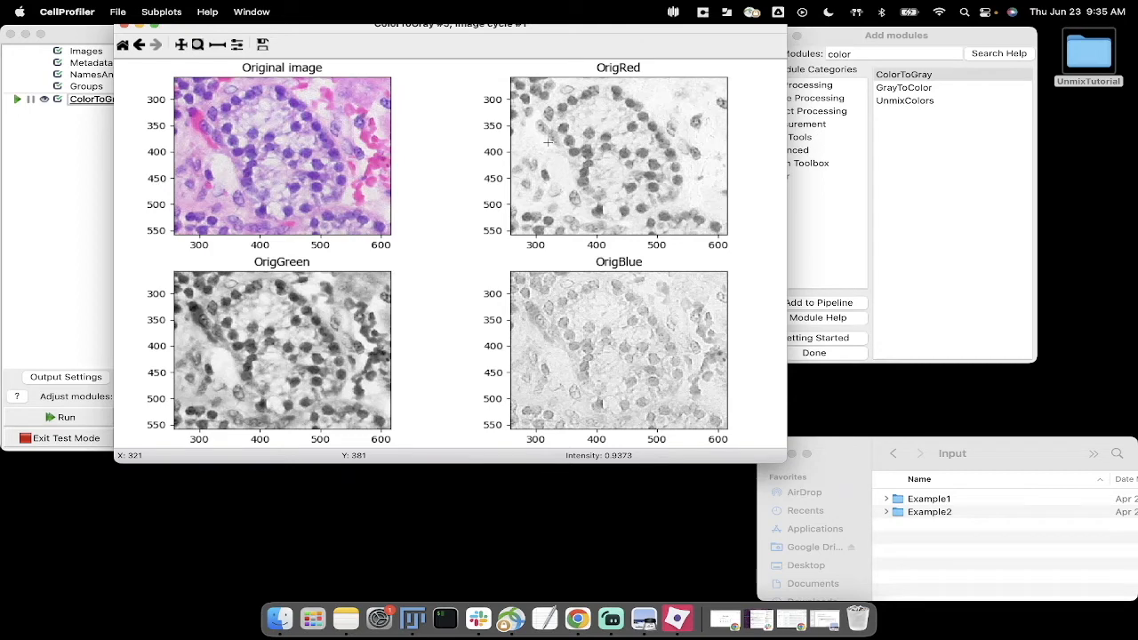
left_click_drag(496, 34, 499, 44)
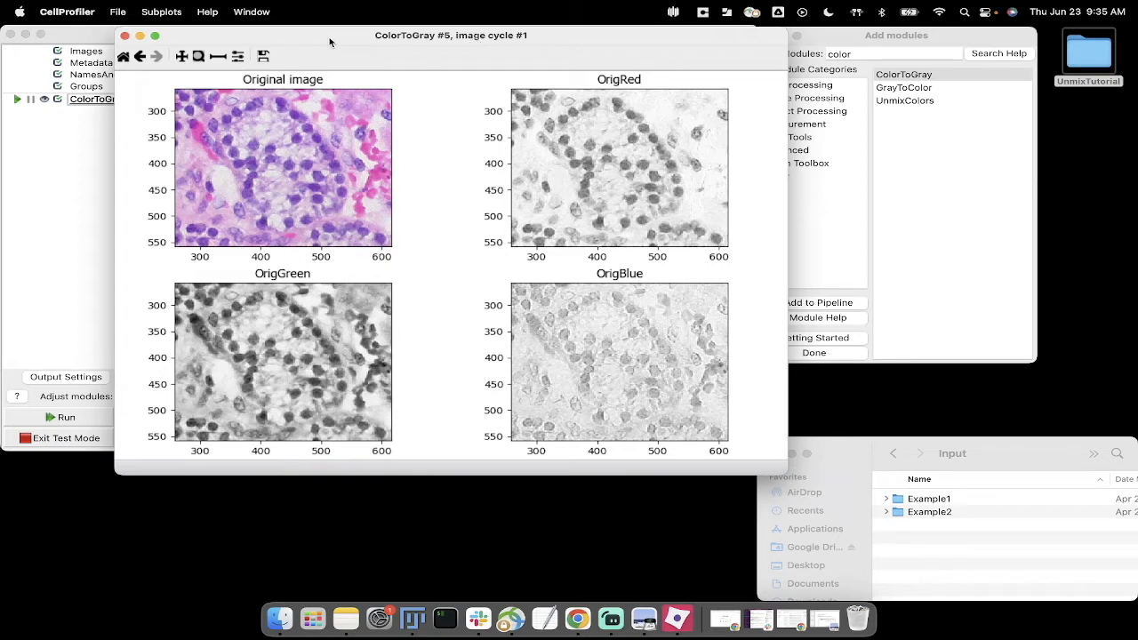
left_click_drag(329, 36, 326, 36)
left_click(123, 36)
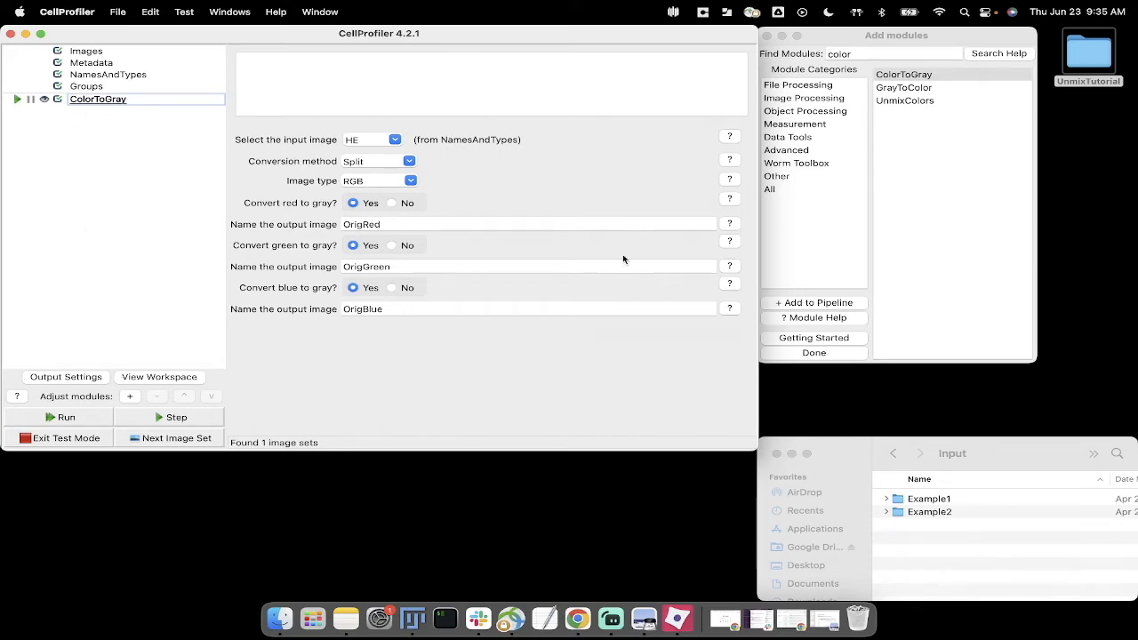
Step: Find modules matching "unmi" and add UnmixColors to the pipeline after ColorToGray
left_click(949, 186)
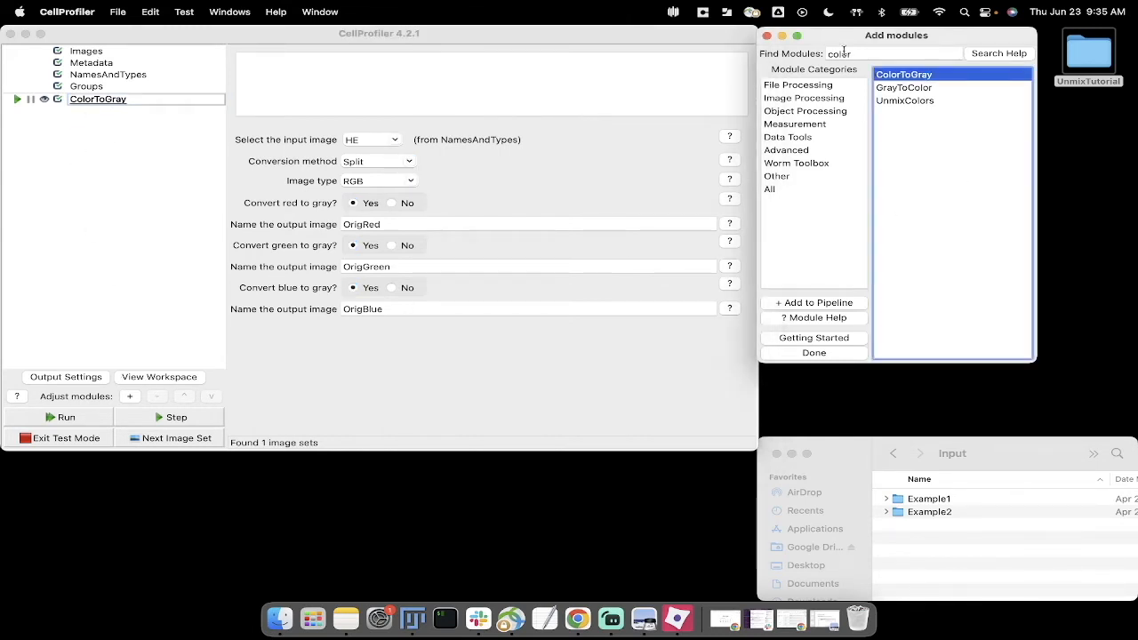
left_click(909, 100)
left_click(858, 53)
type("uni")
key("BackSpace")
type("mi")
left_click(922, 77)
double_click(921, 77)
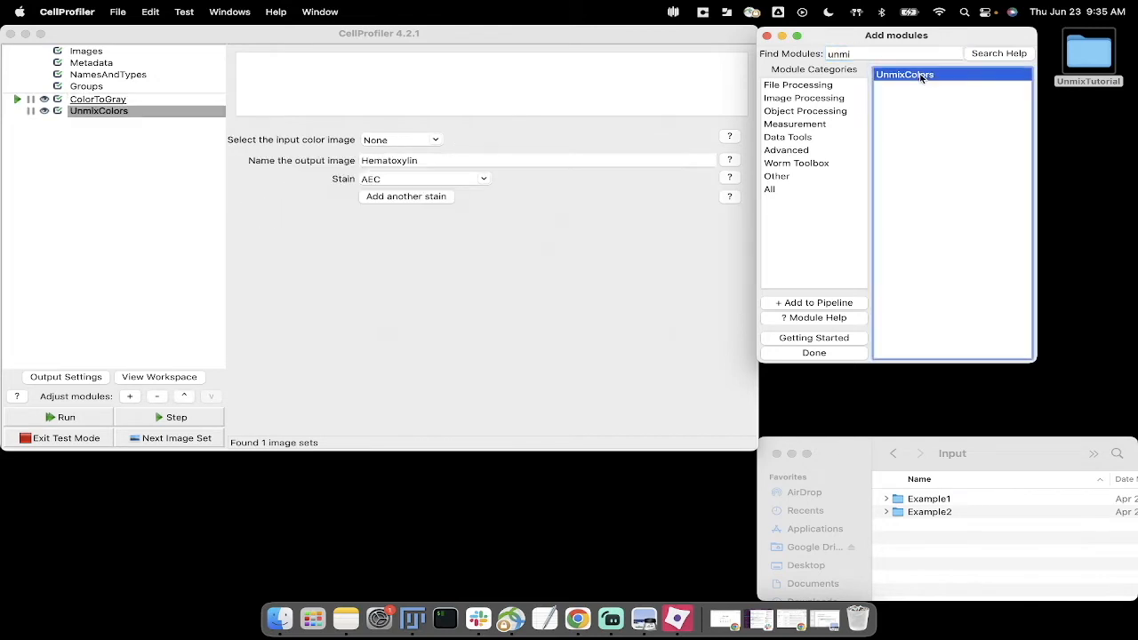
Step: Set HE as the input color image of UnmixColors and choose Hematoxylin as the stain for the Hematoxylin output
left_click(454, 289)
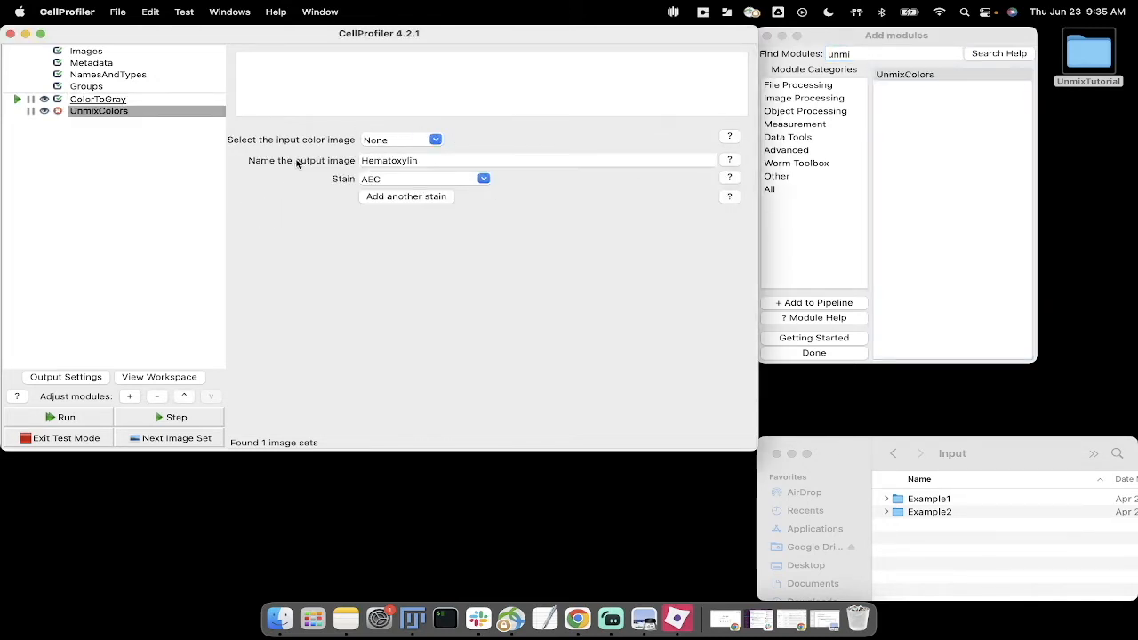
left_click(435, 140)
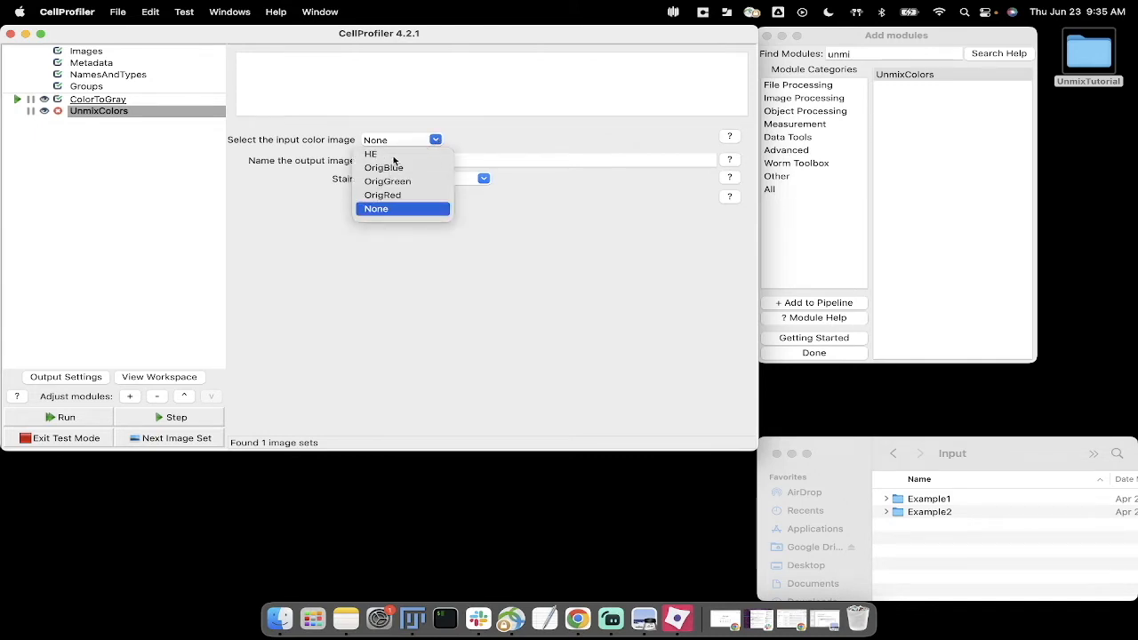
left_click(393, 155)
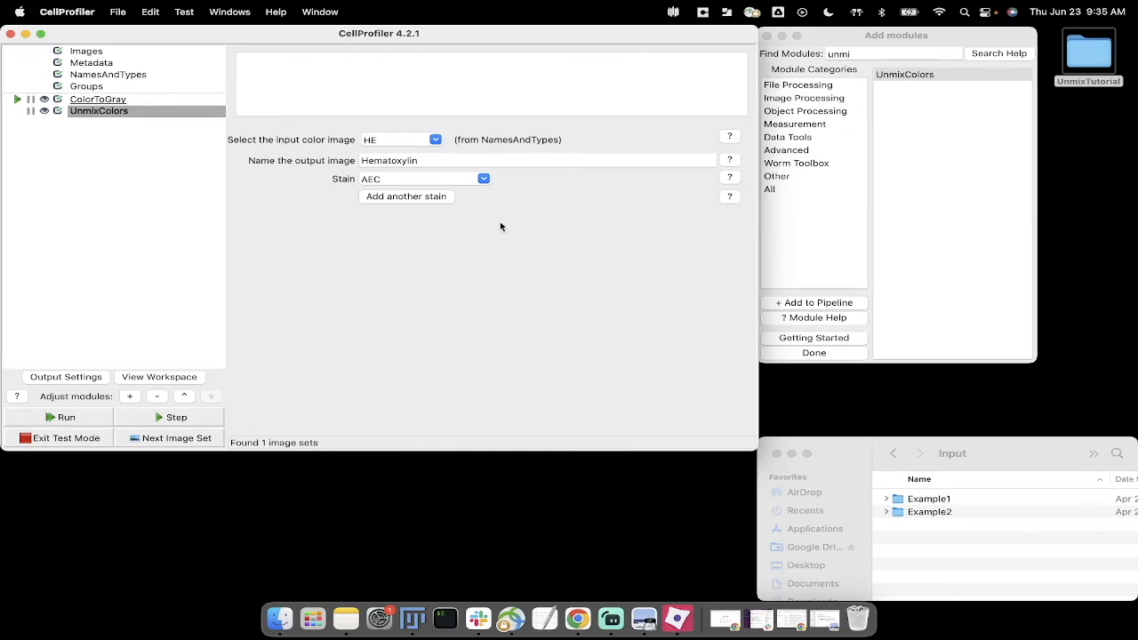
left_click(486, 179)
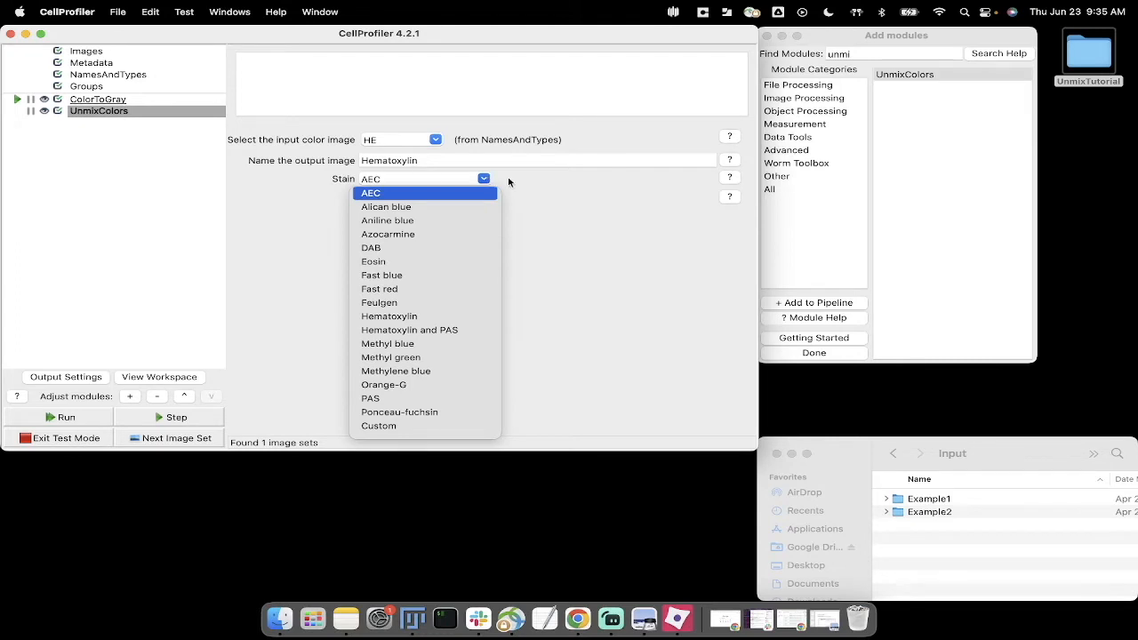
left_click(431, 317)
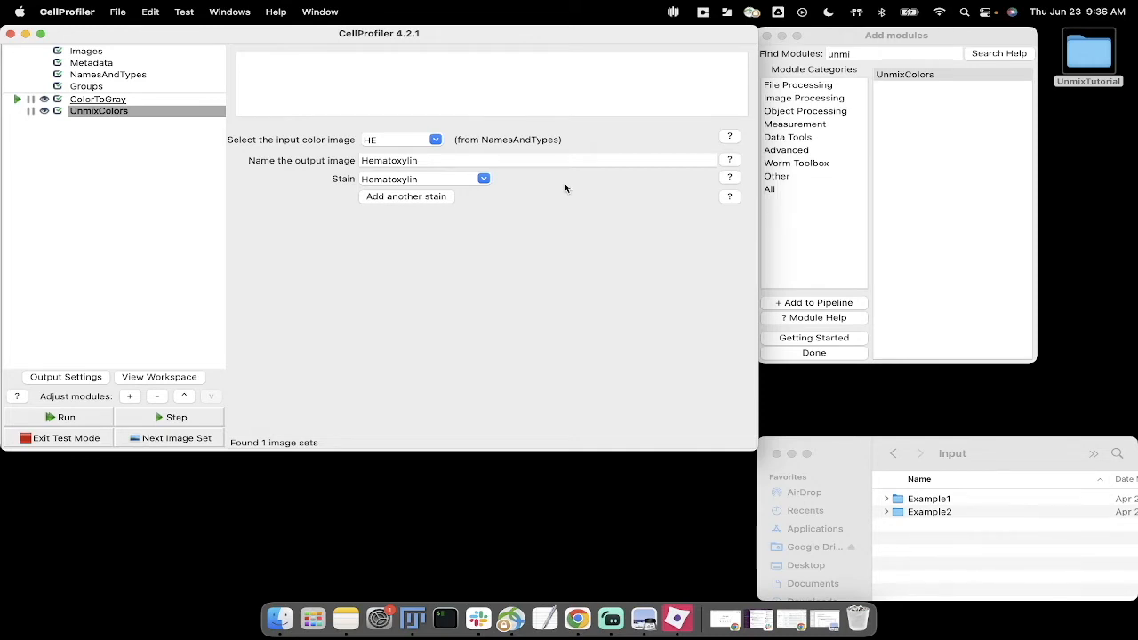
Step: Add a second stain to UnmixColors and set the stain of its Eosin output to Eosin
left_click(451, 200)
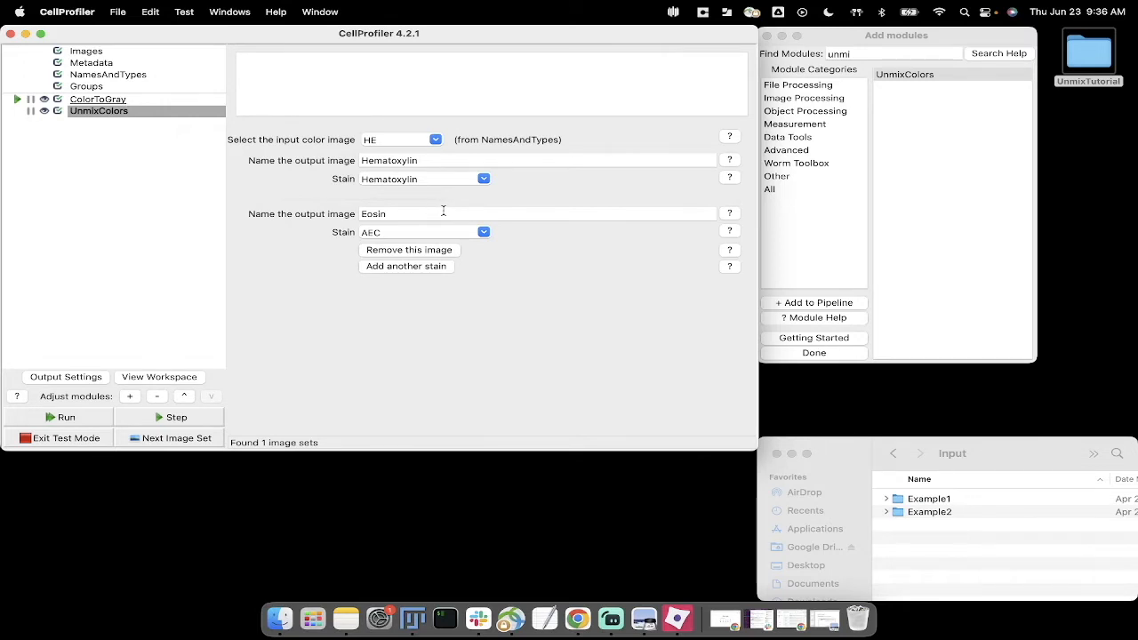
left_click(484, 233)
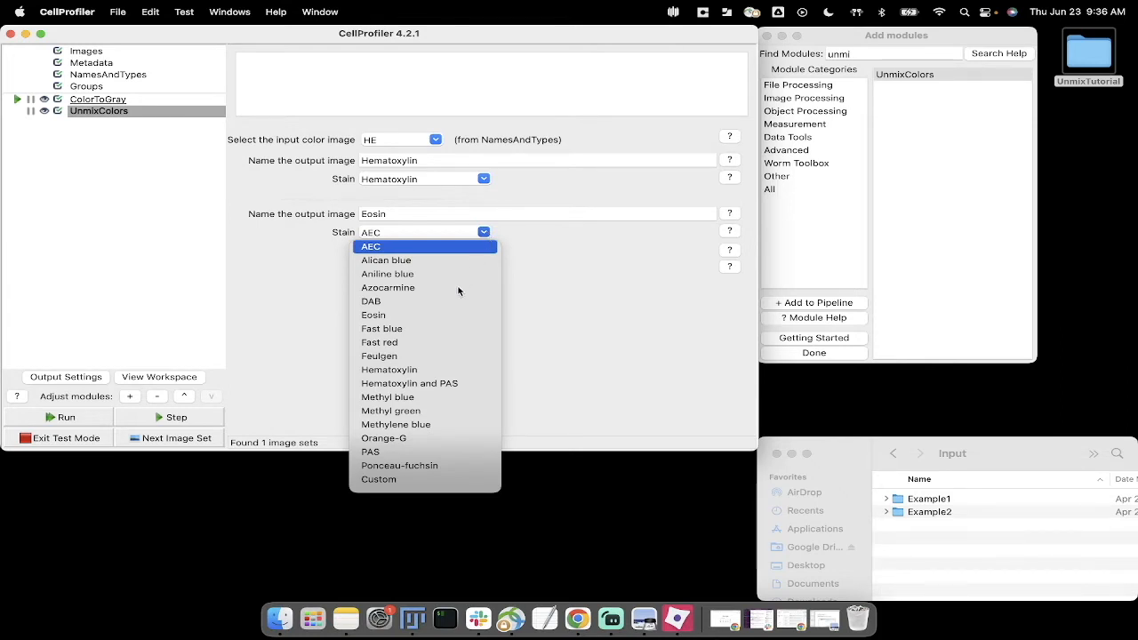
left_click(398, 317)
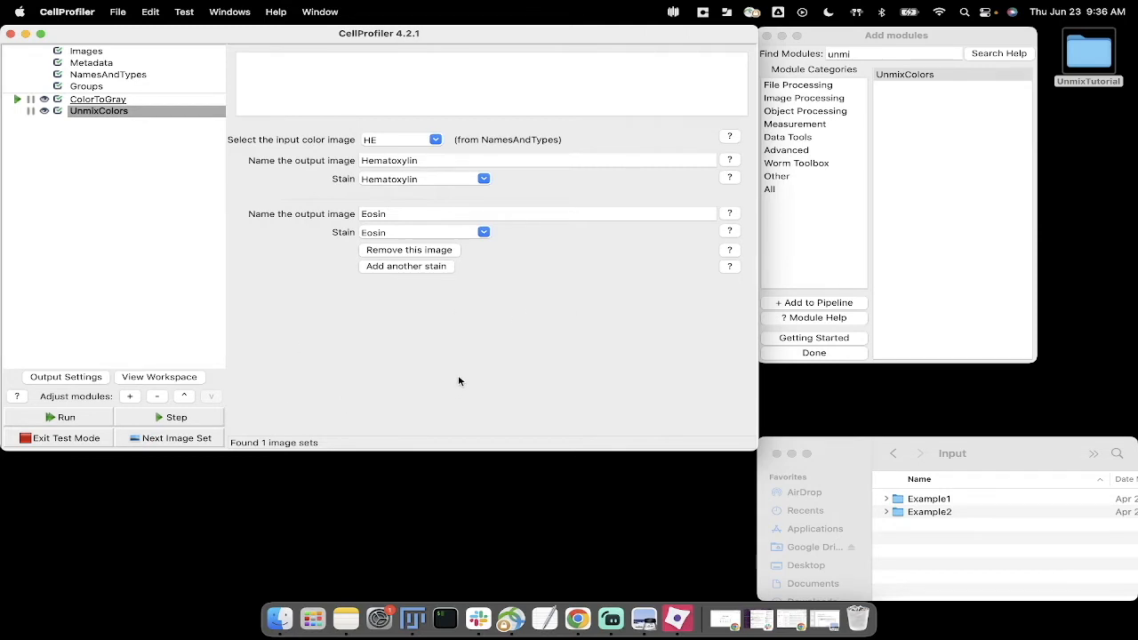
Step: View the Stain setting's help in an enlarged window to read the table of stains, colors and targets, and close it
left_click(729, 232)
left_click_drag(515, 201, 475, 139)
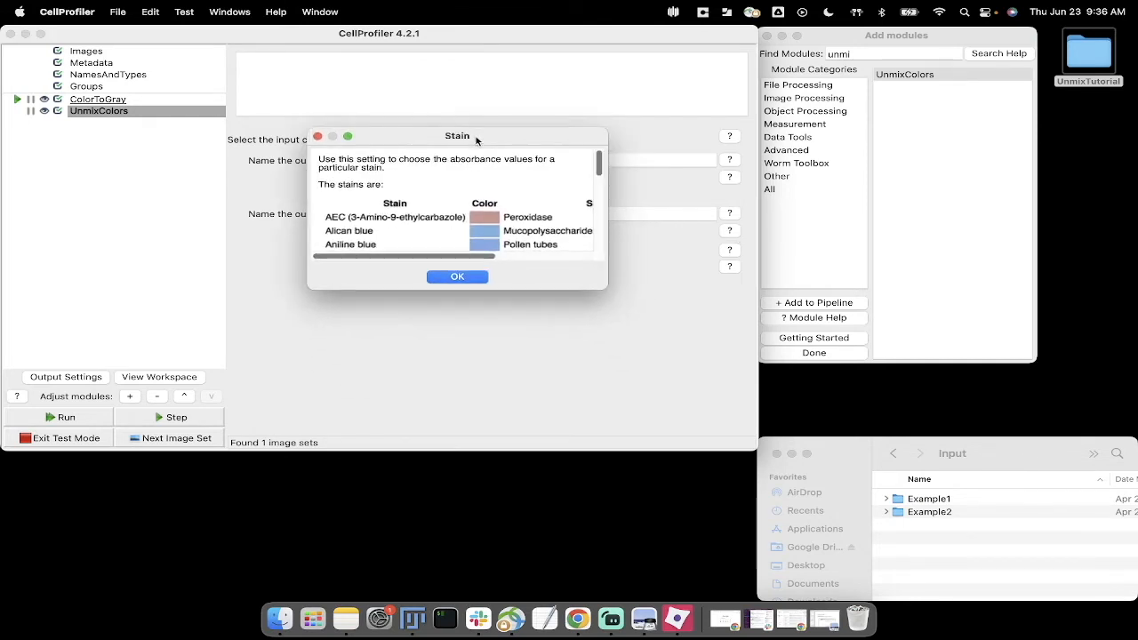
left_click_drag(609, 288, 871, 517)
left_click_drag(595, 136, 642, 161)
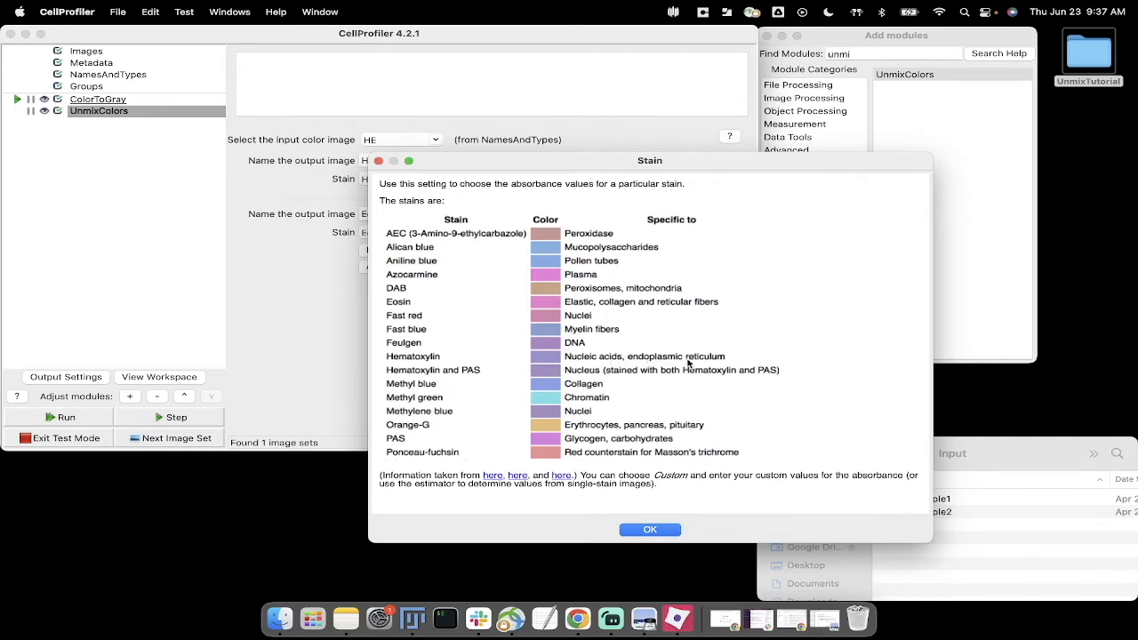
left_click(636, 531)
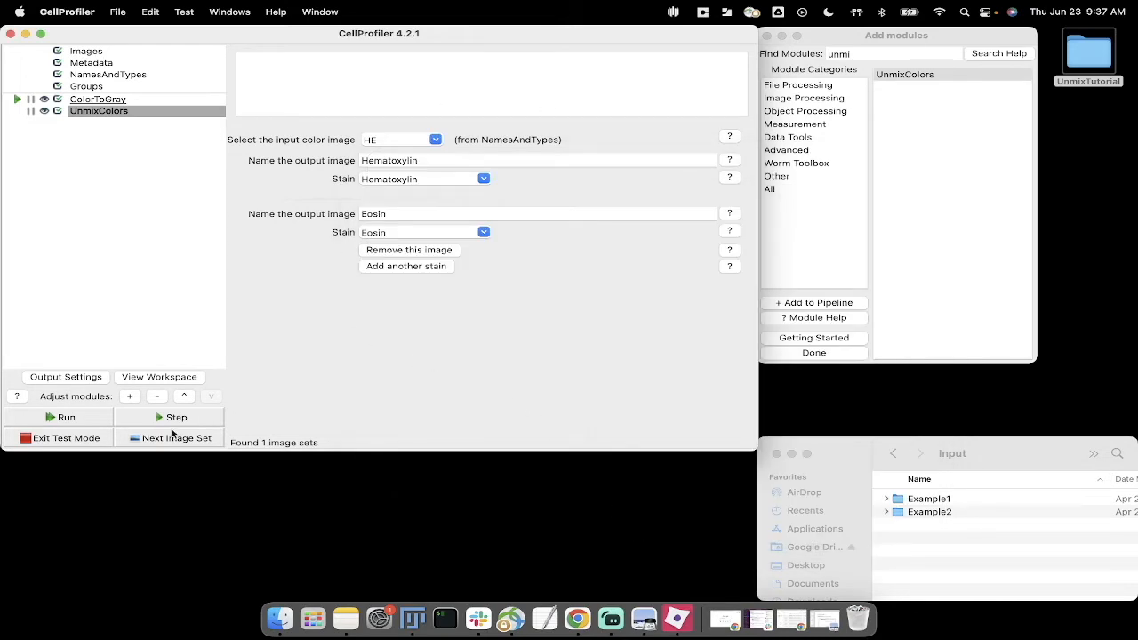
Step: Step through ColorToGray and UnmixColors in test mode and move the UnmixColors results window beside the module settings
left_click(176, 418)
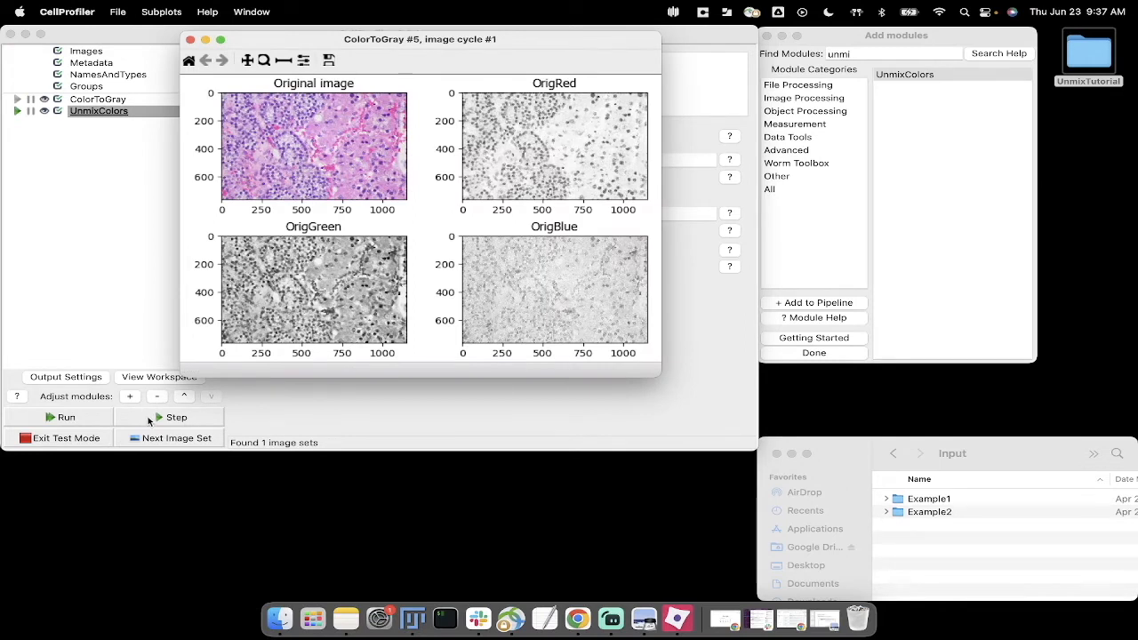
left_click(150, 421)
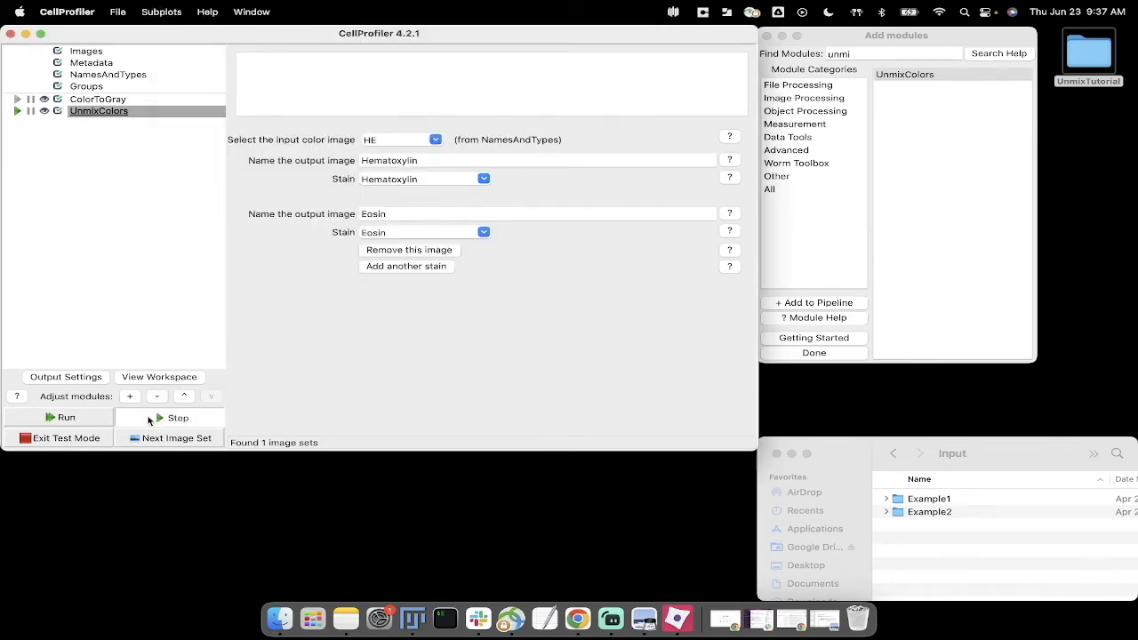
left_click_drag(509, 54, 871, 73)
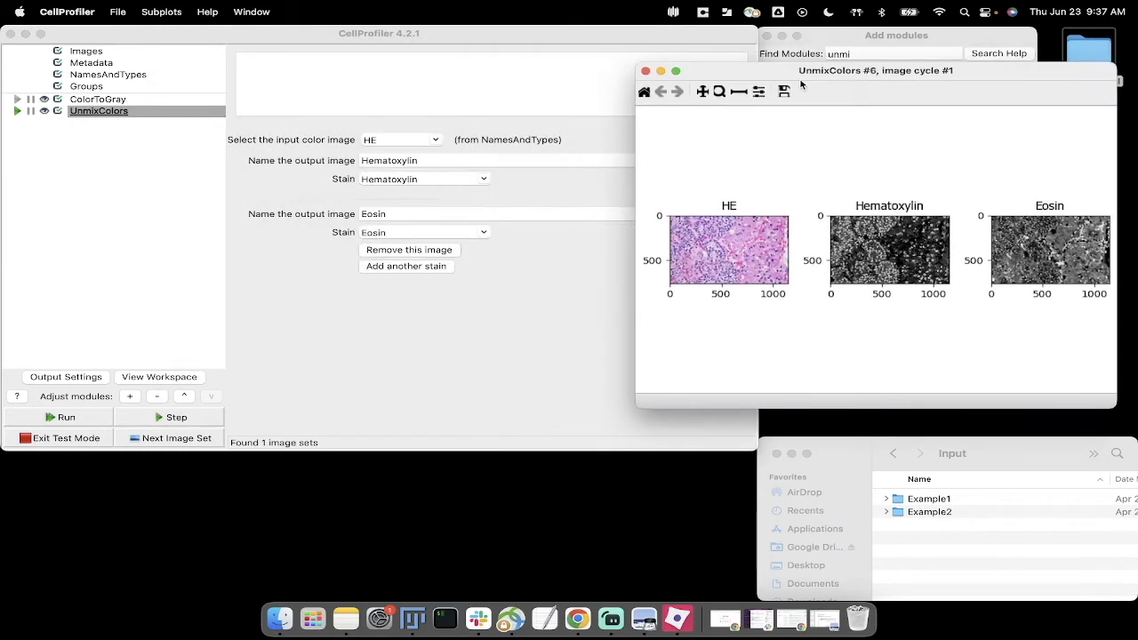
left_click_drag(731, 71, 592, 69)
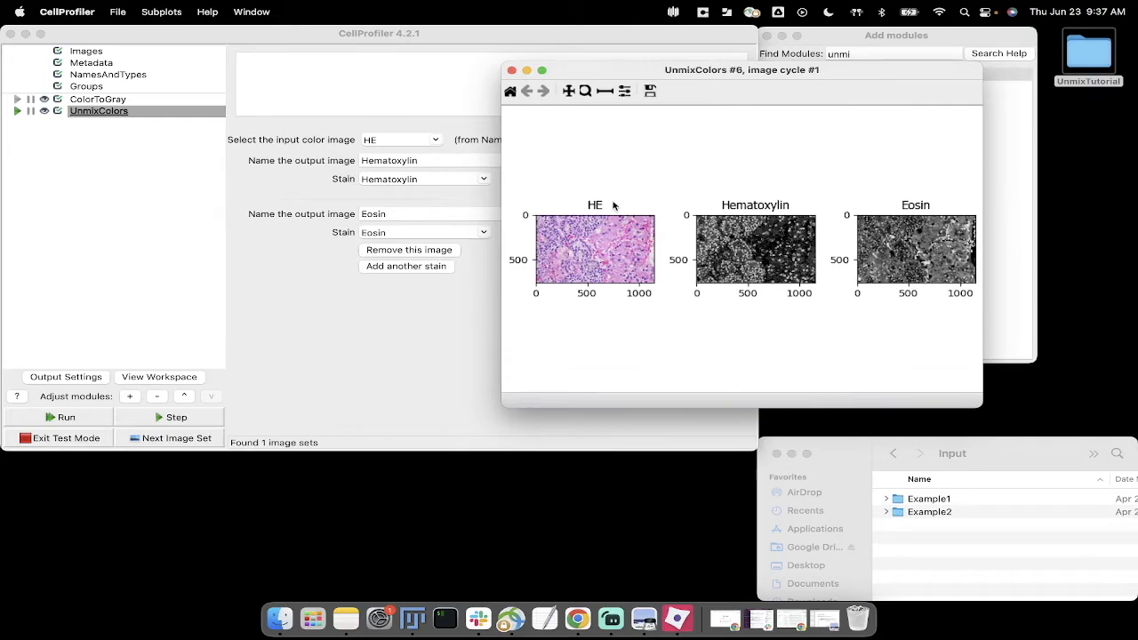
Step: Zoom in on the cell cluster in the UnmixColors results, compare it side by side with the ColorToGray results, and close both windows
left_click(586, 93)
left_click_drag(722, 236, 758, 271)
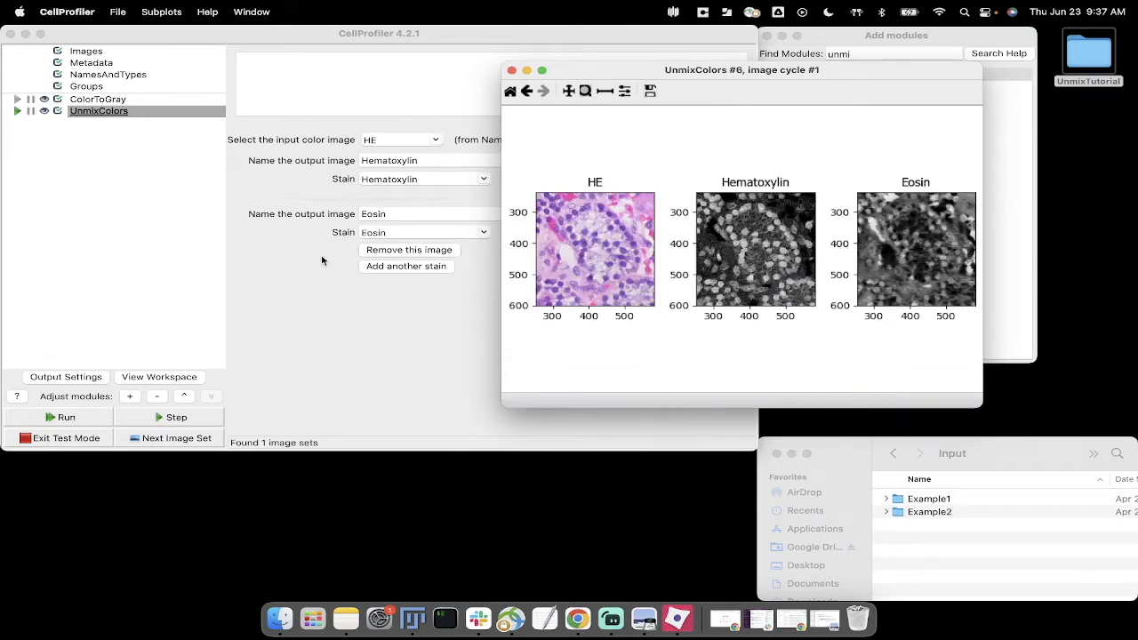
key("ctrl+Up")
left_click(484, 226)
left_click_drag(452, 43, 298, 83)
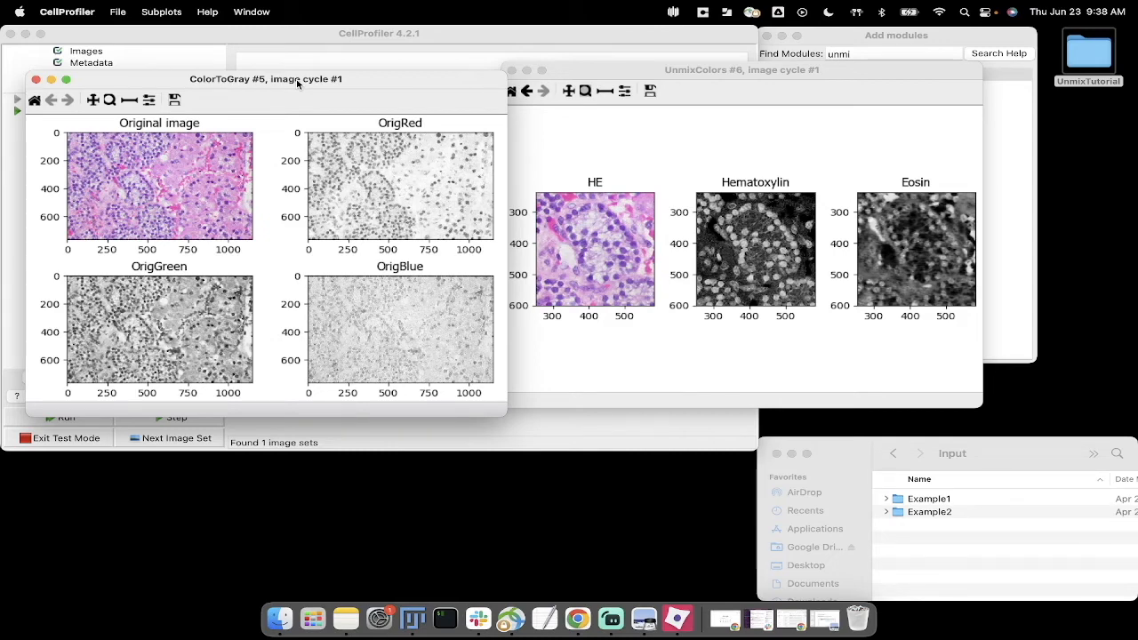
left_click(544, 114)
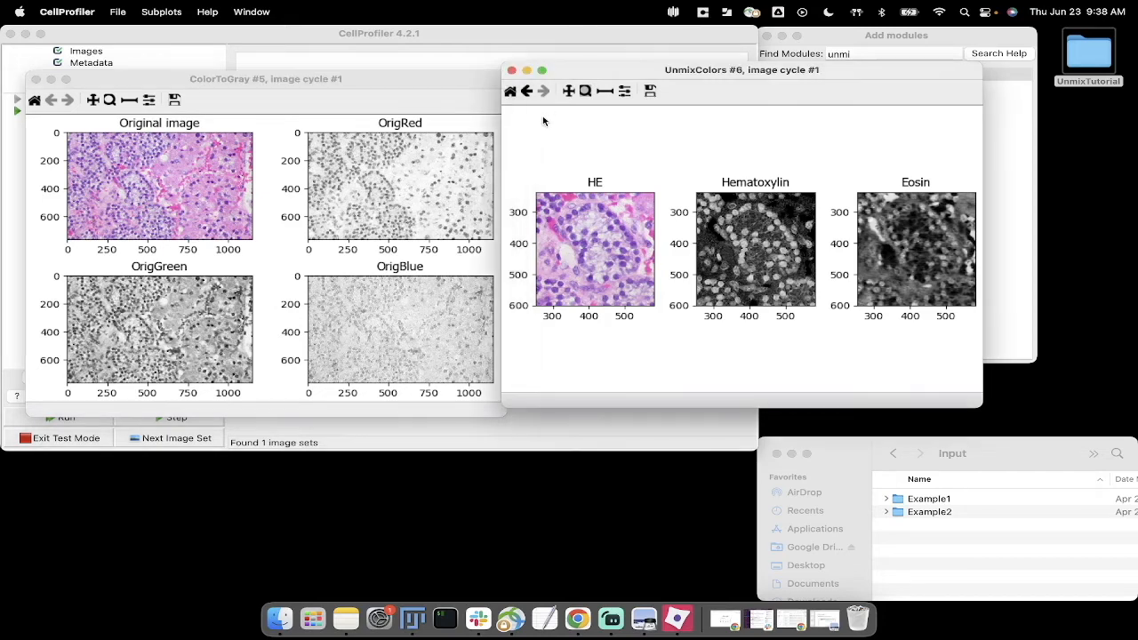
left_click(512, 71)
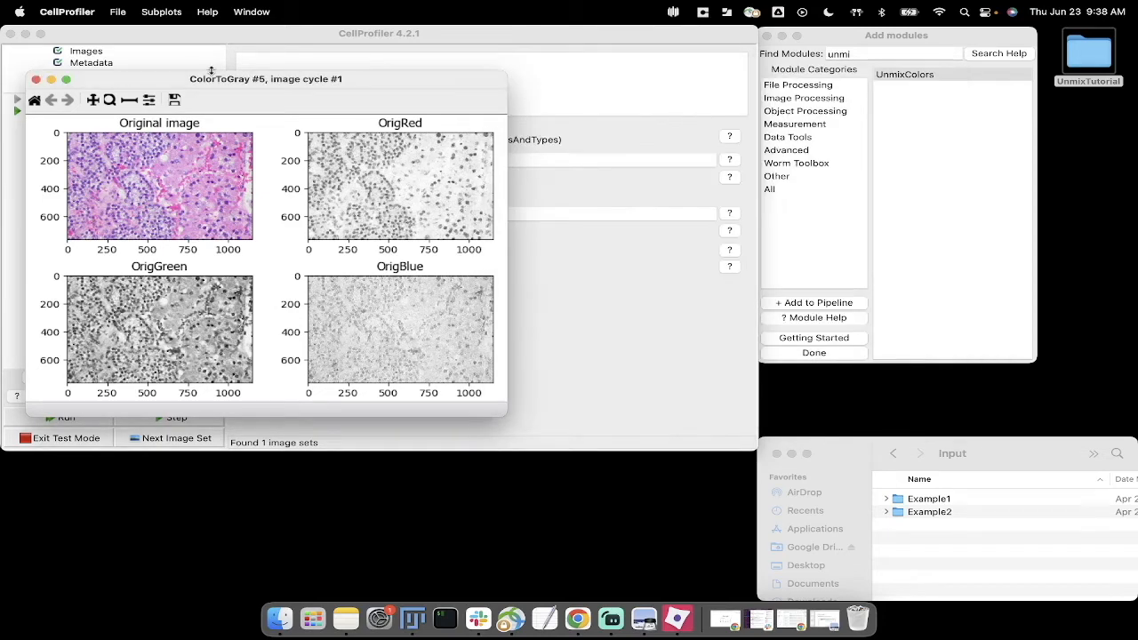
left_click(36, 79)
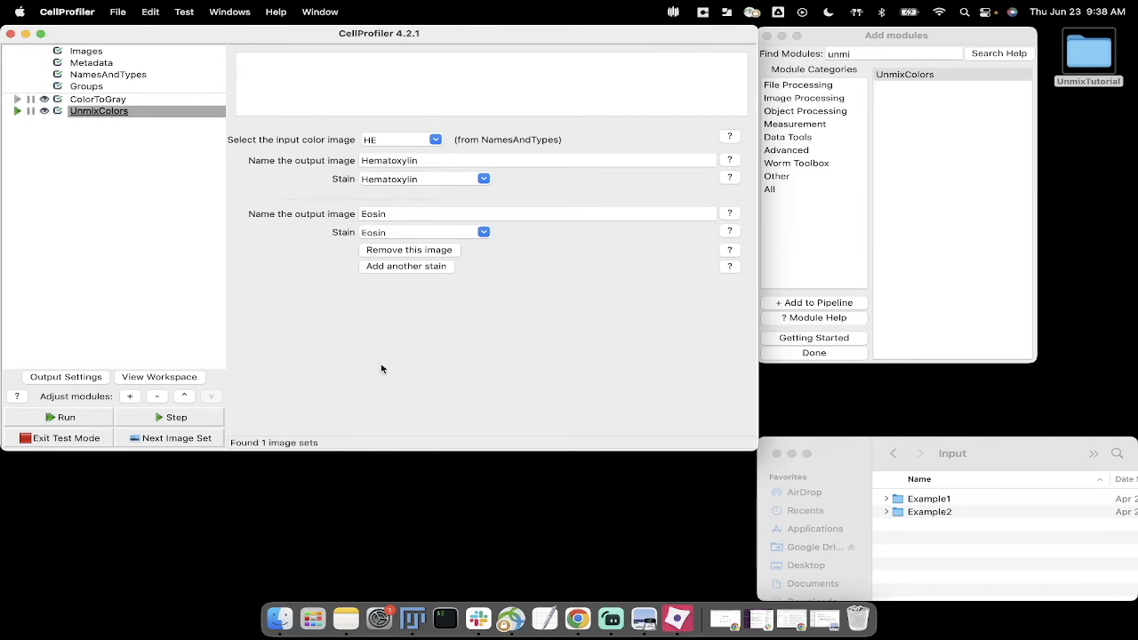
Step: Rerun UnmixColors with Eosin kept as the second stain and zoom in on the cell cluster in the results
left_click(484, 233)
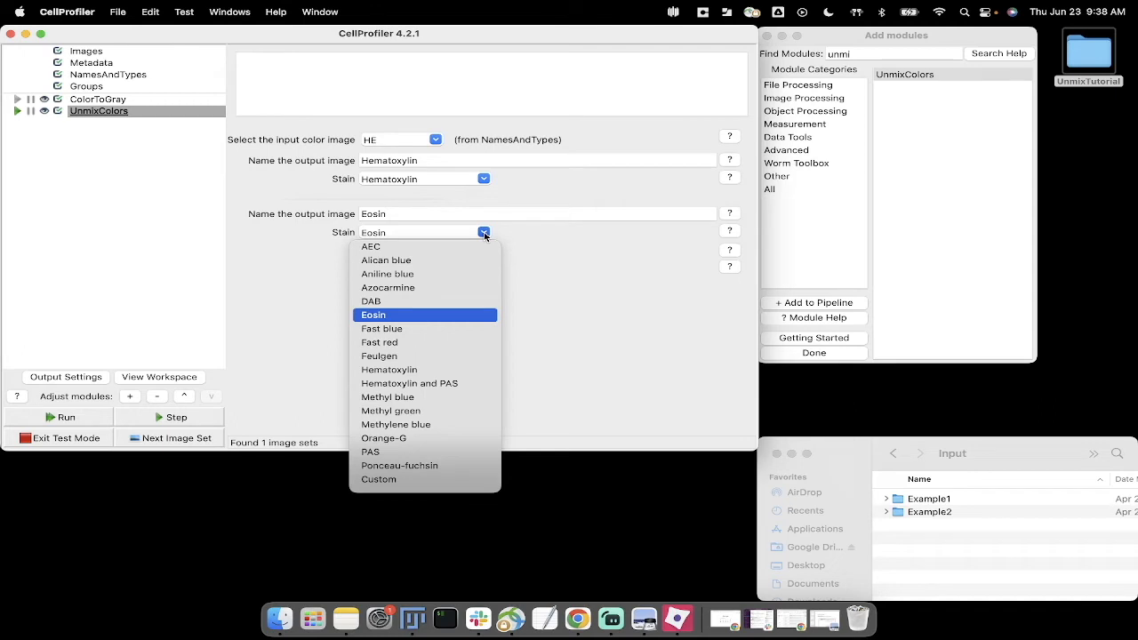
left_click(484, 233)
left_click(134, 418)
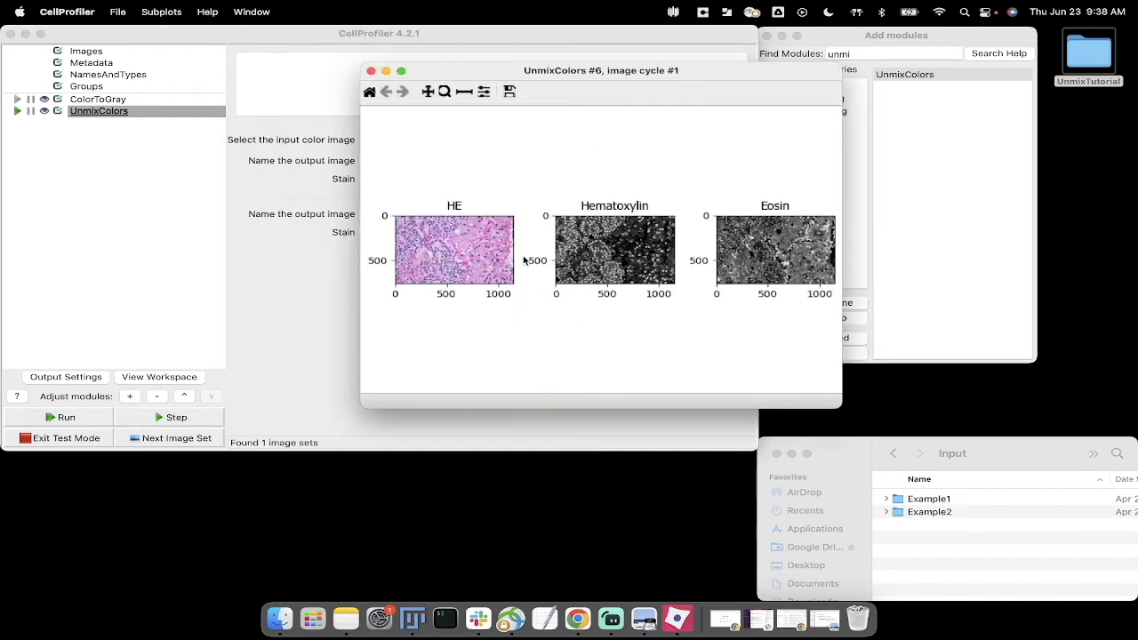
left_click(444, 92)
left_click_drag(578, 233, 625, 273)
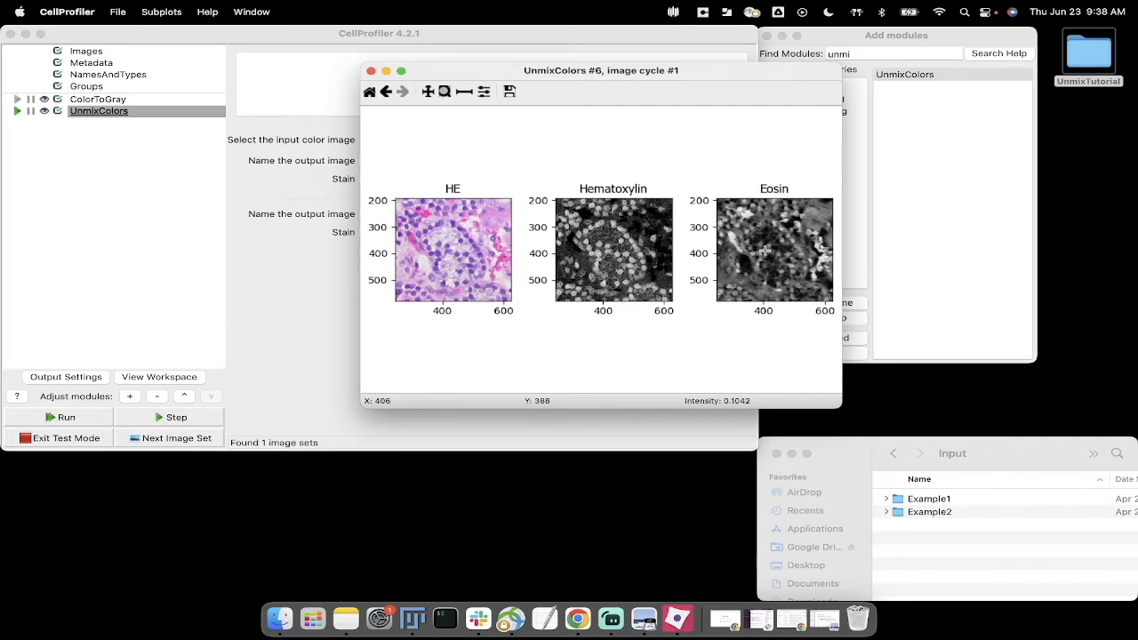
Step: Move the UnmixColors results clear of the module settings and show the second stain's help in an enlarged window beside them
left_click_drag(620, 68, 829, 224)
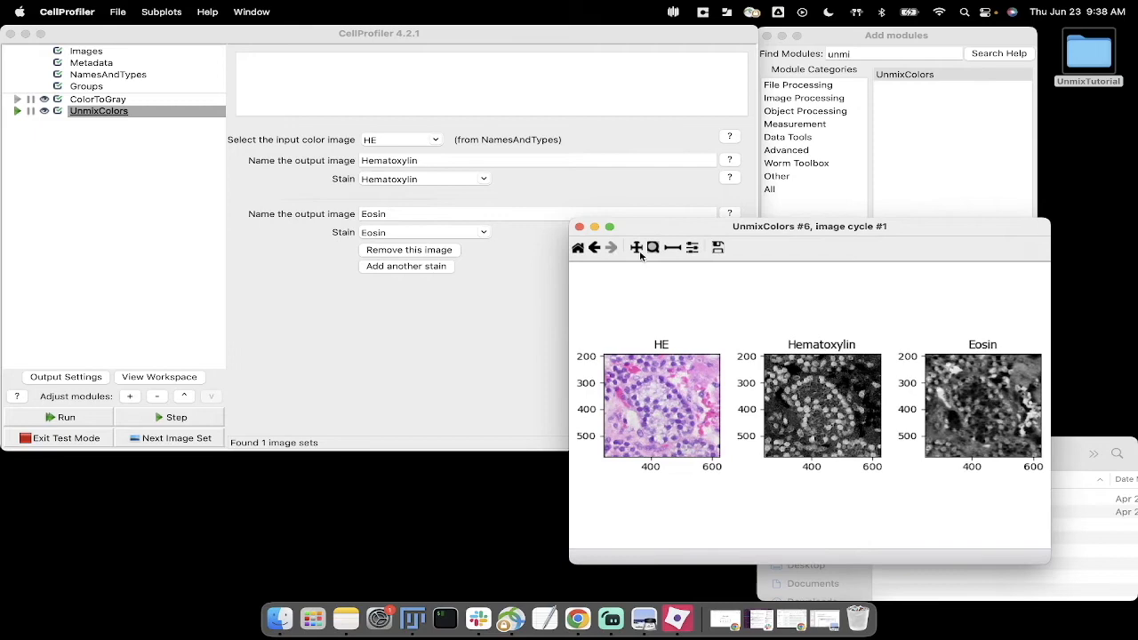
left_click_drag(726, 227, 922, 60)
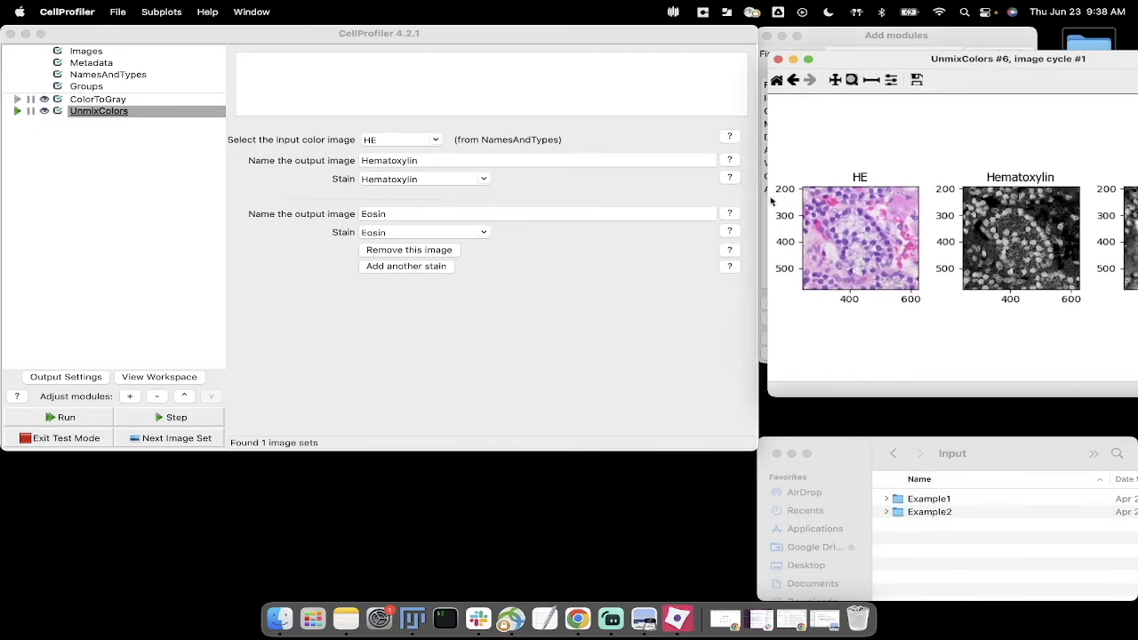
left_click(730, 231)
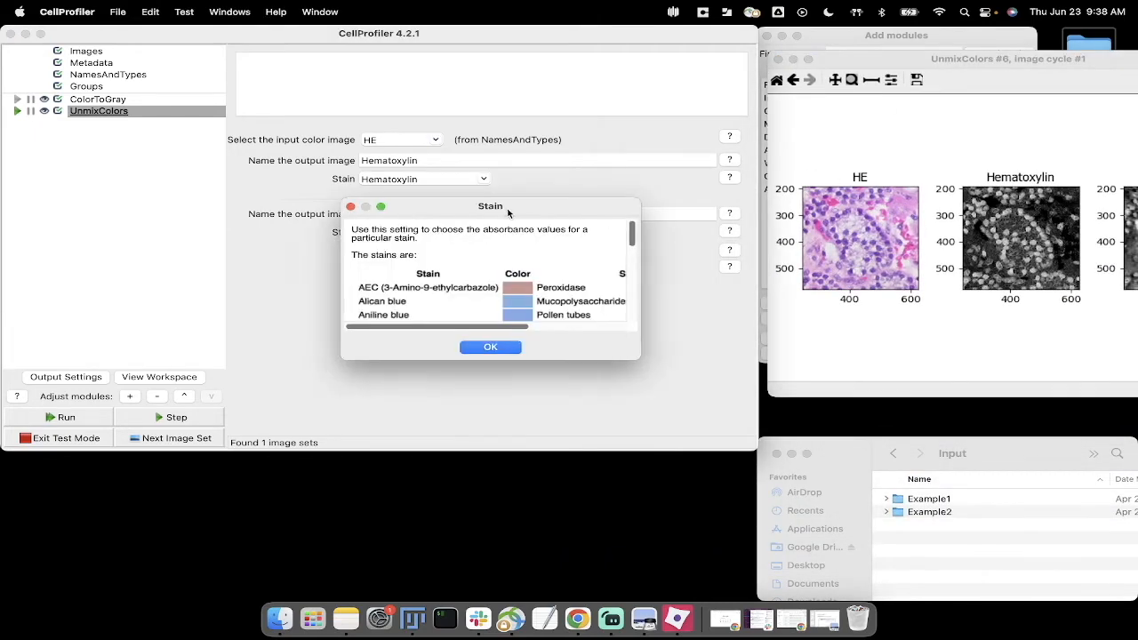
left_click_drag(508, 211, 278, 118)
left_click_drag(400, 259, 734, 481)
left_click_drag(415, 112, 433, 82)
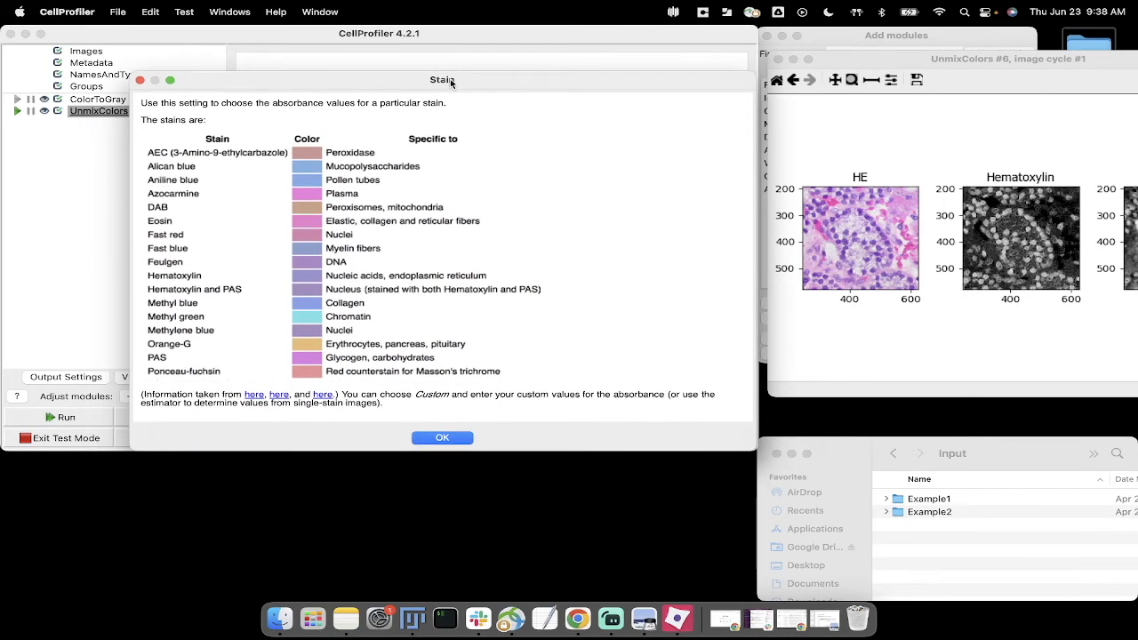
Step: View the UnmixColors results alongside the stain help table, and close the help
left_click(874, 66)
left_click_drag(873, 67, 517, 71)
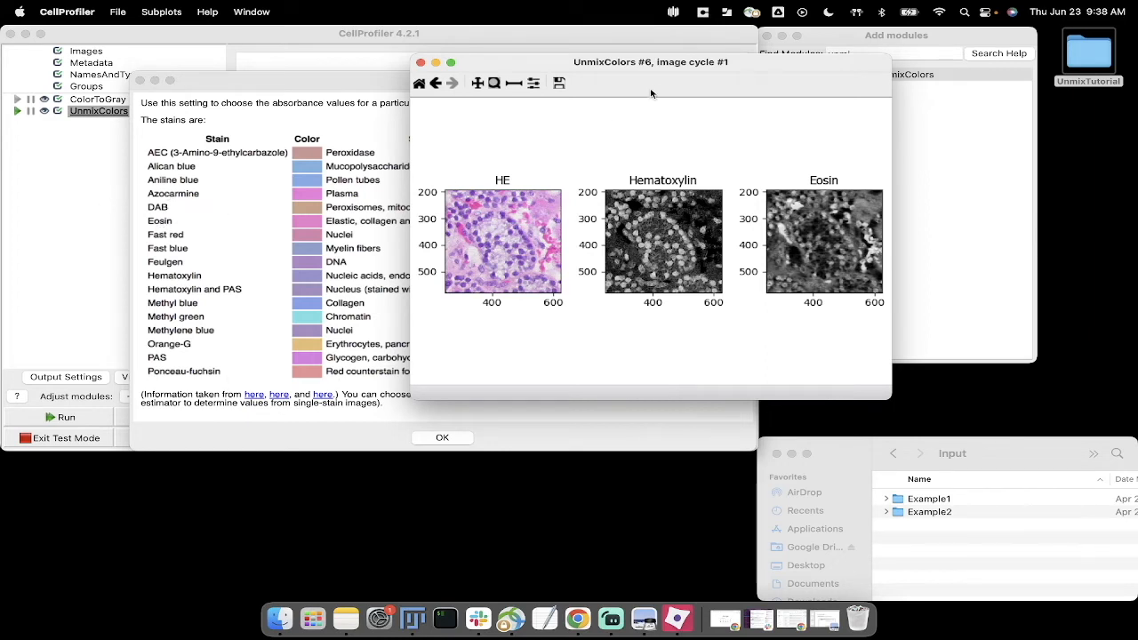
left_click_drag(611, 65, 870, 86)
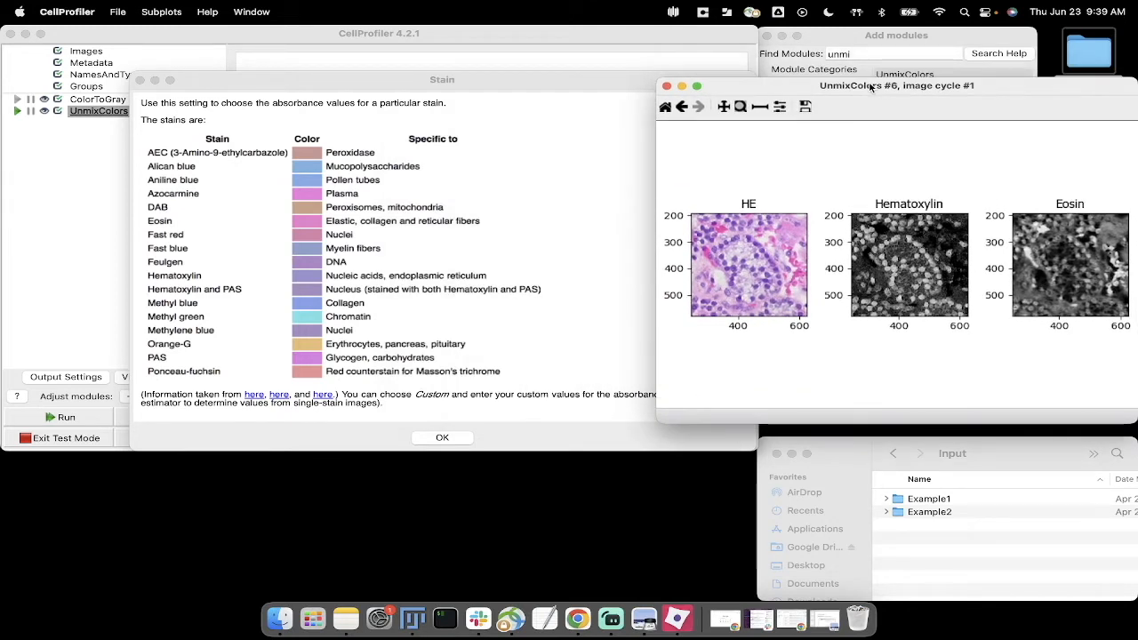
left_click(140, 80)
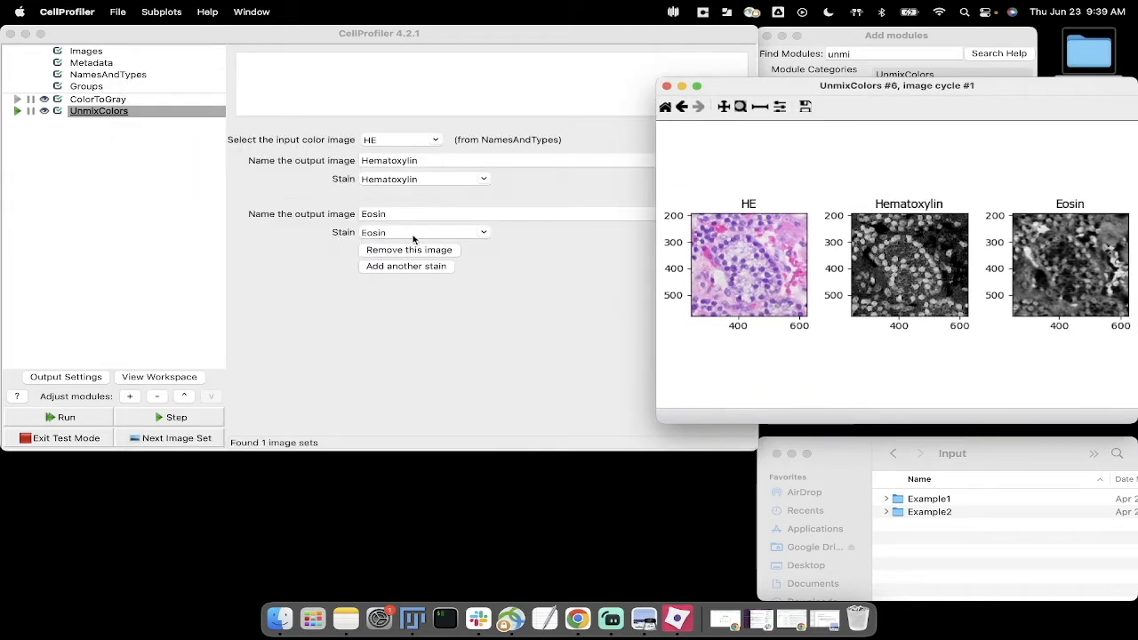
Step: Change the second stain to Azocarmine, rerun UnmixColors, and inspect the cell cluster up close before closing the results
left_click(484, 232)
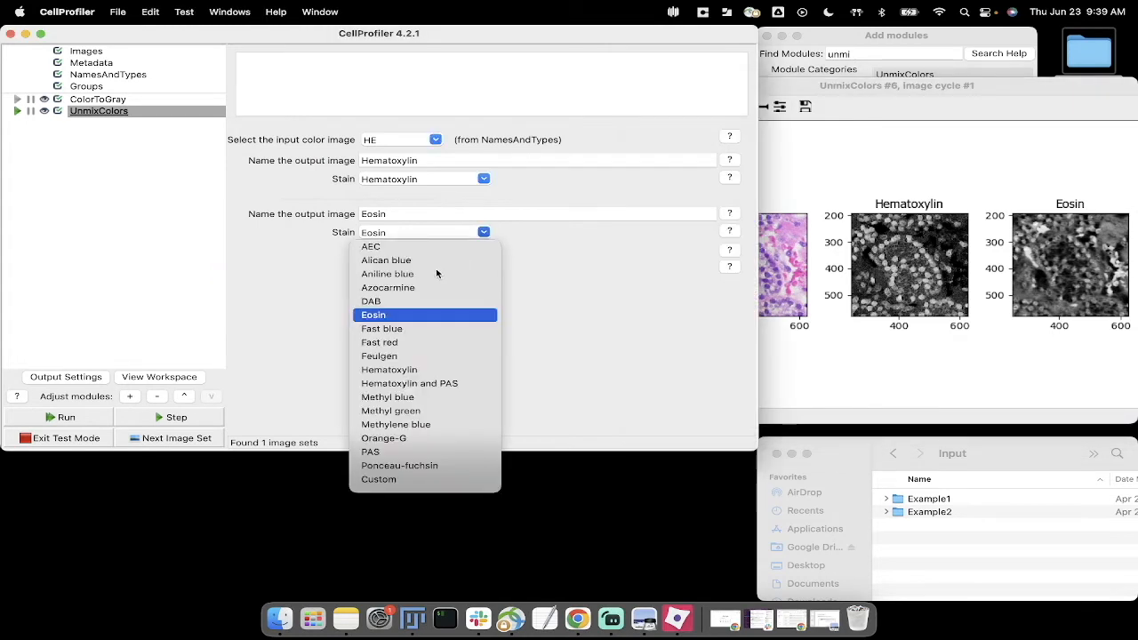
left_click(416, 292)
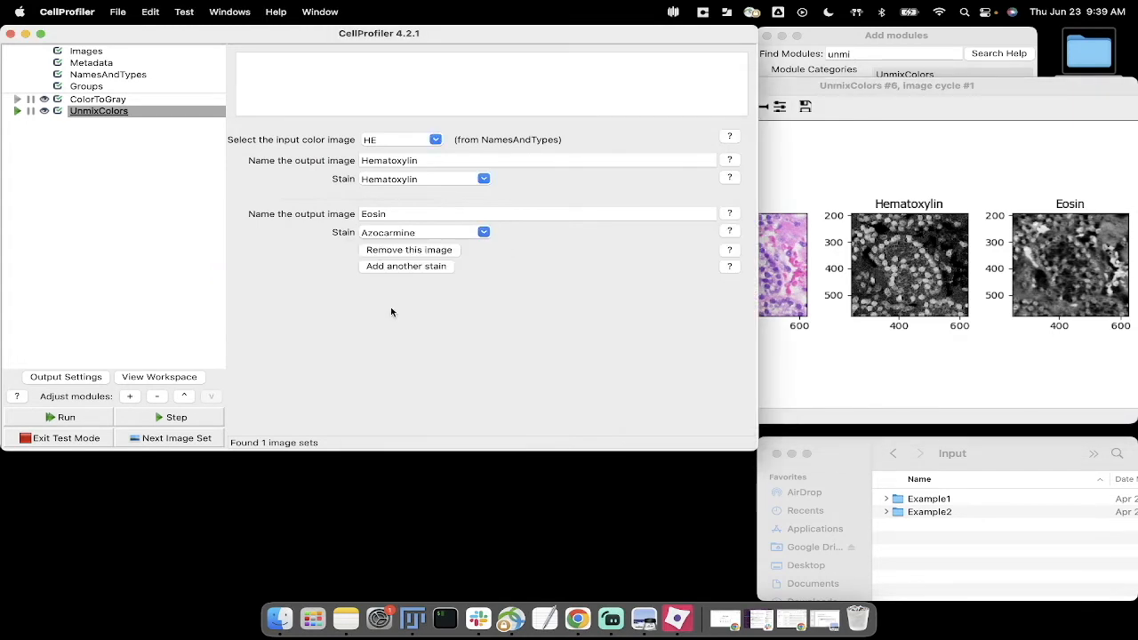
left_click(200, 417)
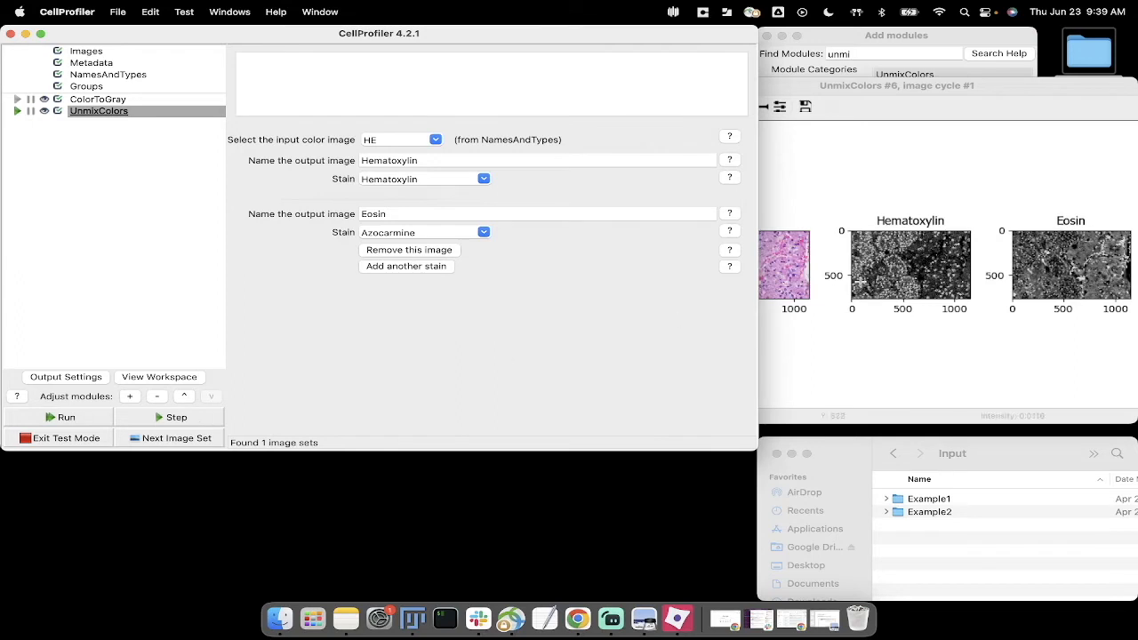
left_click(903, 276)
left_click_drag(877, 242, 917, 283)
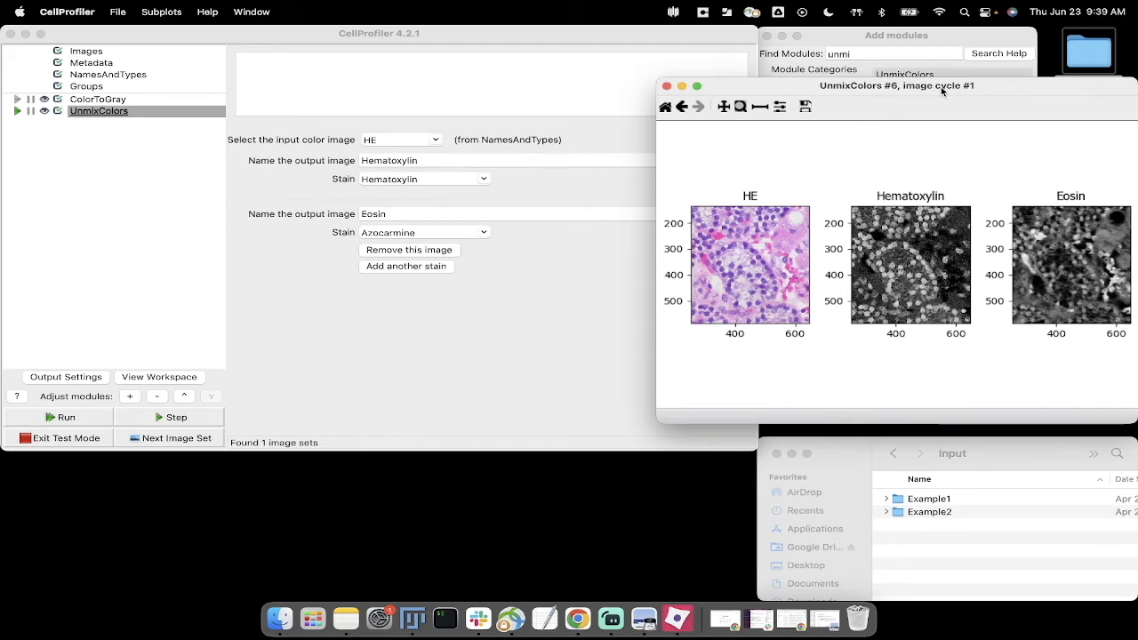
left_click_drag(940, 86, 924, 86)
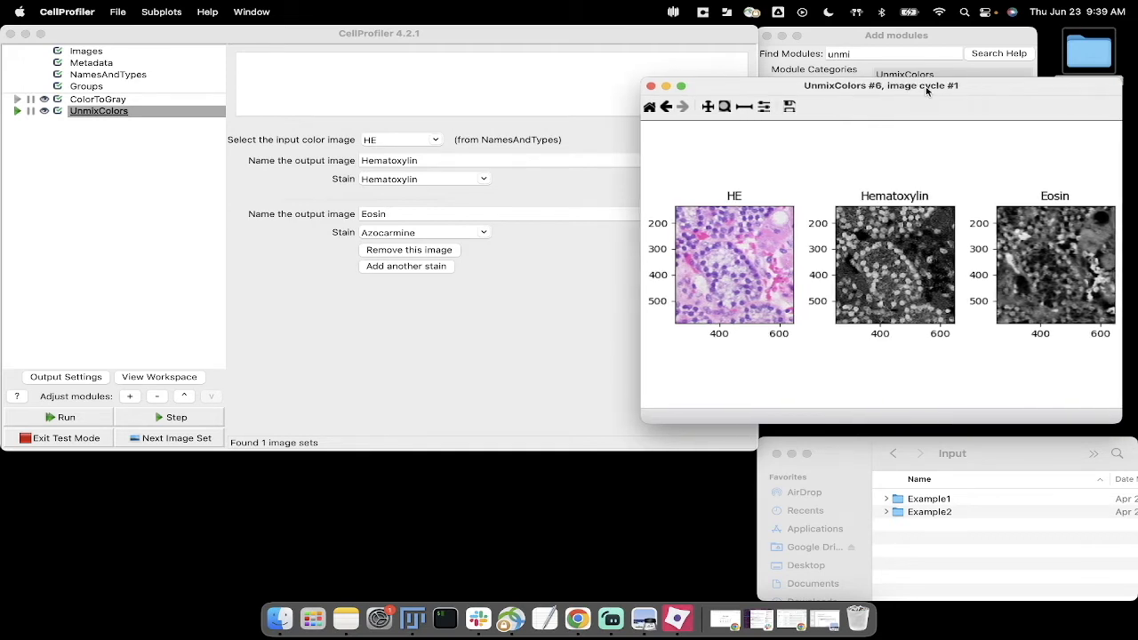
left_click(650, 86)
Step: Delete the UnmixColors and ColorToGray modules from the pipeline
right_click(158, 251)
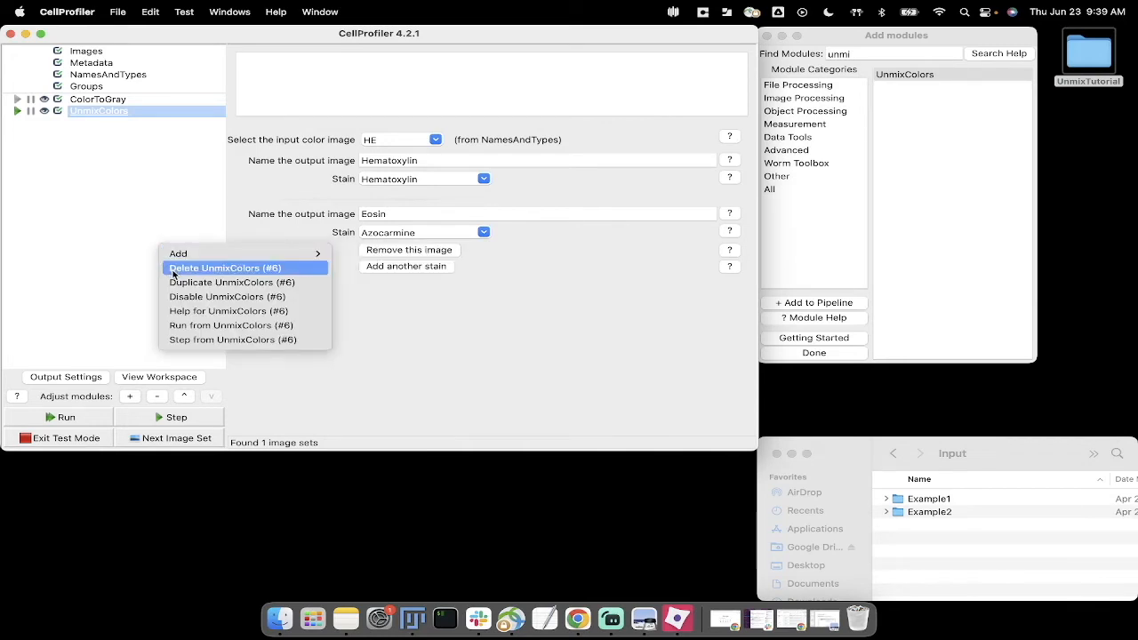
left_click(173, 269)
right_click(117, 165)
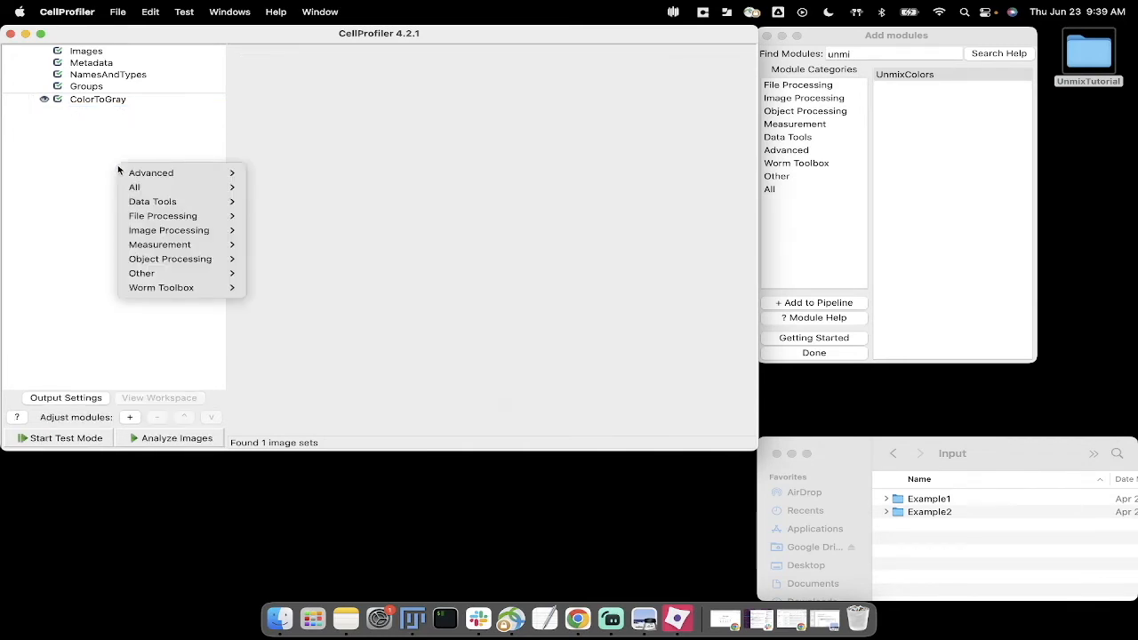
left_click(105, 100)
left_click(72, 100)
right_click(73, 101)
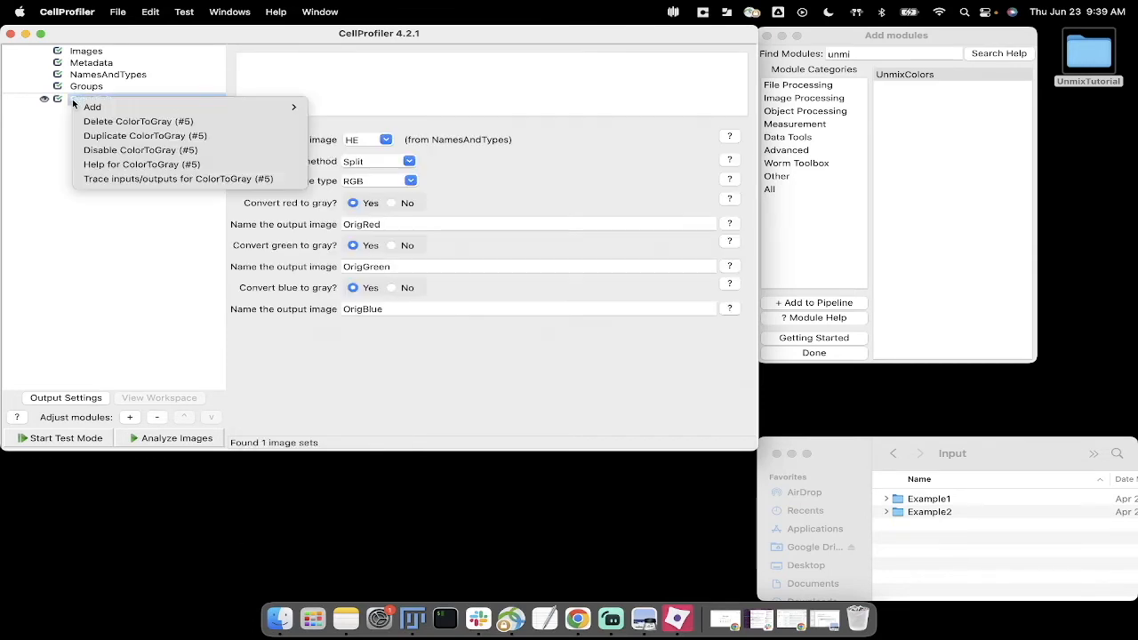
left_click(109, 125)
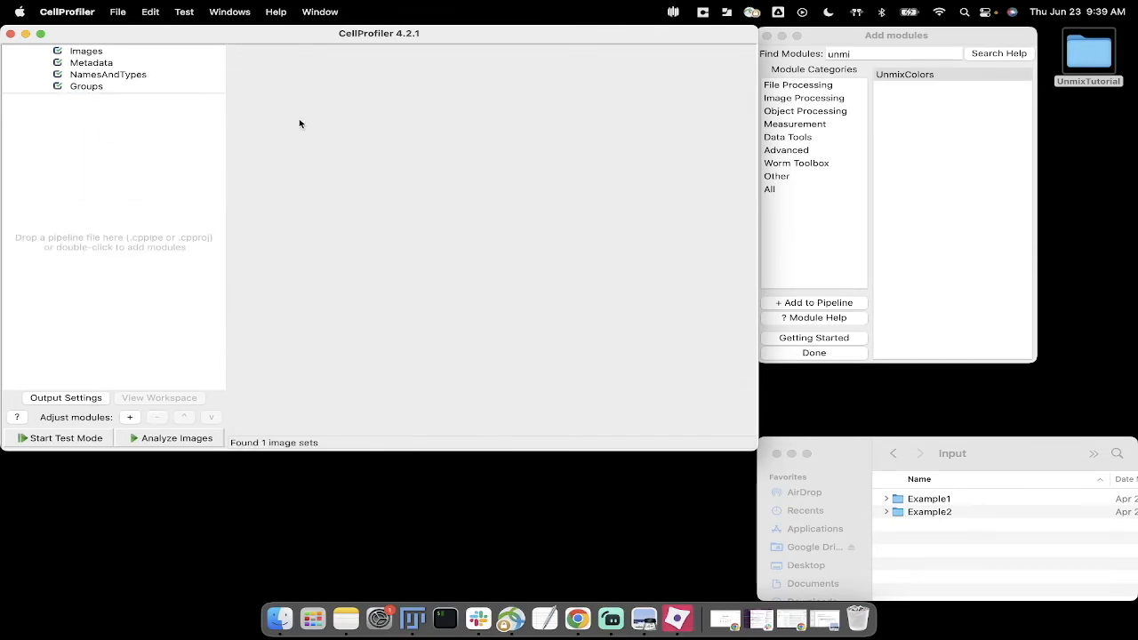
Step: Add Example2Parathyroid_adenoma.jpg from the Example2 folder to the Images module's file list
left_click(123, 52)
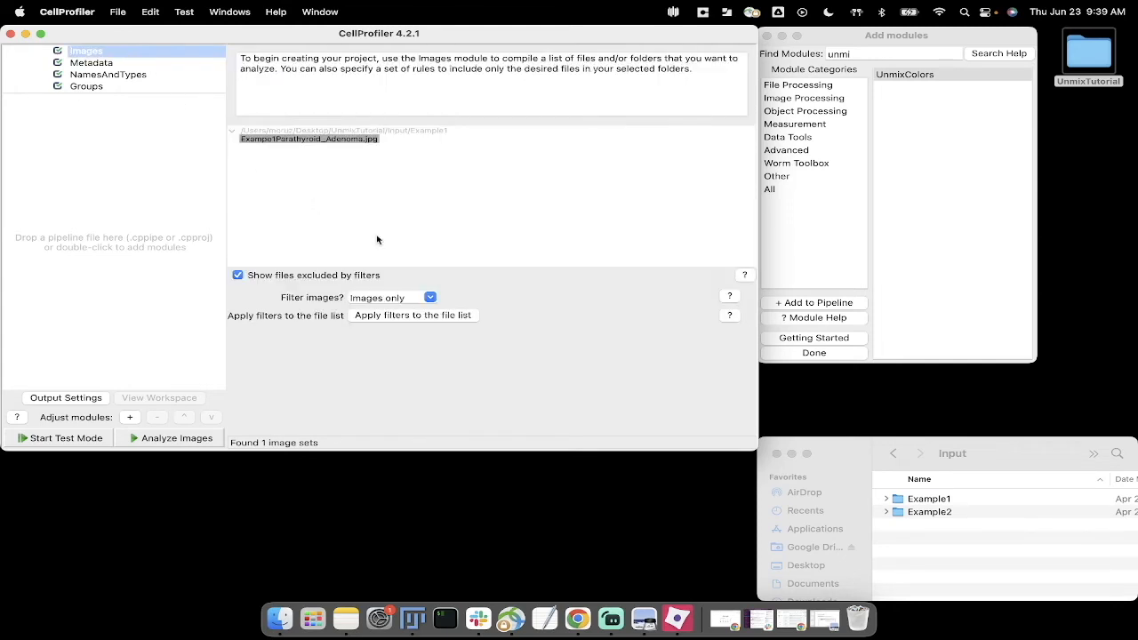
left_click(943, 452)
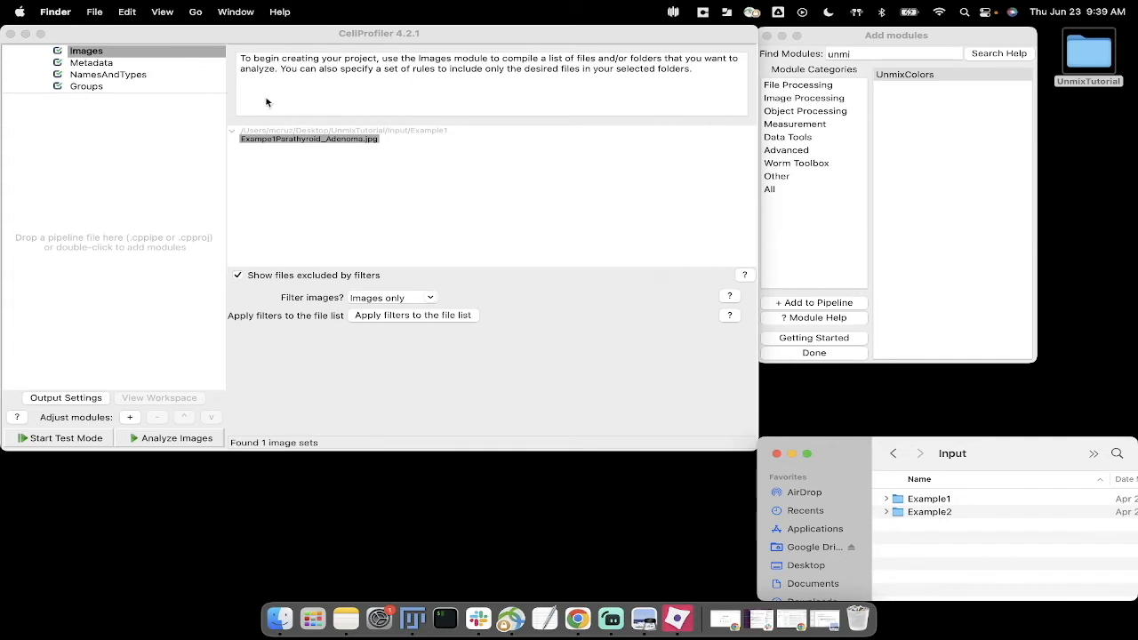
double_click(929, 512)
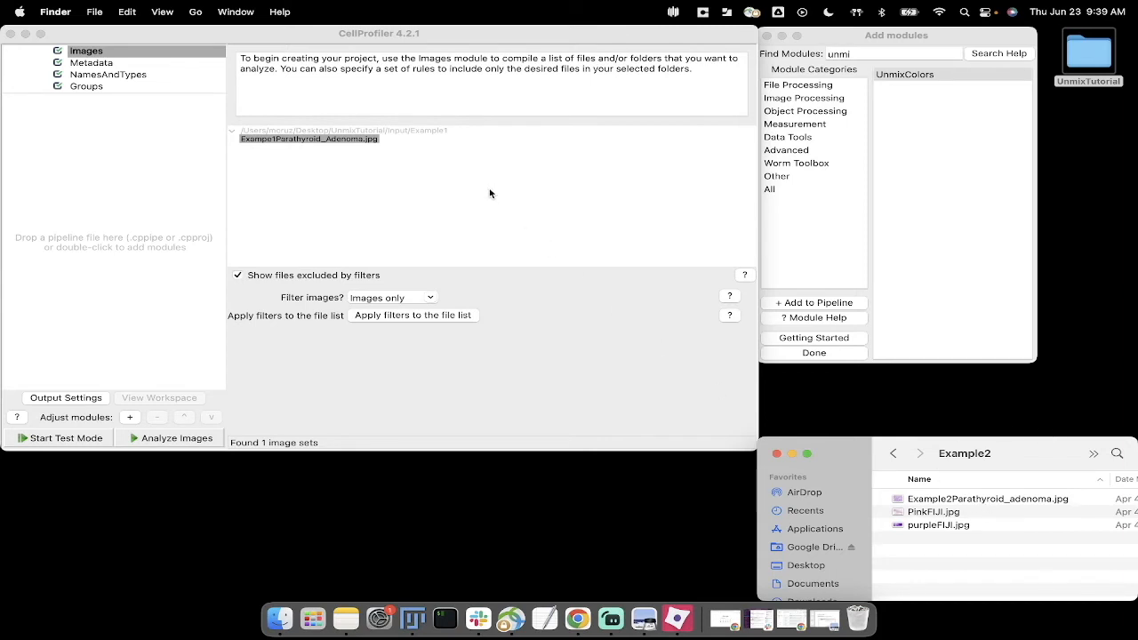
left_click_drag(1016, 500, 539, 233)
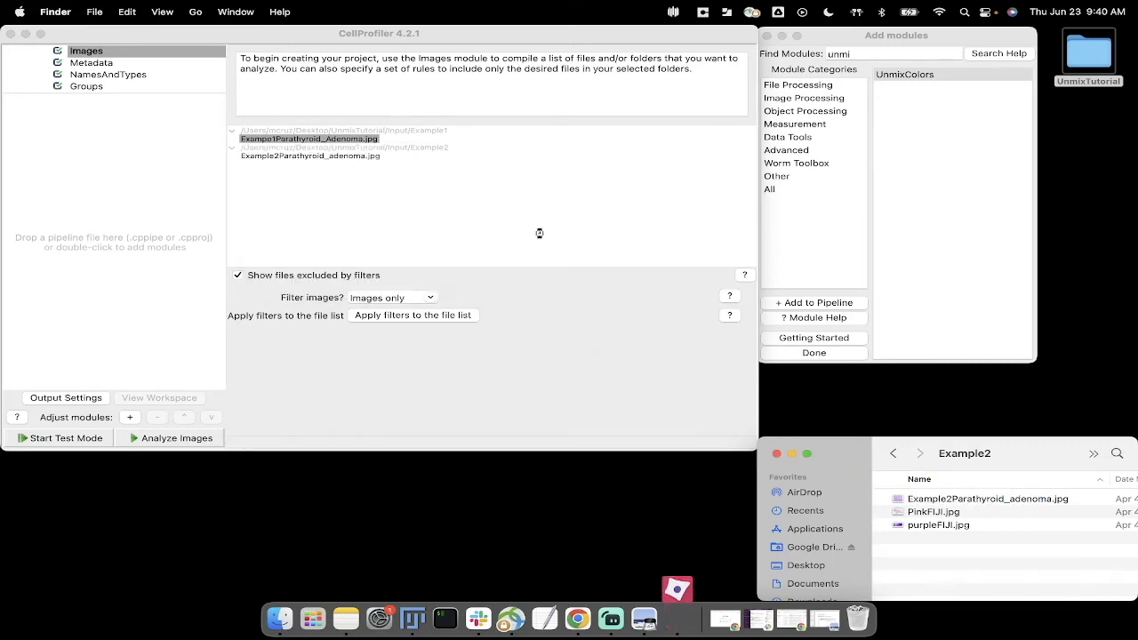
Step: Compare Exampe1Parathyroid_Adenoma.jpg and Example2Parathyroid_adenoma.jpg side by side, close the first image, and view the second beside the file list
double_click(318, 139)
left_click_drag(685, 90, 238, 181)
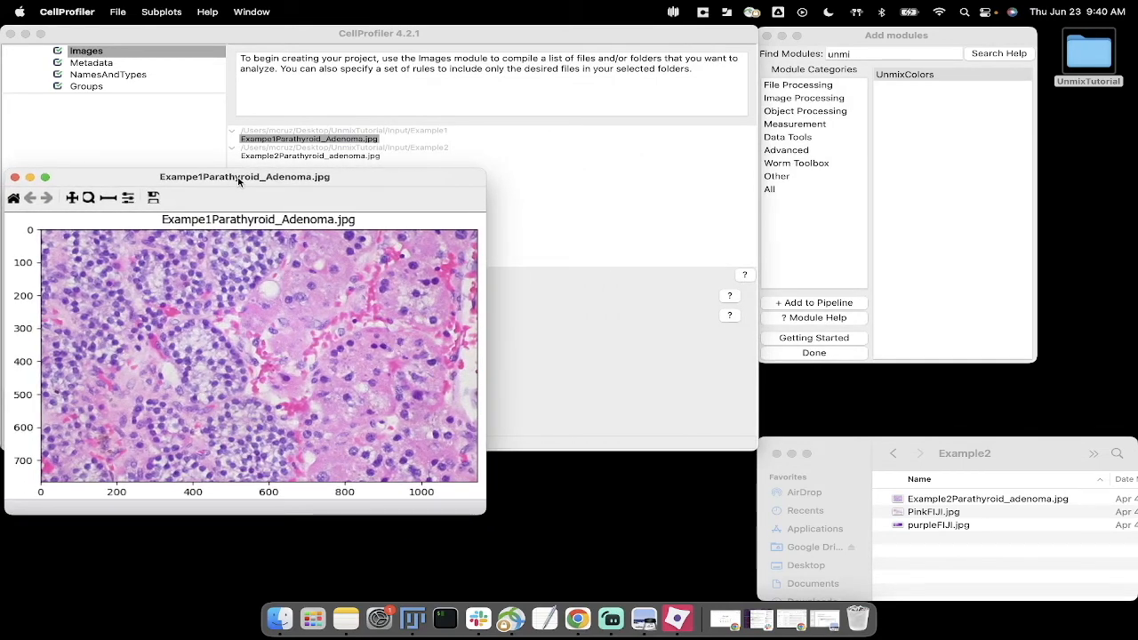
double_click(322, 156)
left_click(288, 488)
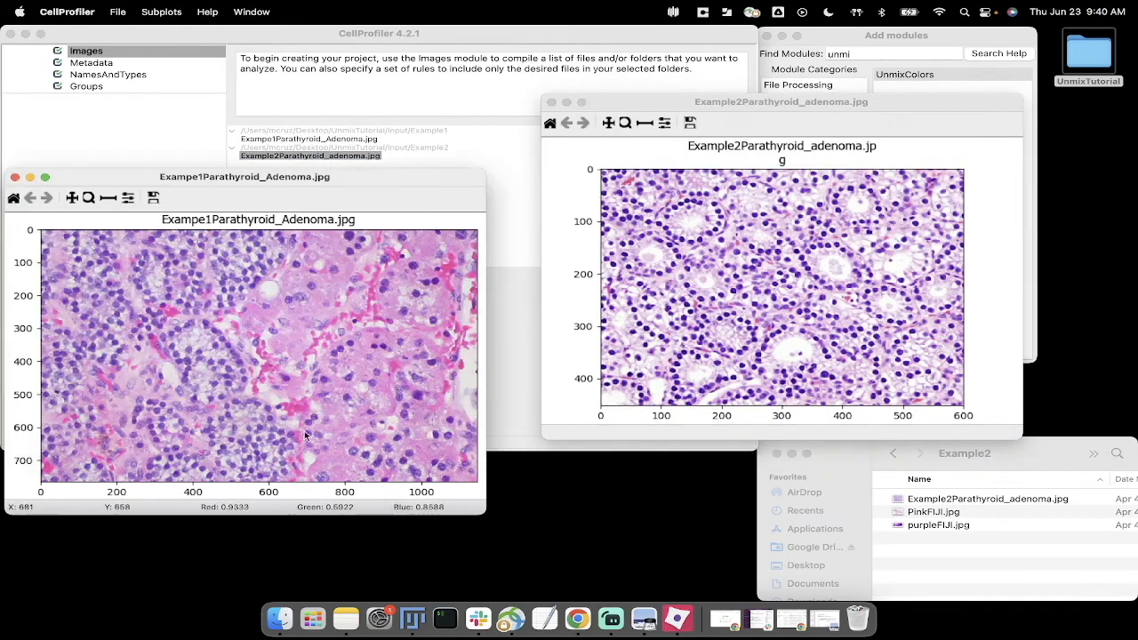
left_click_drag(312, 173, 357, 101)
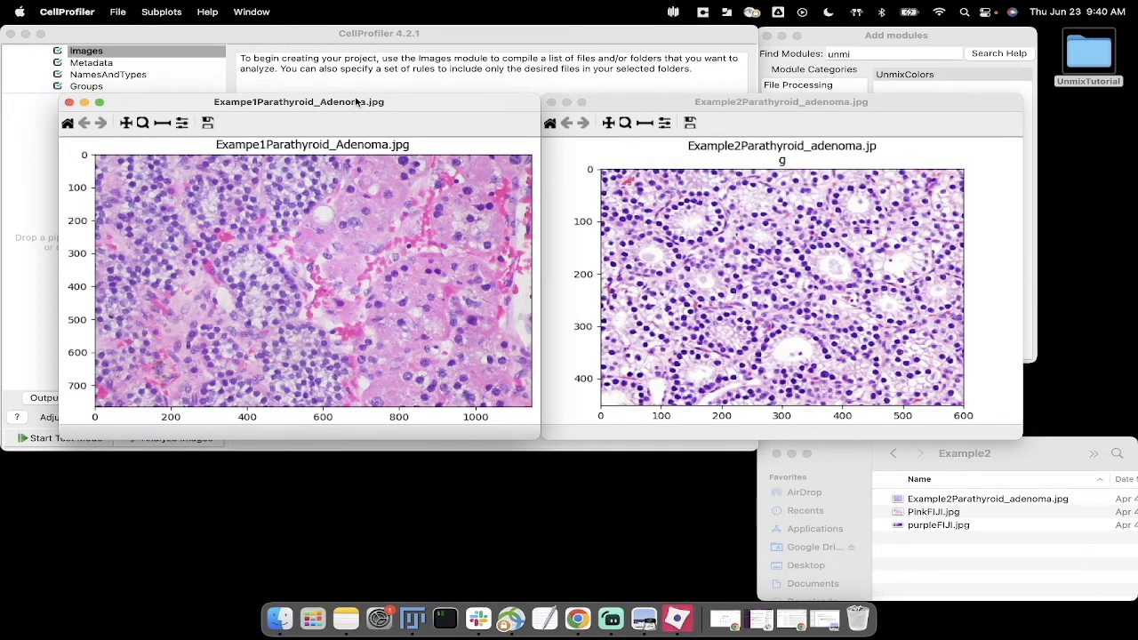
left_click_drag(334, 104, 336, 107)
left_click(71, 105)
left_click(293, 223)
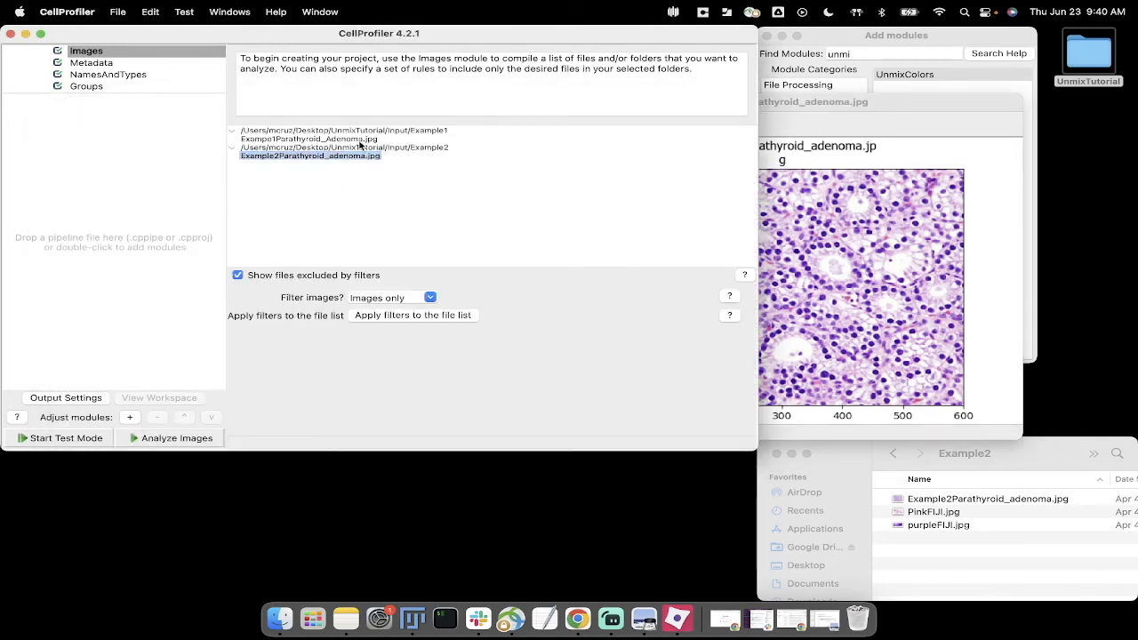
left_click(811, 111)
left_click_drag(811, 111, 797, 108)
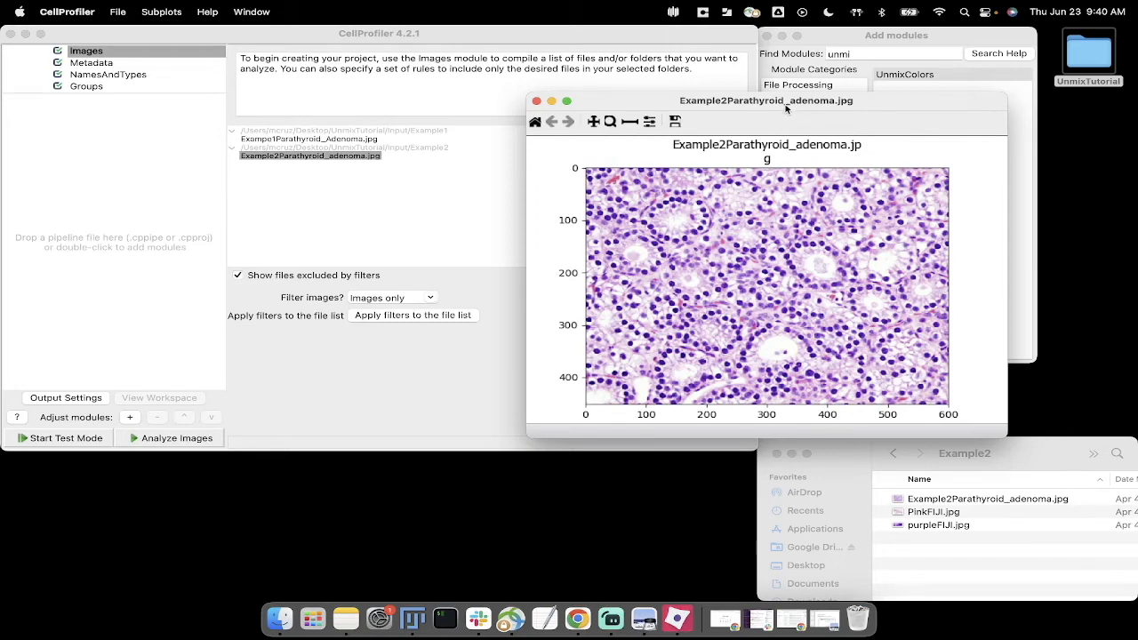
left_click(383, 199)
right_click(316, 140)
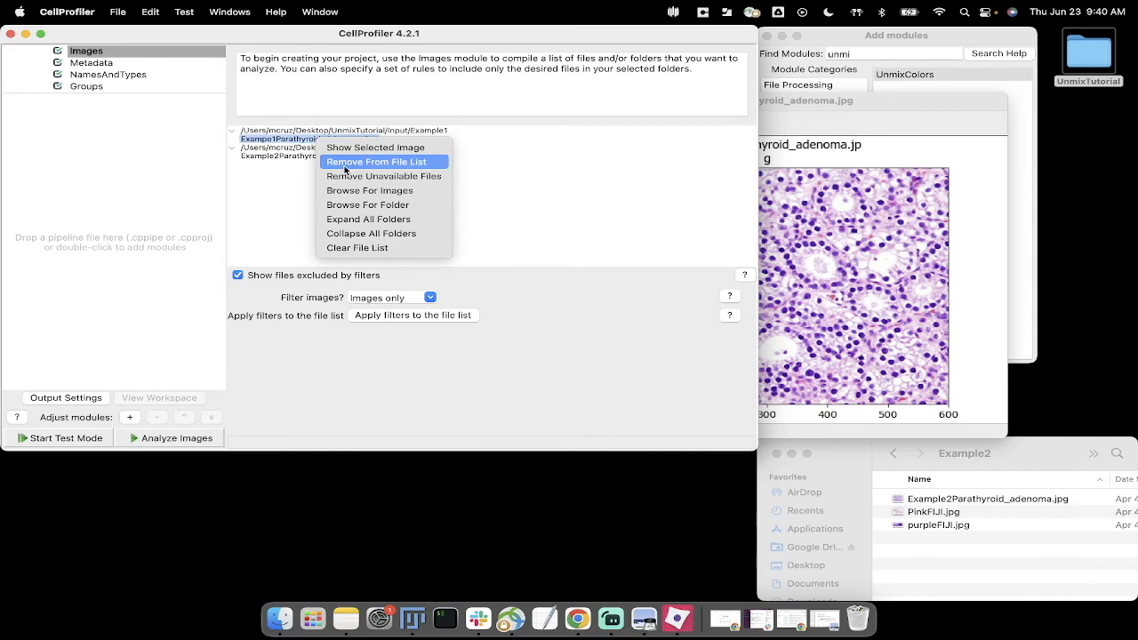
left_click(530, 194)
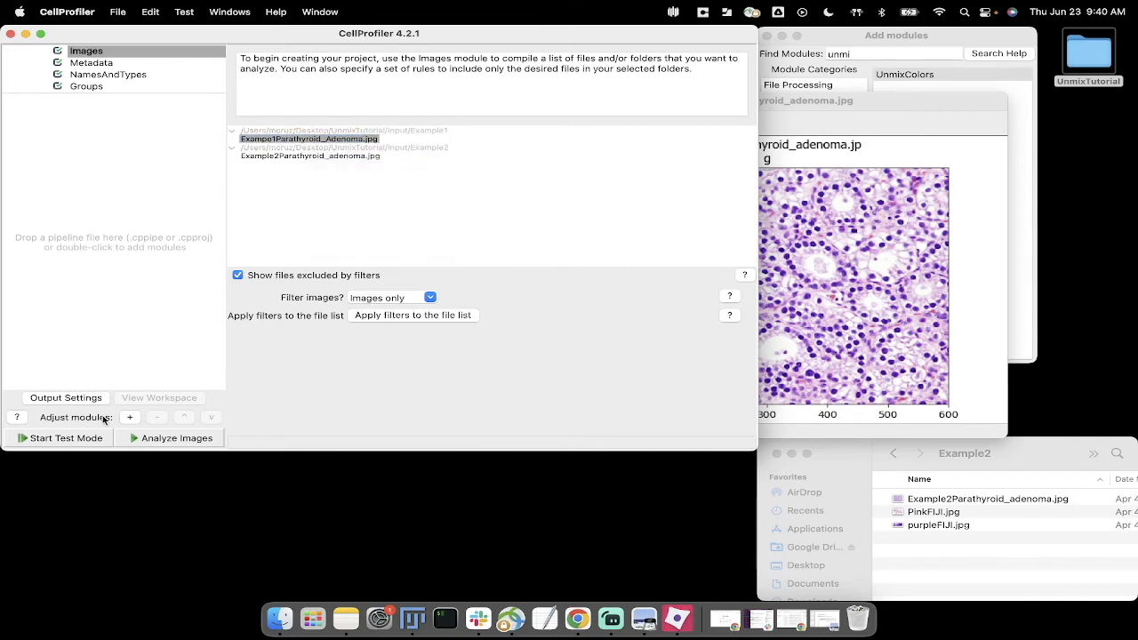
Step: Add an UnmixColors module to the pipeline and select HE as its input color image
left_click(878, 37)
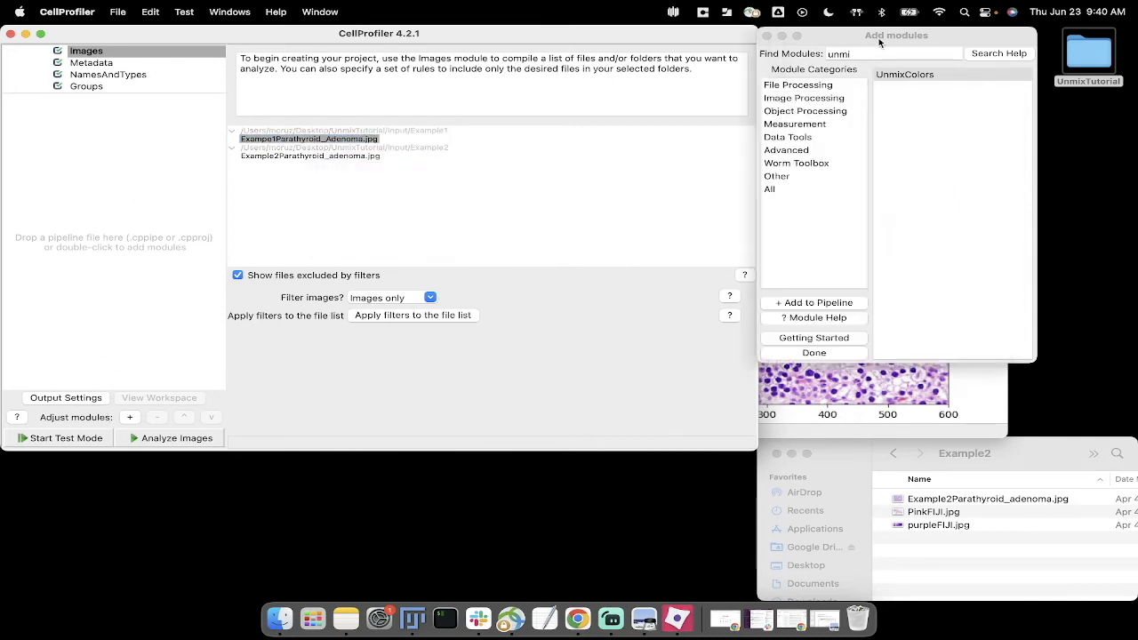
double_click(905, 75)
left_click(460, 292)
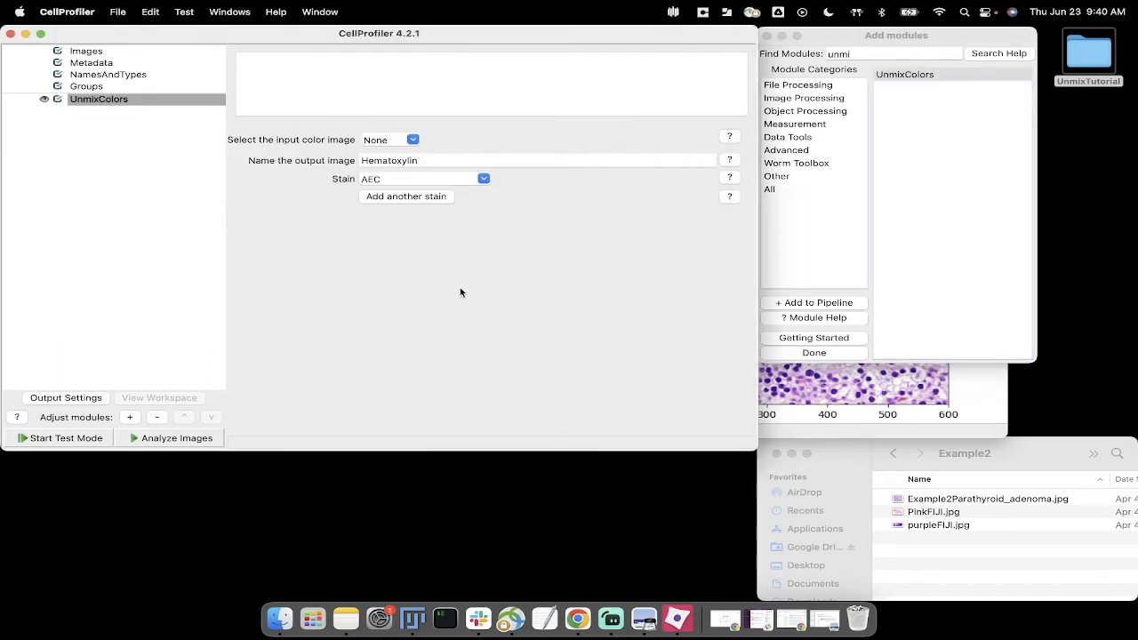
left_click(412, 140)
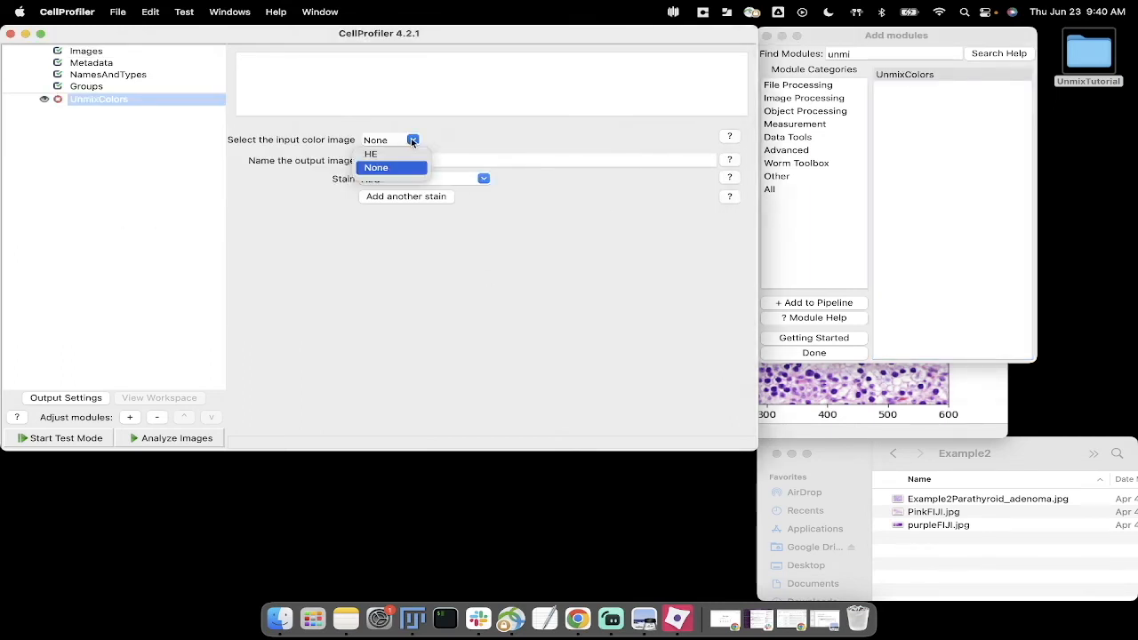
left_click(374, 154)
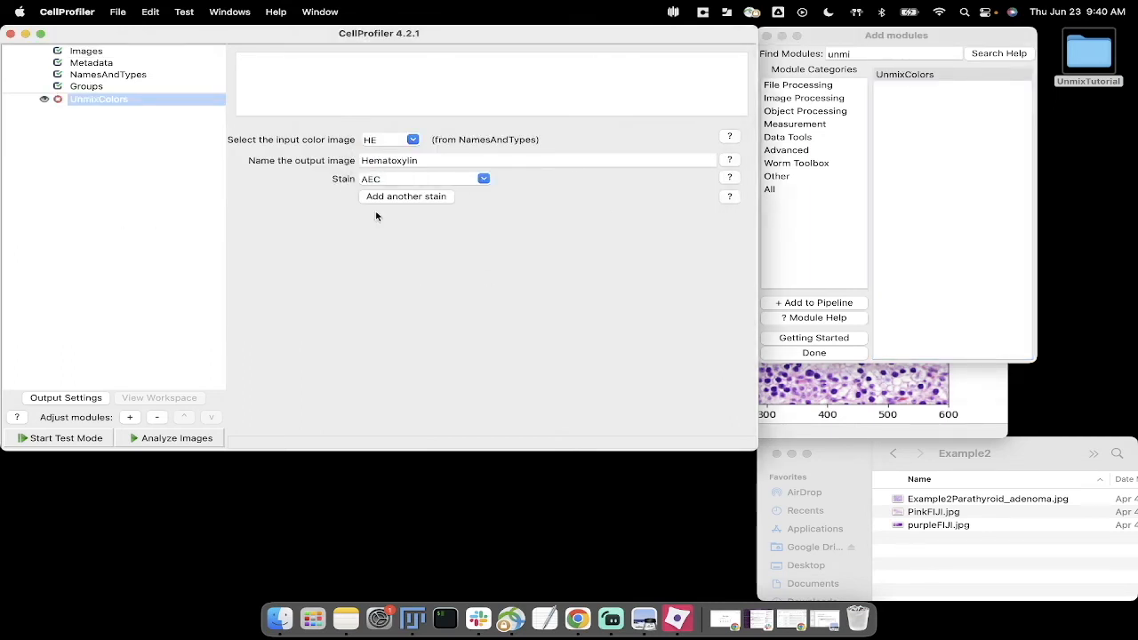
Step: Set the first UnmixColors stain to Hematoxylin and add a second output image with the Eosin stain
left_click(484, 178)
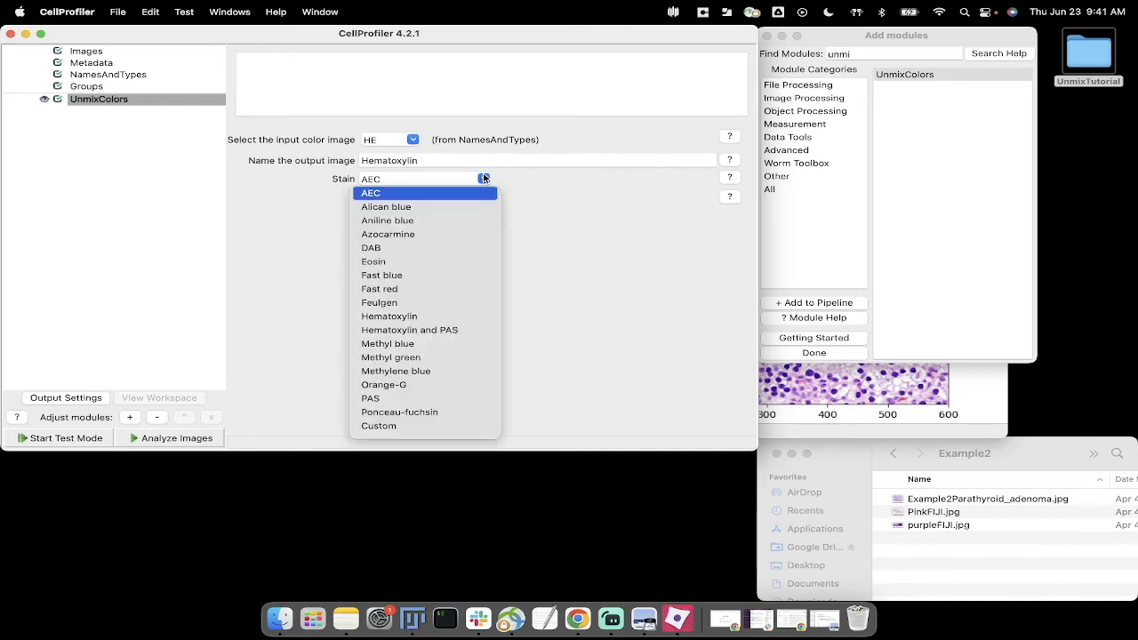
left_click(411, 317)
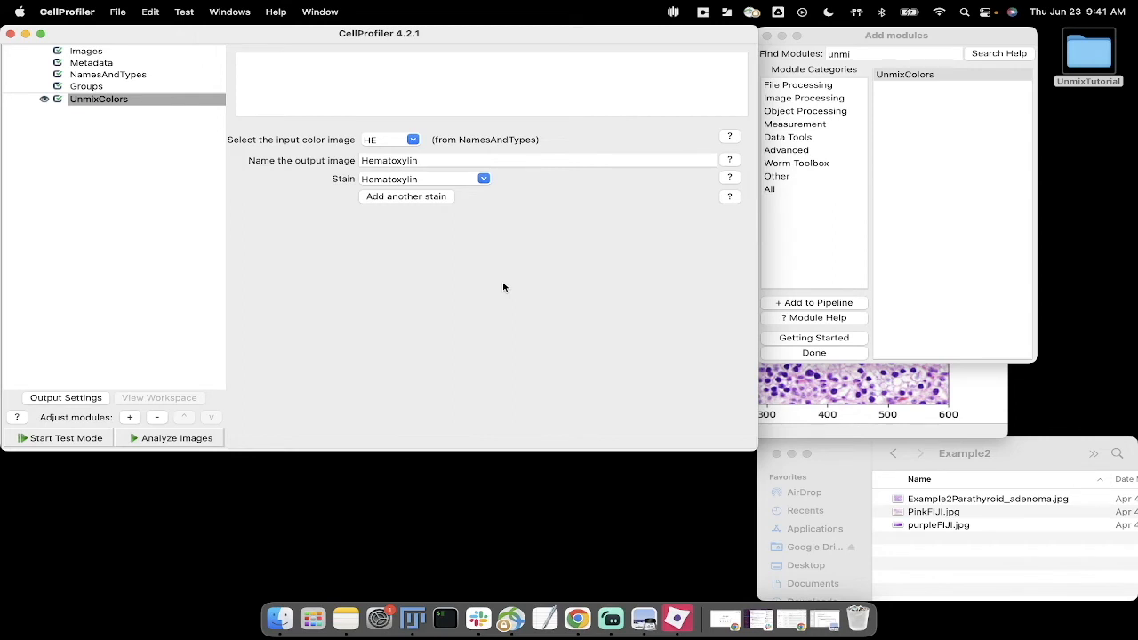
left_click(426, 196)
left_click(485, 232)
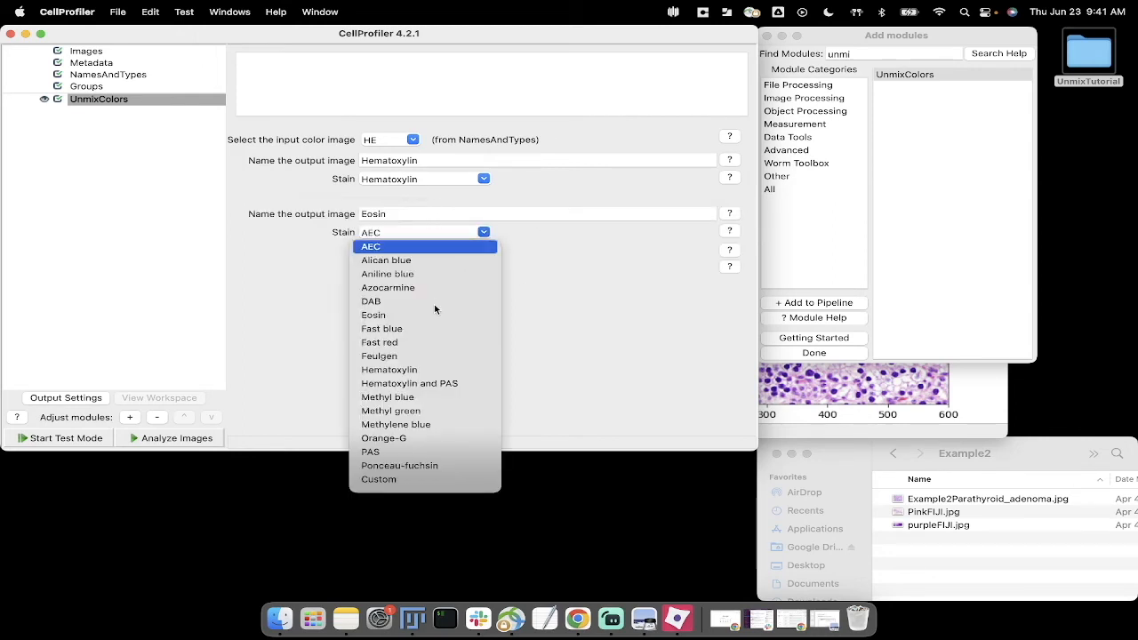
left_click(389, 316)
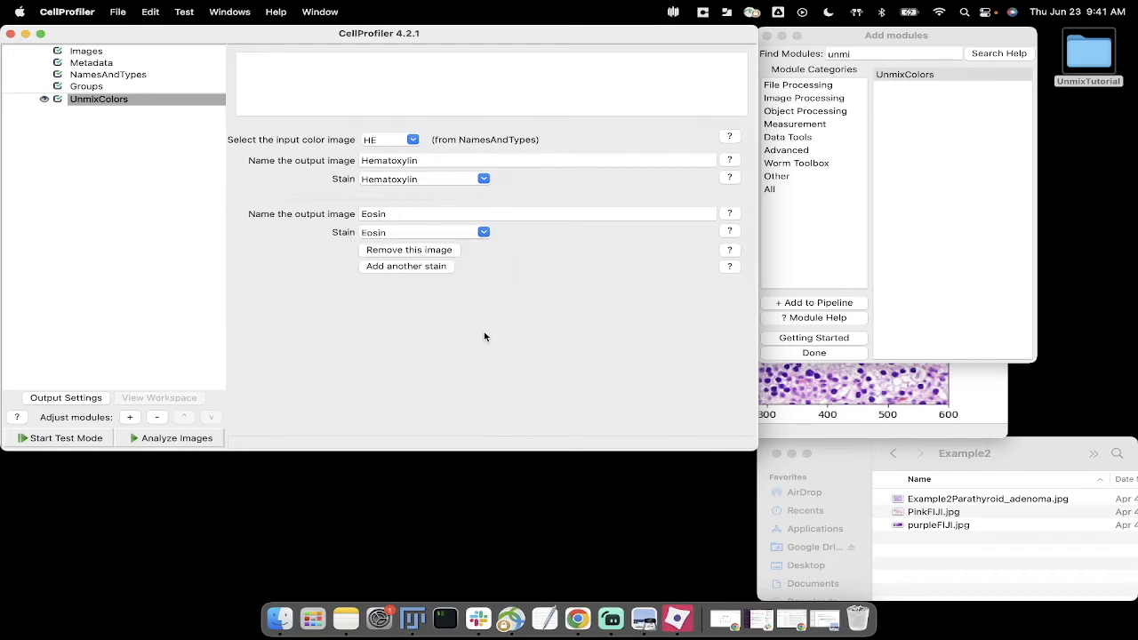
Step: Run UnmixColors in test mode, zoom in on the cell cluster in the results, and move the results window aside
left_click(79, 438)
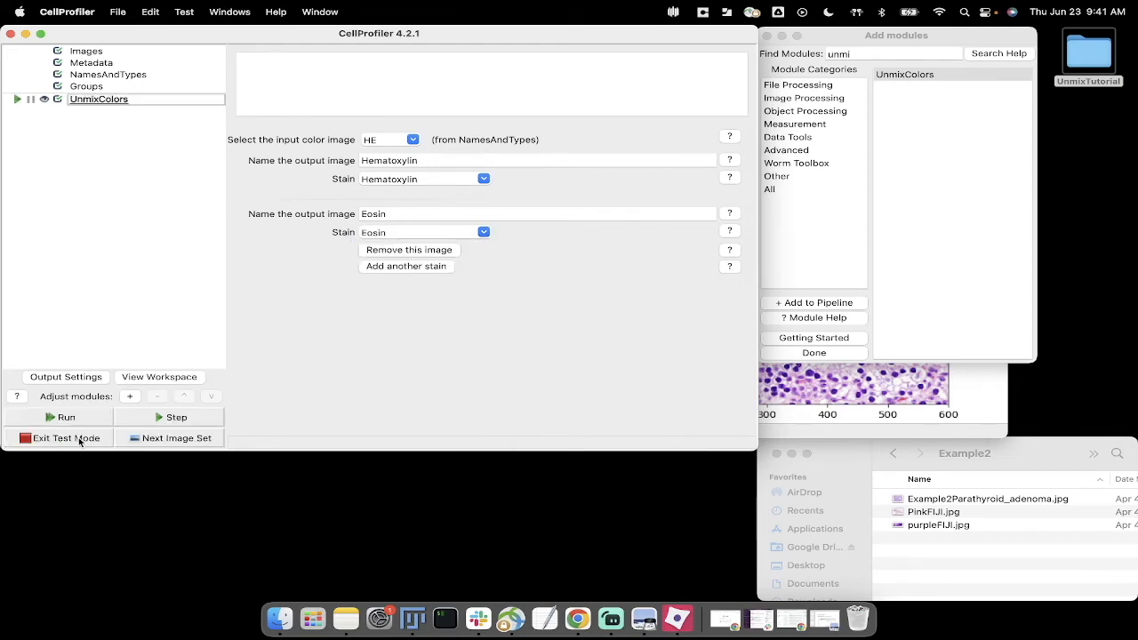
left_click(198, 419)
left_click_drag(881, 125, 439, 95)
left_click(272, 108)
left_click_drag(413, 252, 450, 287)
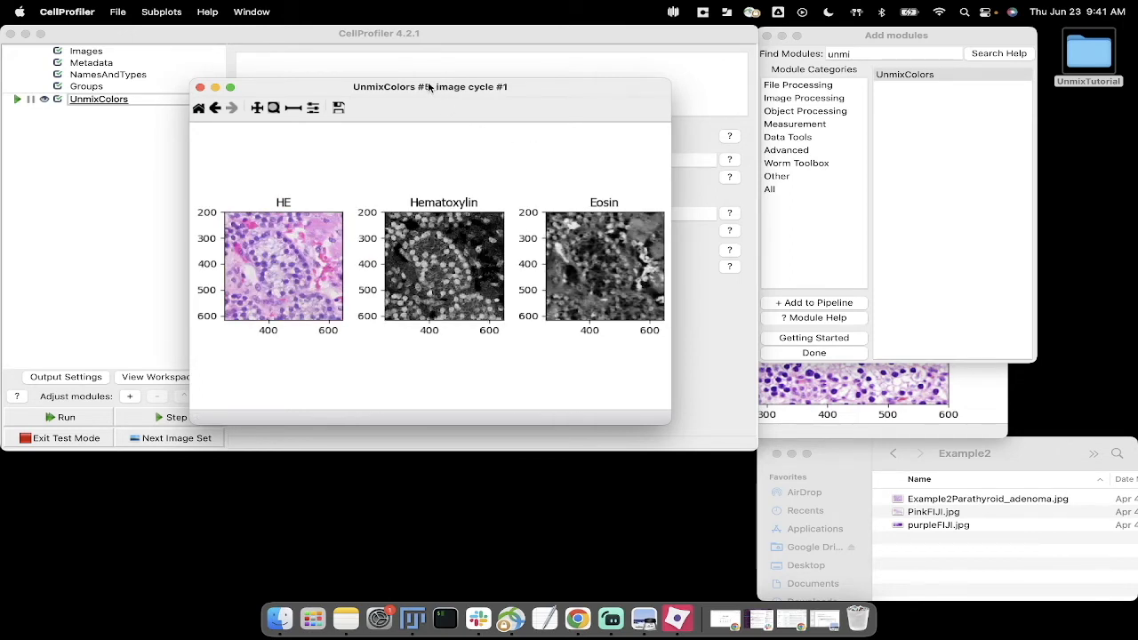
left_click_drag(430, 88, 577, 70)
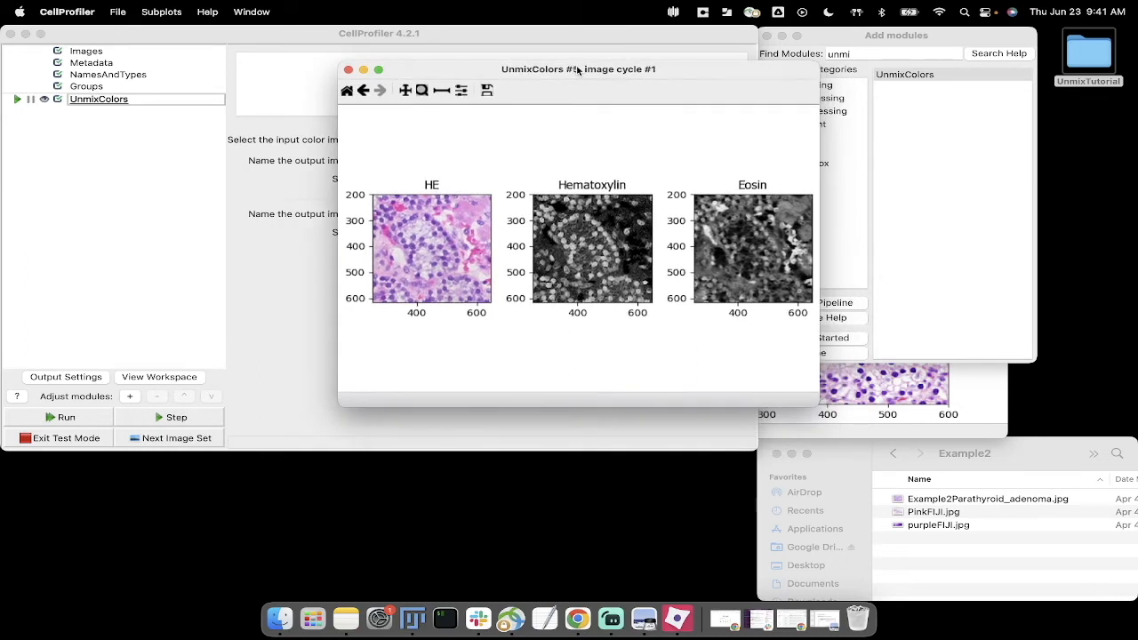
Step: Run UnmixColors on the next image set, zoom in on a ring of nuclei, and enlarge and reposition the results window
left_click(158, 449)
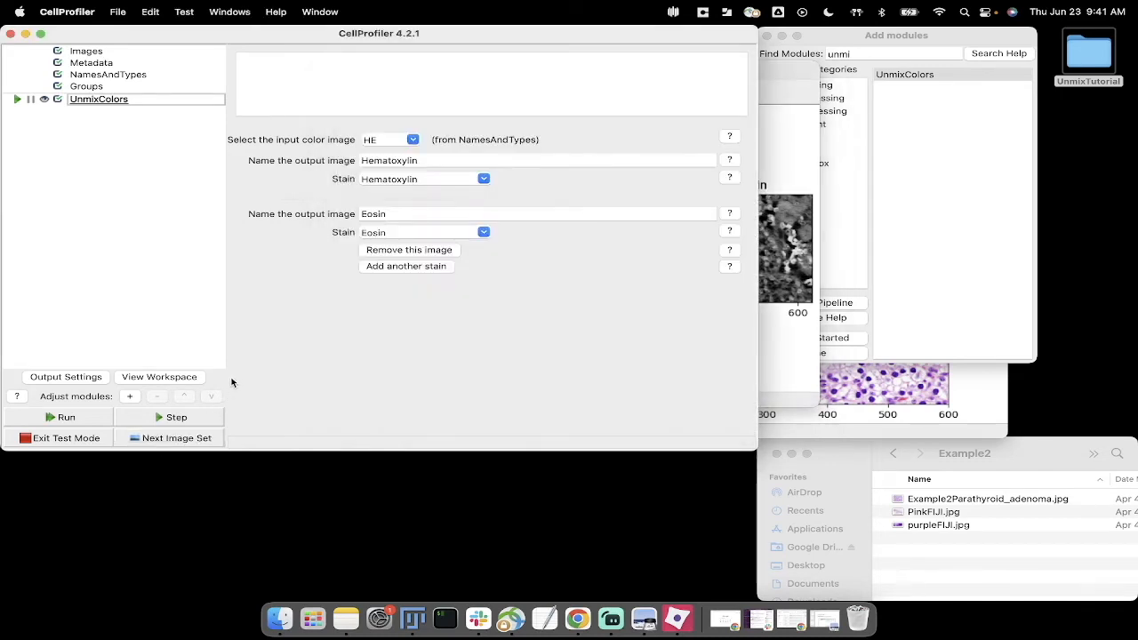
left_click(177, 417)
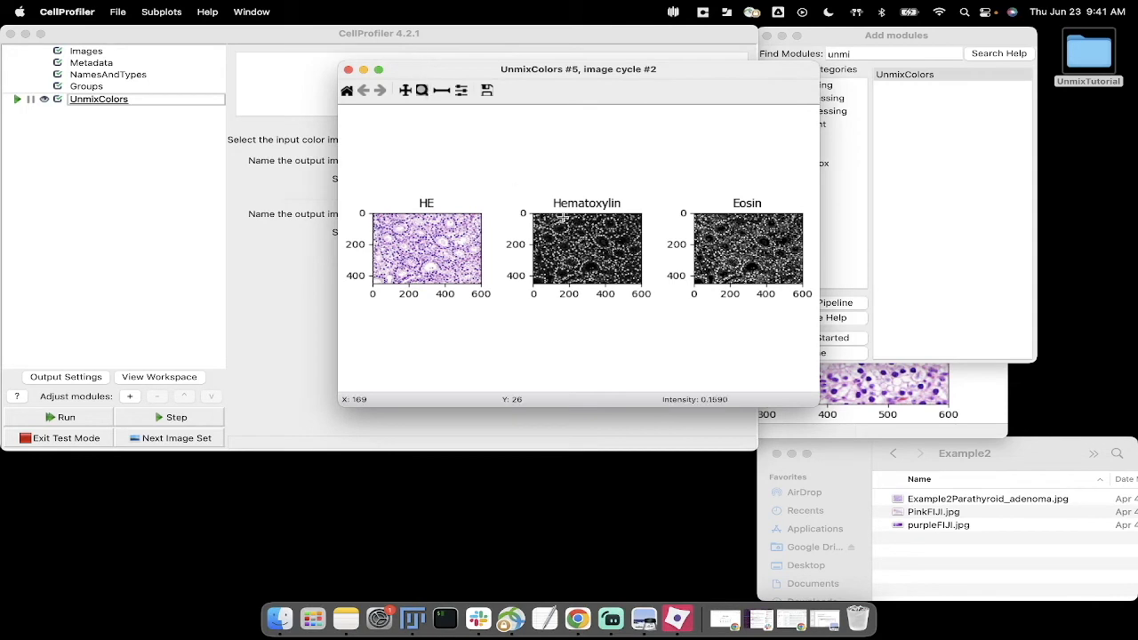
left_click_drag(547, 218, 575, 239)
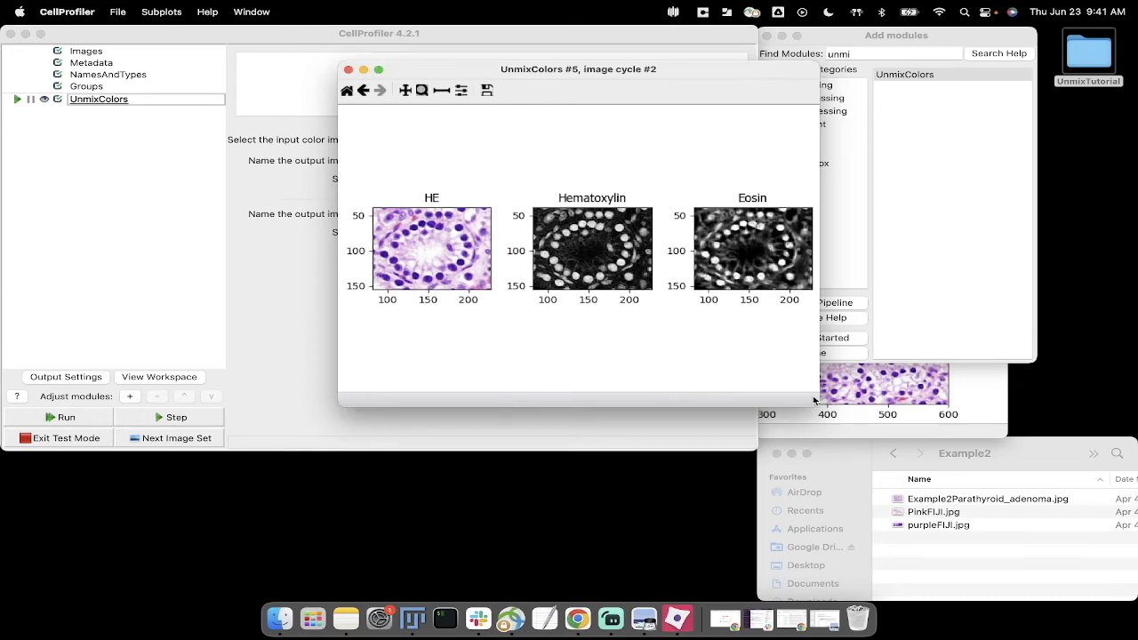
left_click_drag(818, 407, 1037, 360)
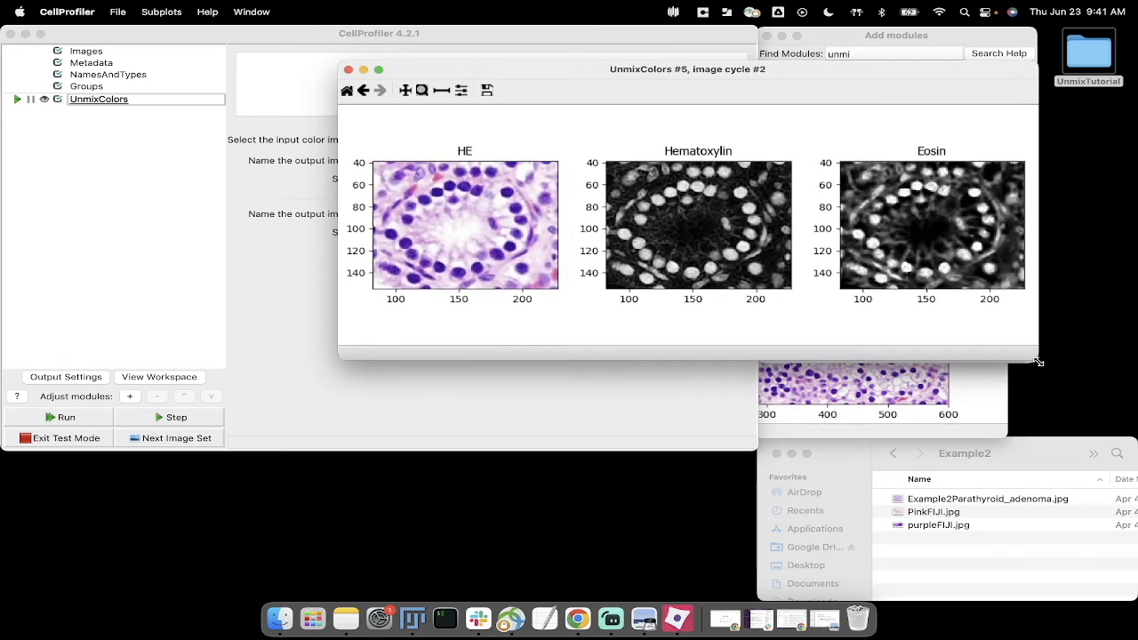
left_click_drag(731, 72, 631, 175)
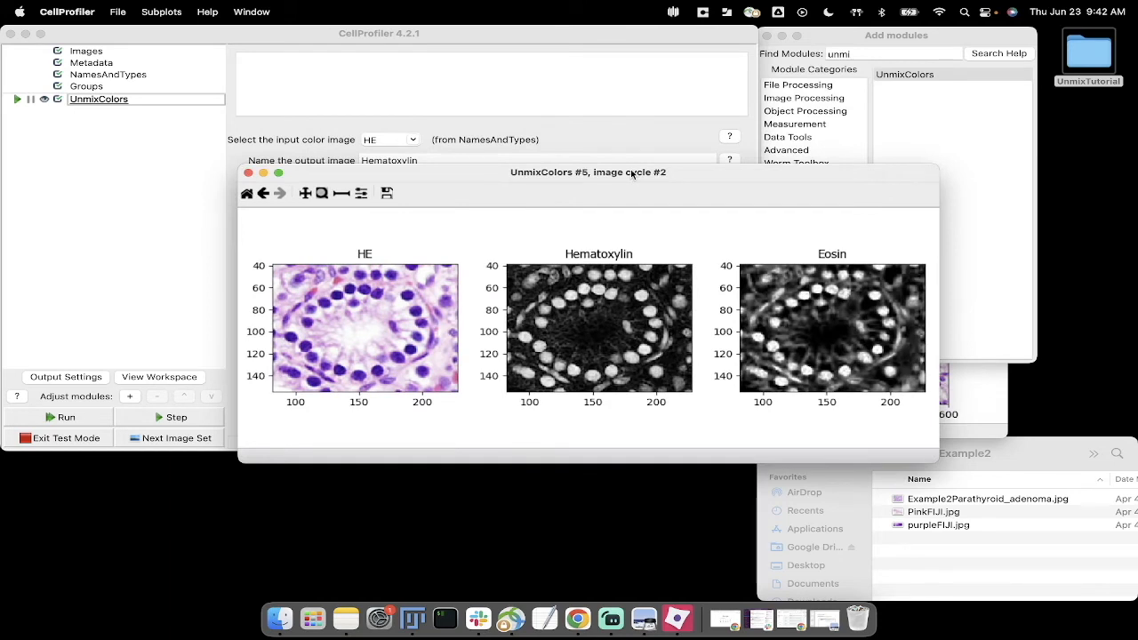
left_click_drag(631, 175, 734, 300)
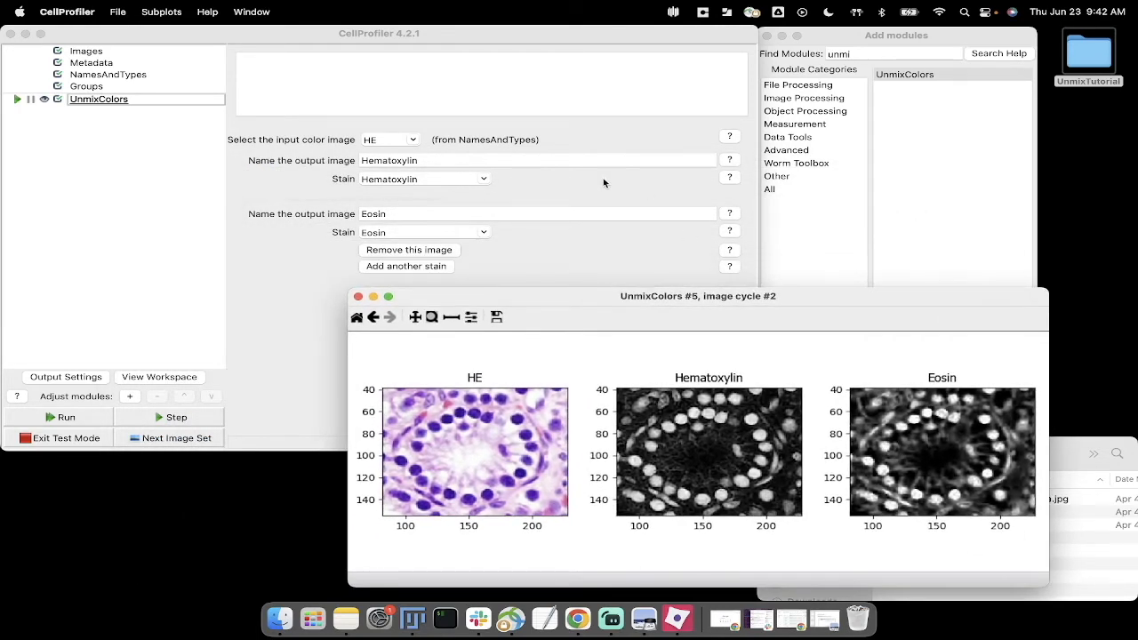
Step: View the help for the Hematoxylin output's stain setting and compare its stain color table with the HE result image
left_click_drag(518, 299, 905, 103)
left_click(730, 179)
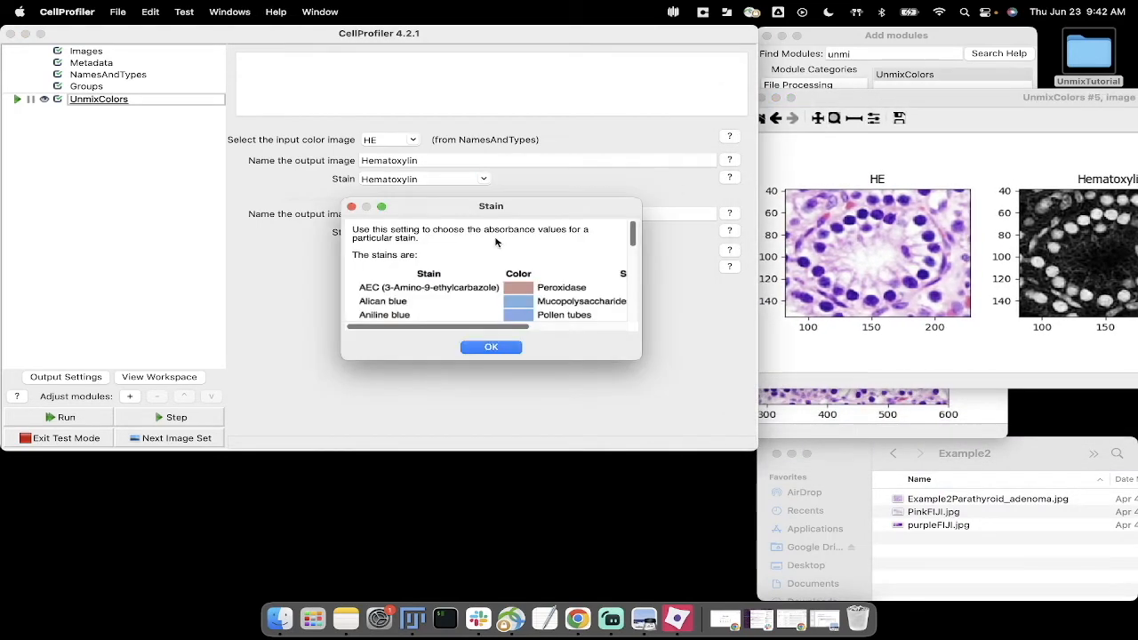
left_click_drag(493, 214, 167, 125)
left_click_drag(313, 269, 498, 493)
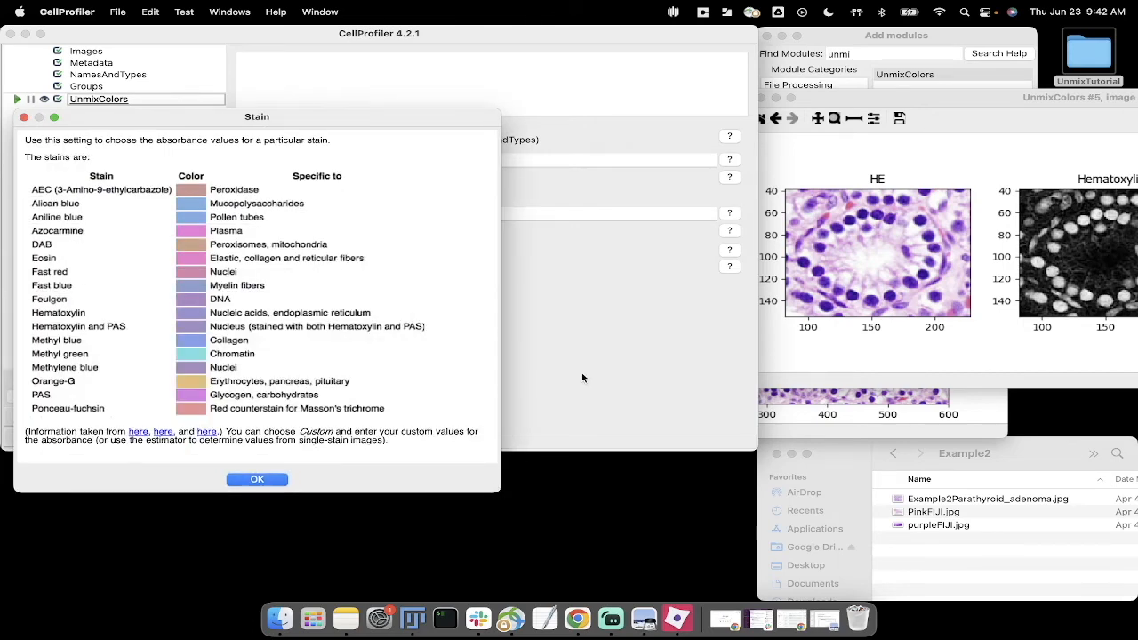
left_click_drag(902, 97, 418, 162)
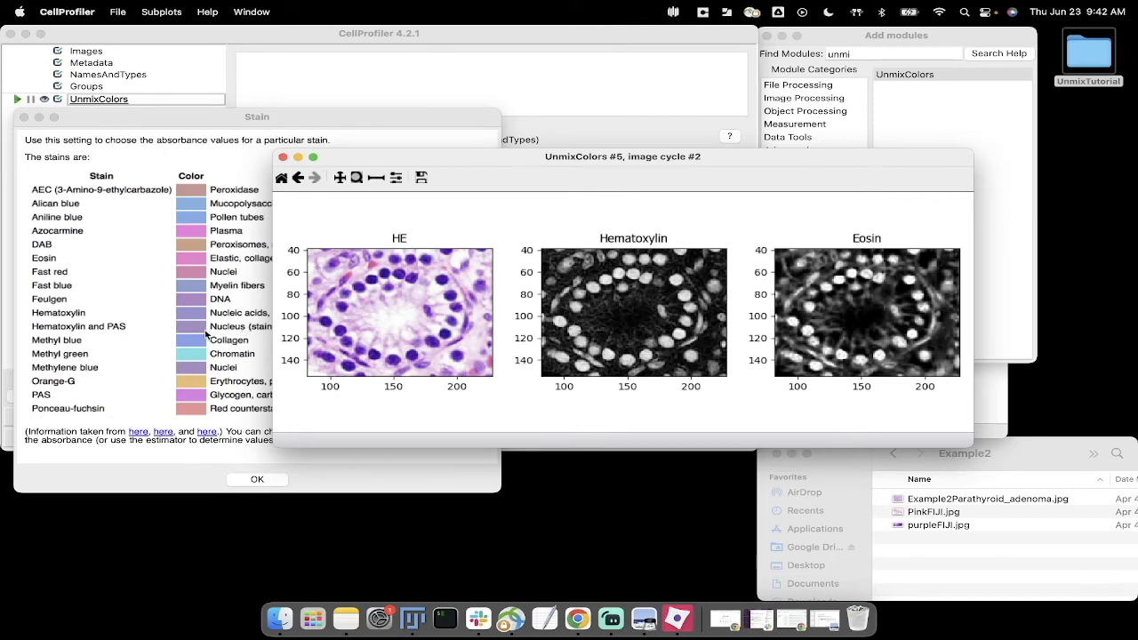
left_click_drag(523, 160, 828, 192)
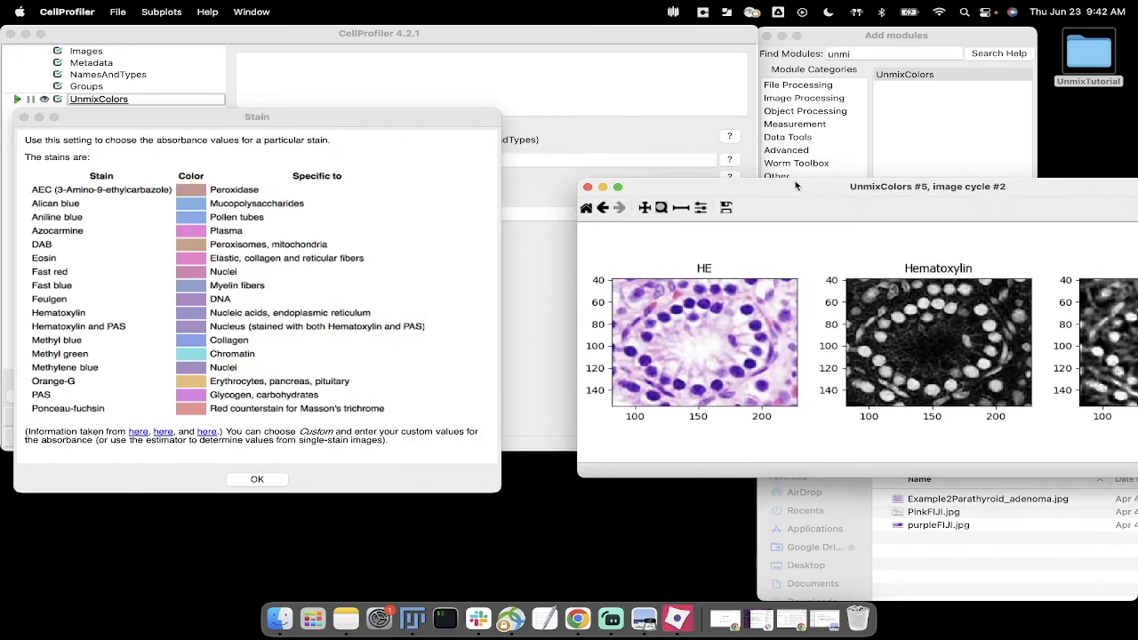
Step: Set the stain of the Hematoxylin output image to Hematoxylin and PAS
left_click(647, 137)
left_click_drag(395, 116, 402, 305)
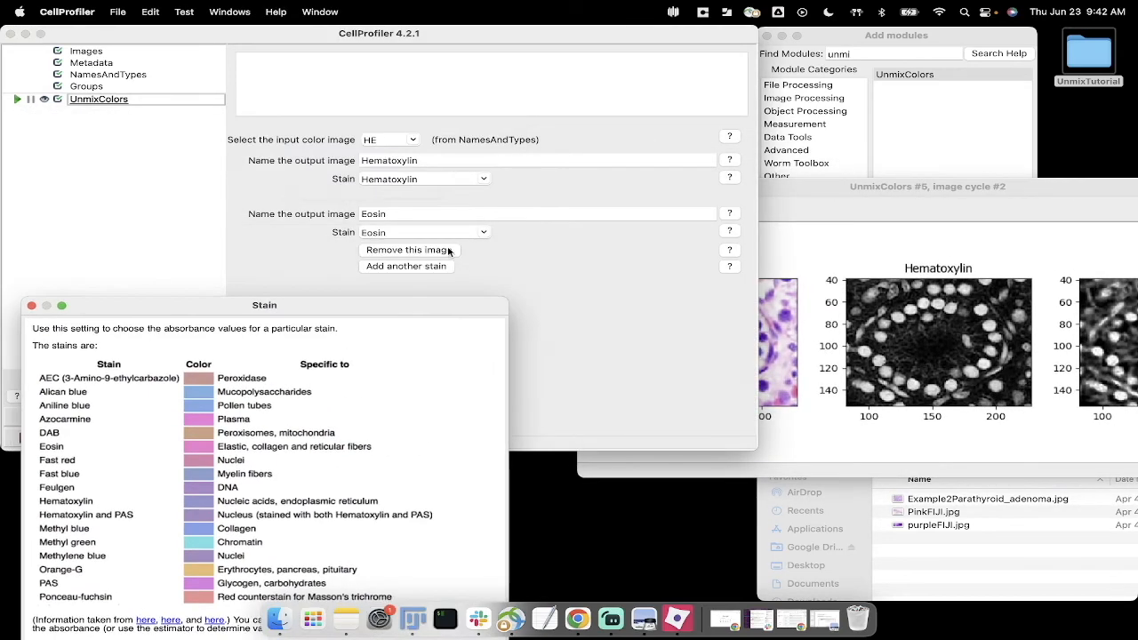
left_click(486, 179)
left_click(470, 329)
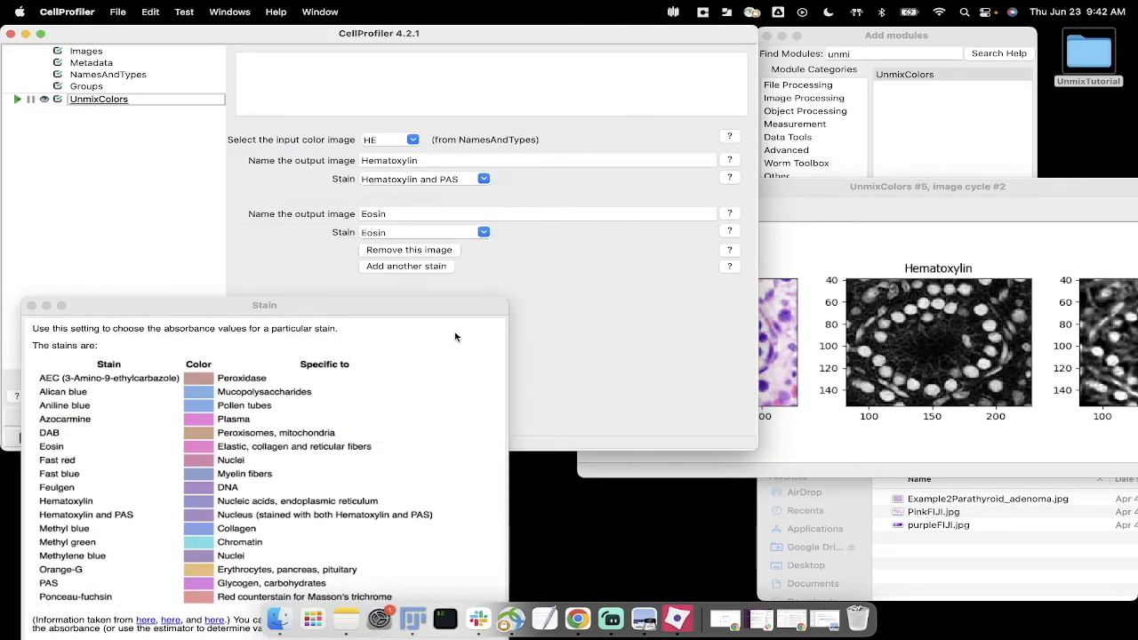
Step: Consult the help for the Eosin output's stain setting, compare its colors with the zoomed HE image, and close the help
left_click(729, 231)
left_click_drag(639, 361, 830, 540)
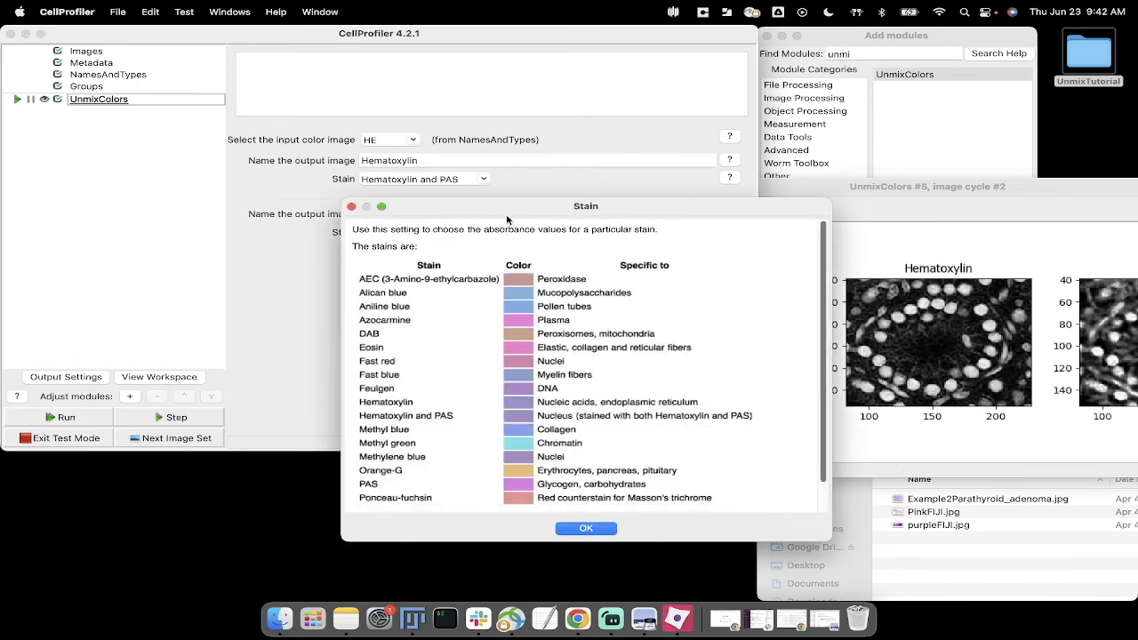
left_click_drag(472, 222, 187, 205)
left_click(885, 193)
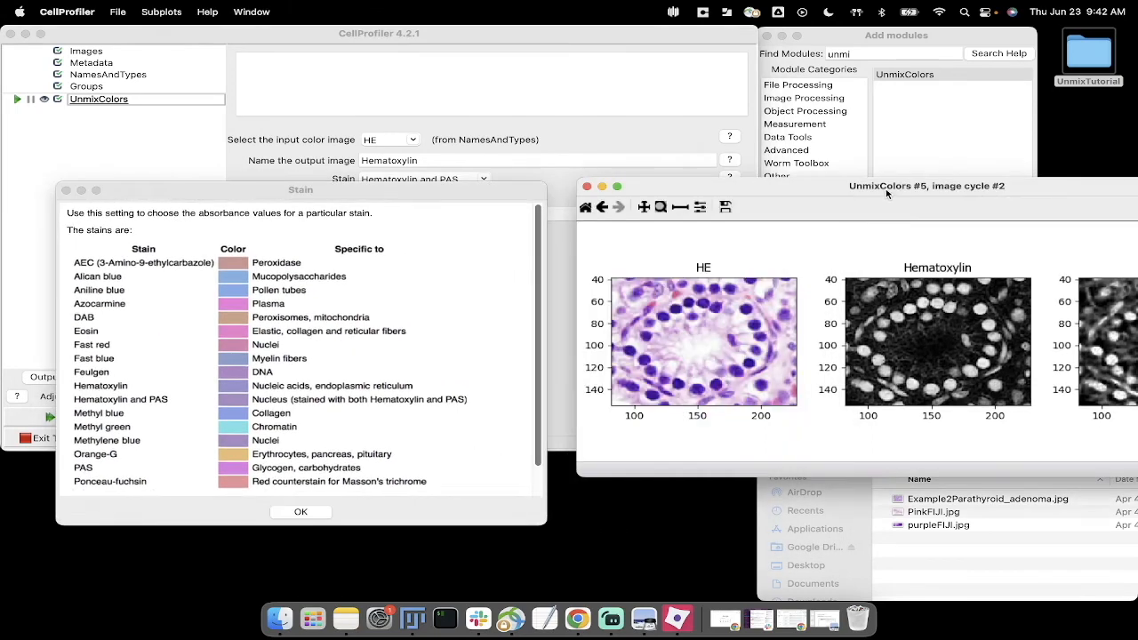
left_click_drag(774, 190, 642, 216)
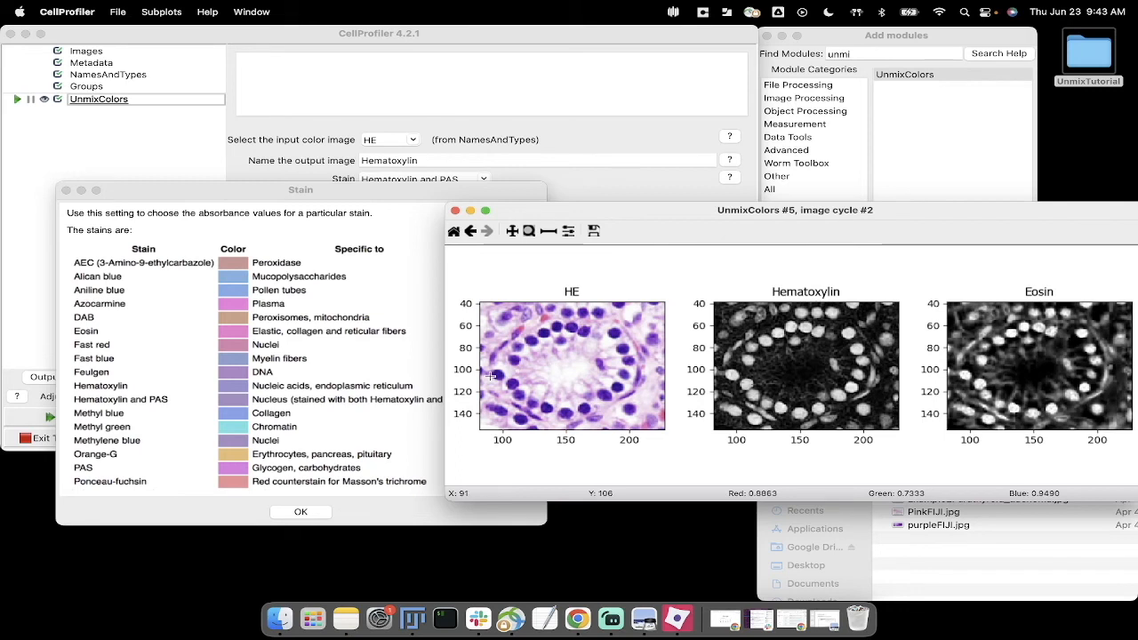
left_click(301, 511)
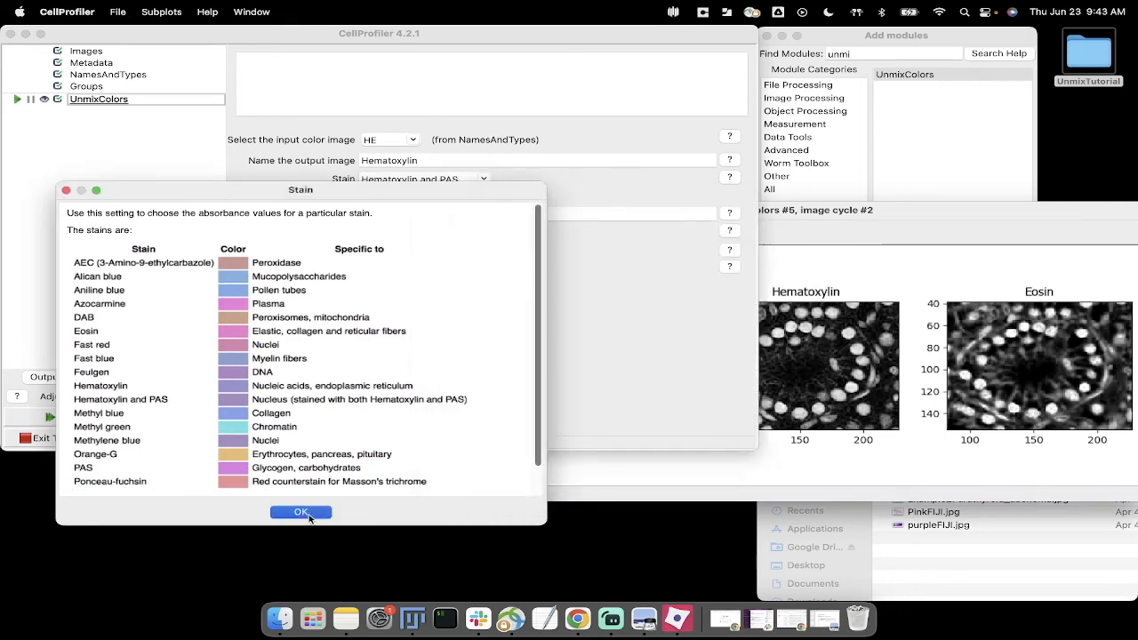
Step: Set the stain of the Eosin output image to PAS
left_click(400, 233)
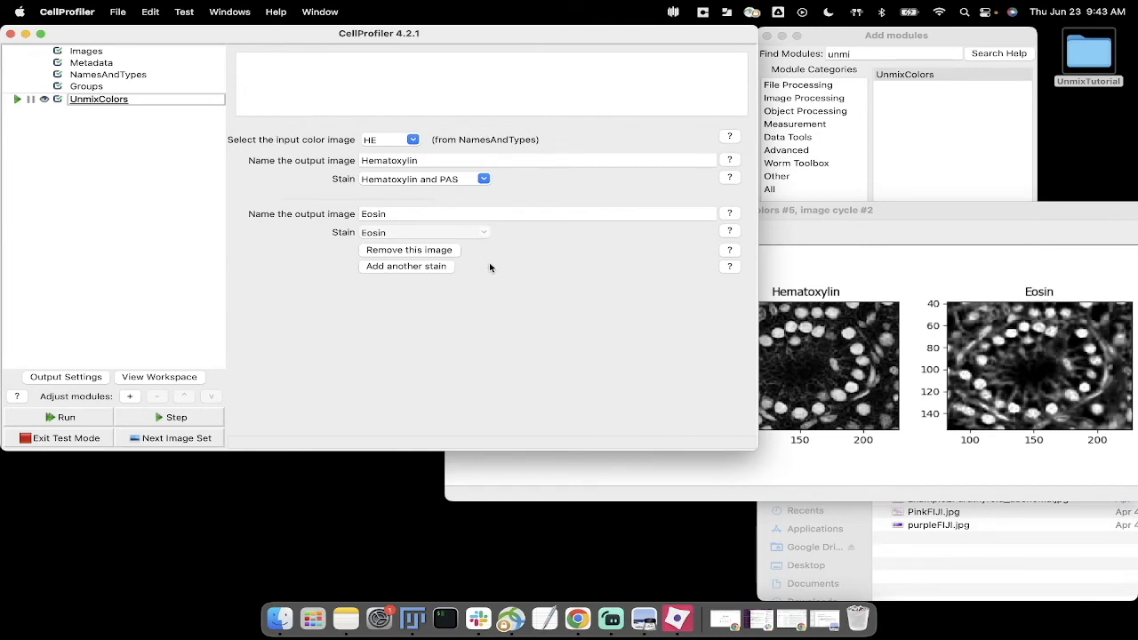
left_click(505, 218)
left_click(484, 233)
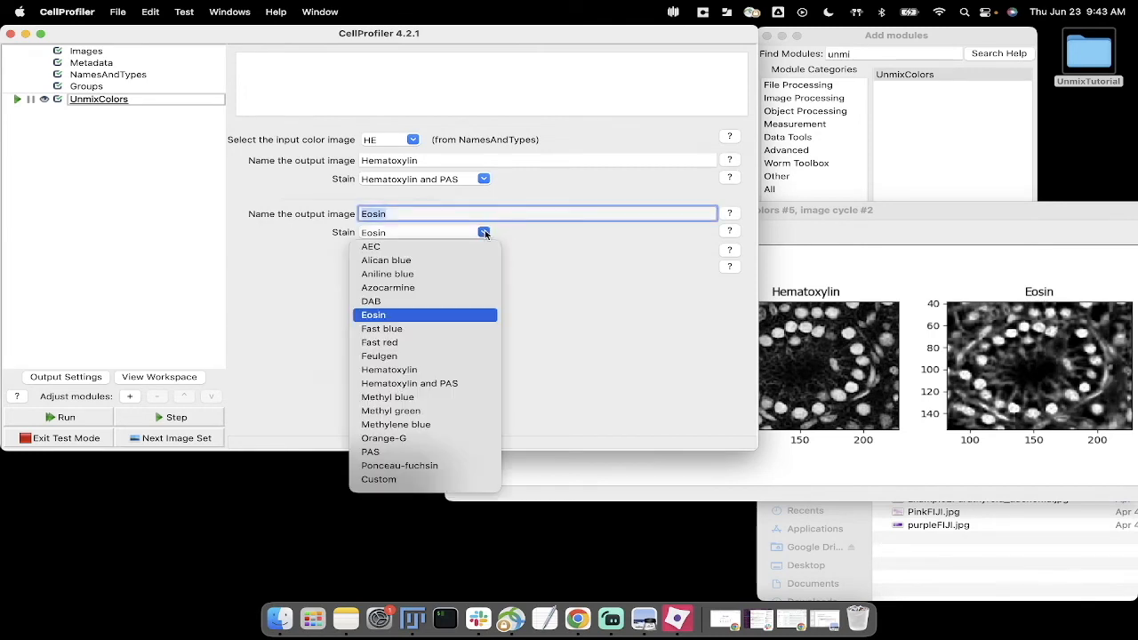
left_click(377, 452)
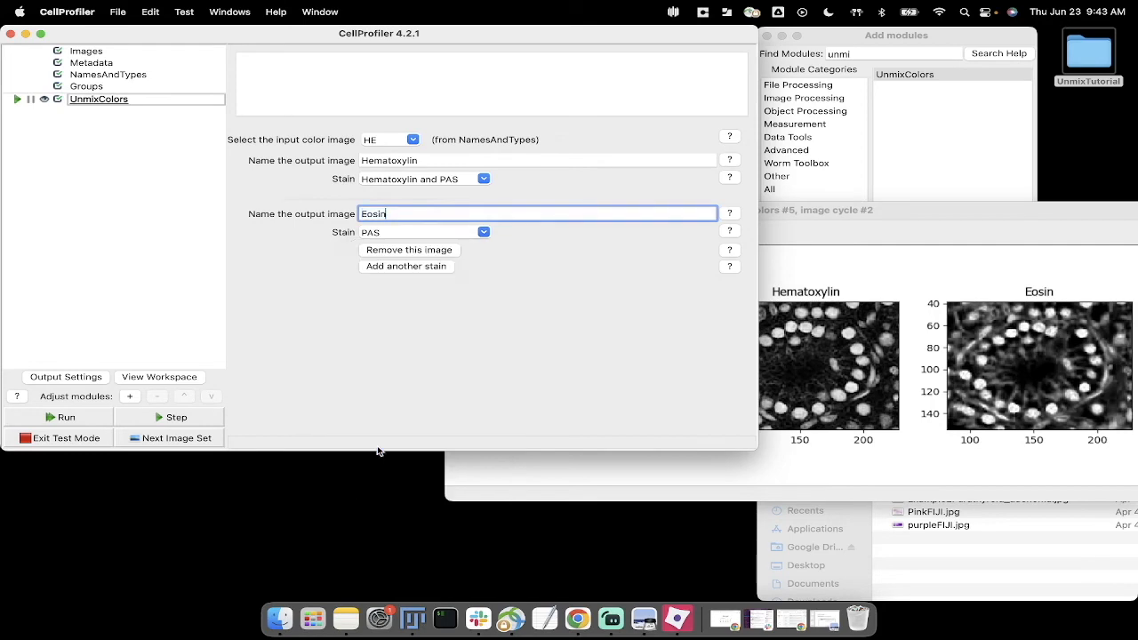
Step: Rerun UnmixColors on the current image set, inspect the ring of nuclei up close in the results, and close the results window
left_click(199, 419)
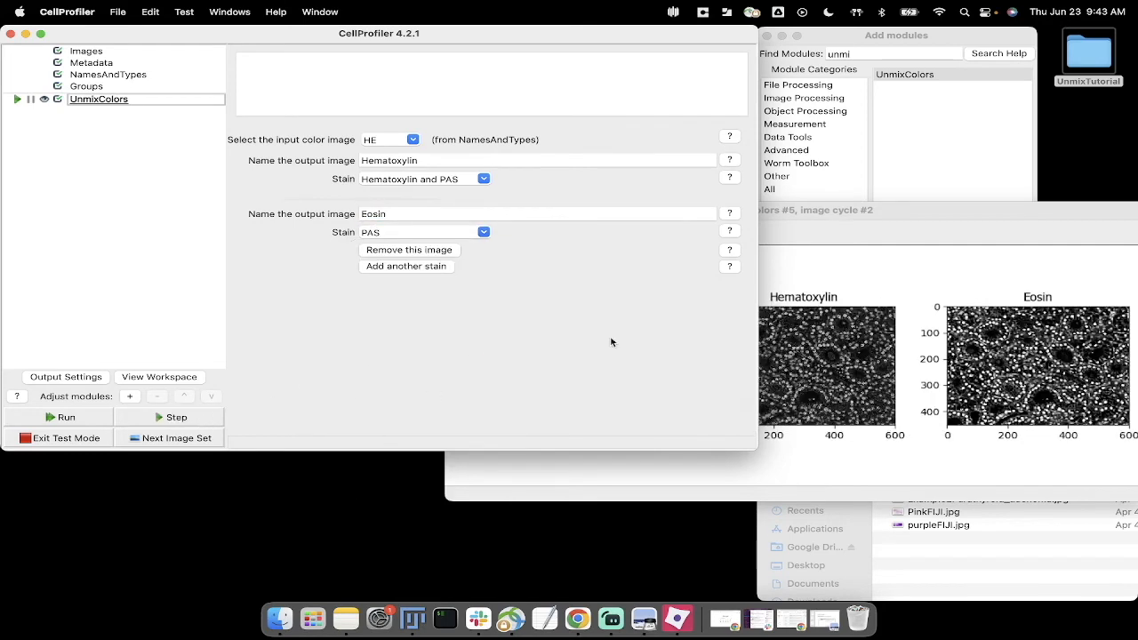
left_click(833, 218)
left_click_drag(832, 218, 628, 154)
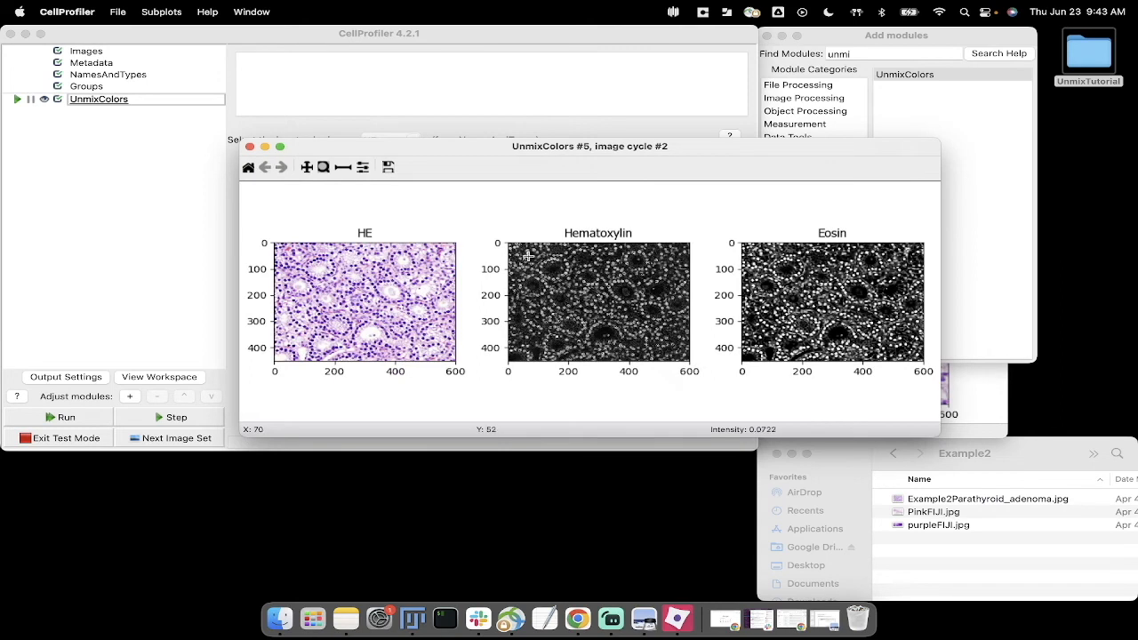
left_click_drag(529, 255, 574, 285)
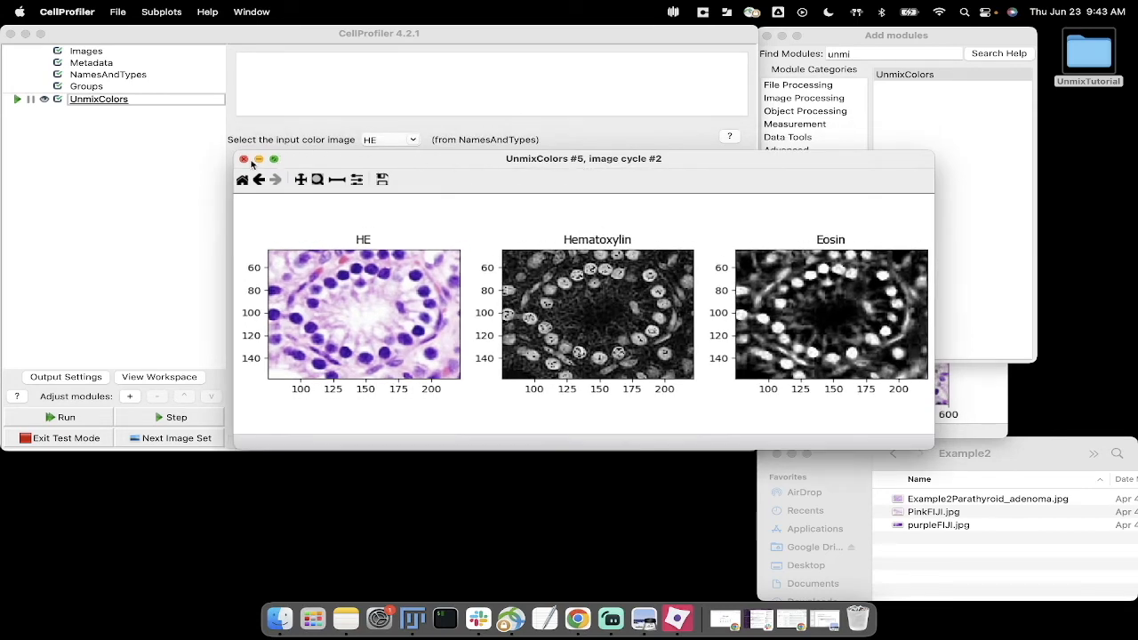
left_click(244, 159)
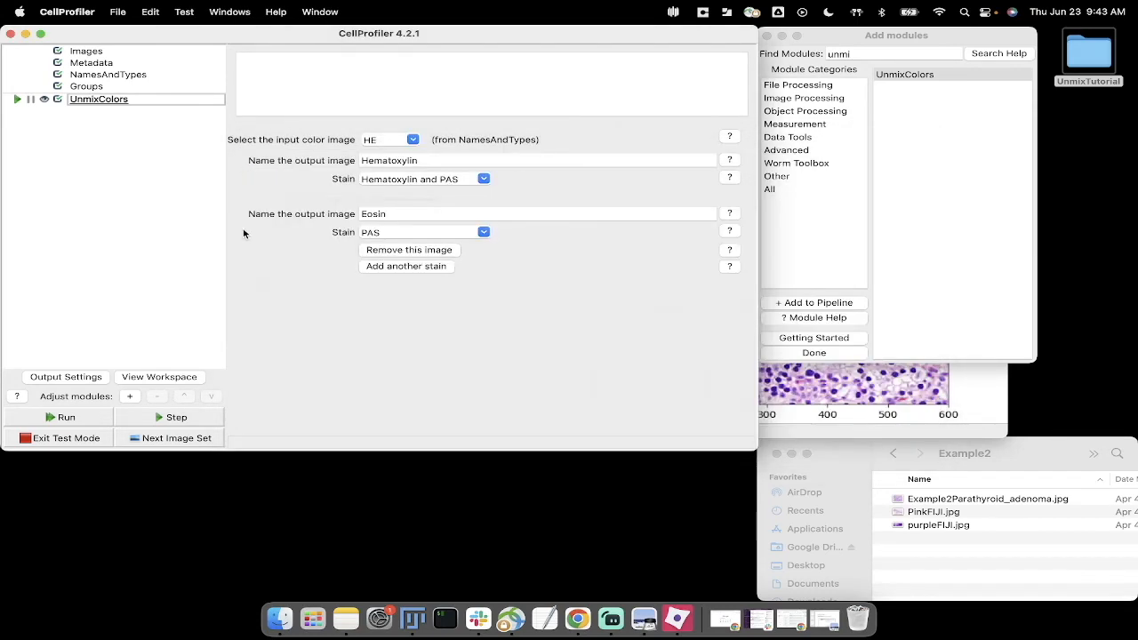
Step: Set the Hematoxylin output's stain to Custom and review its red, green and blue absorbance settings
left_click(483, 181)
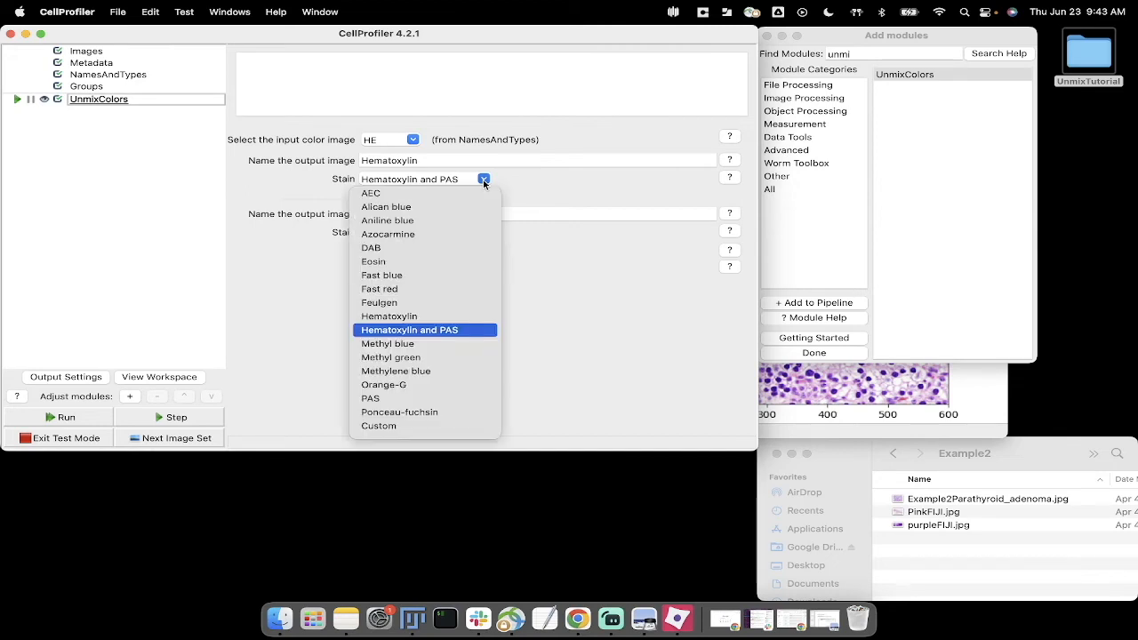
left_click(408, 426)
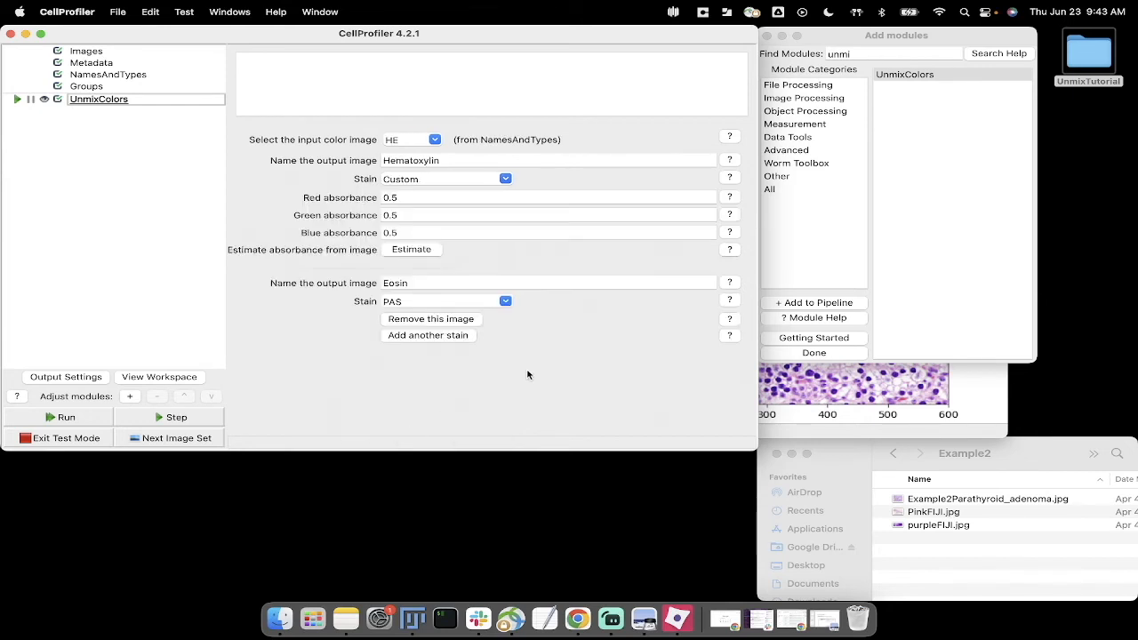
left_click(415, 196)
left_click(416, 213)
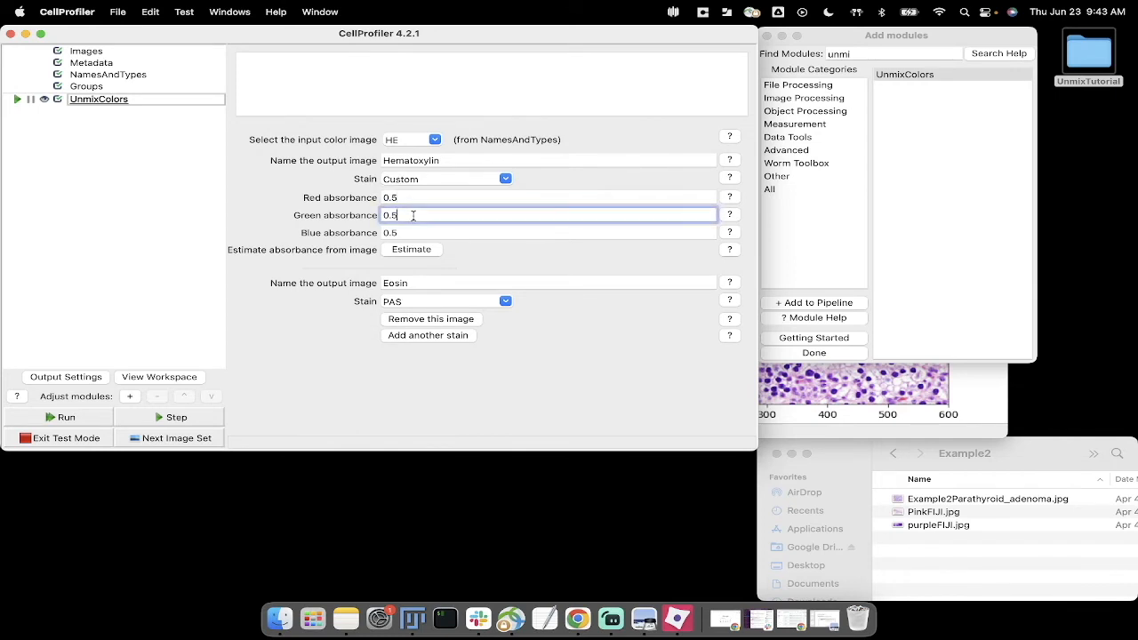
left_click(433, 233)
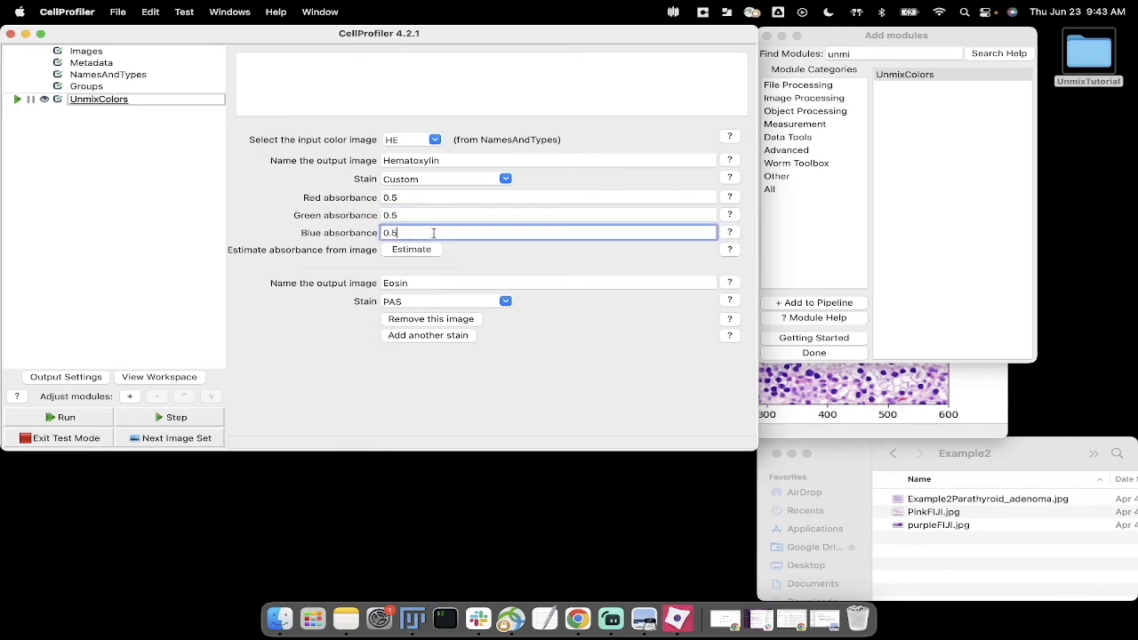
left_click(481, 260)
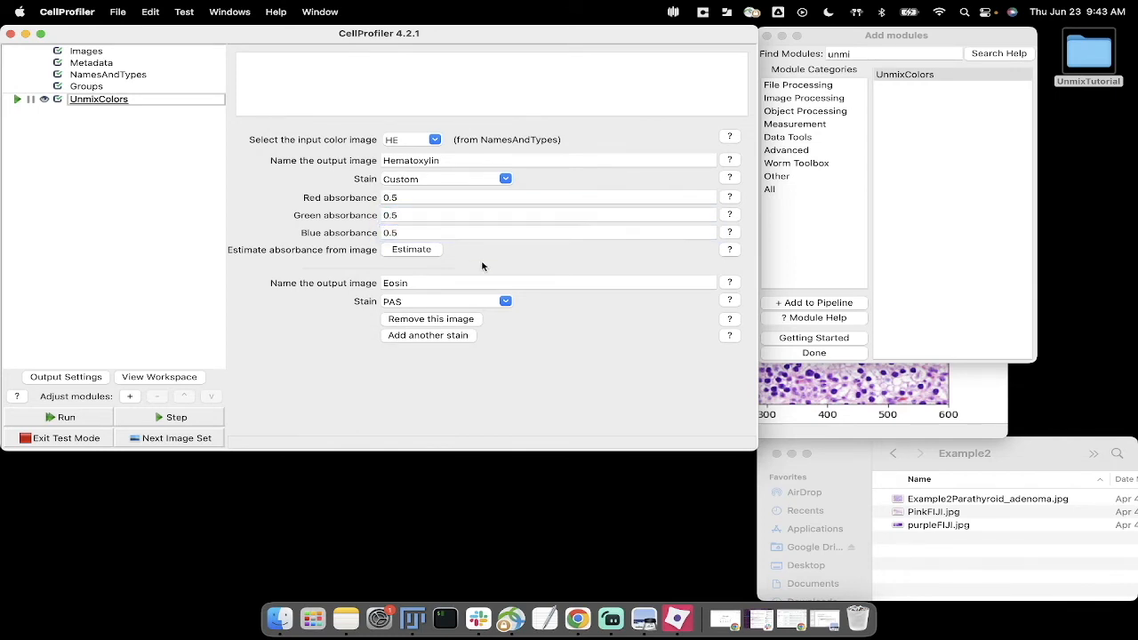
Step: Estimate the Hematoxylin output's custom absorbances from purpleFIJI.jpg in the Desktop folder UnmixTutorial/Input/Example2
left_click(433, 256)
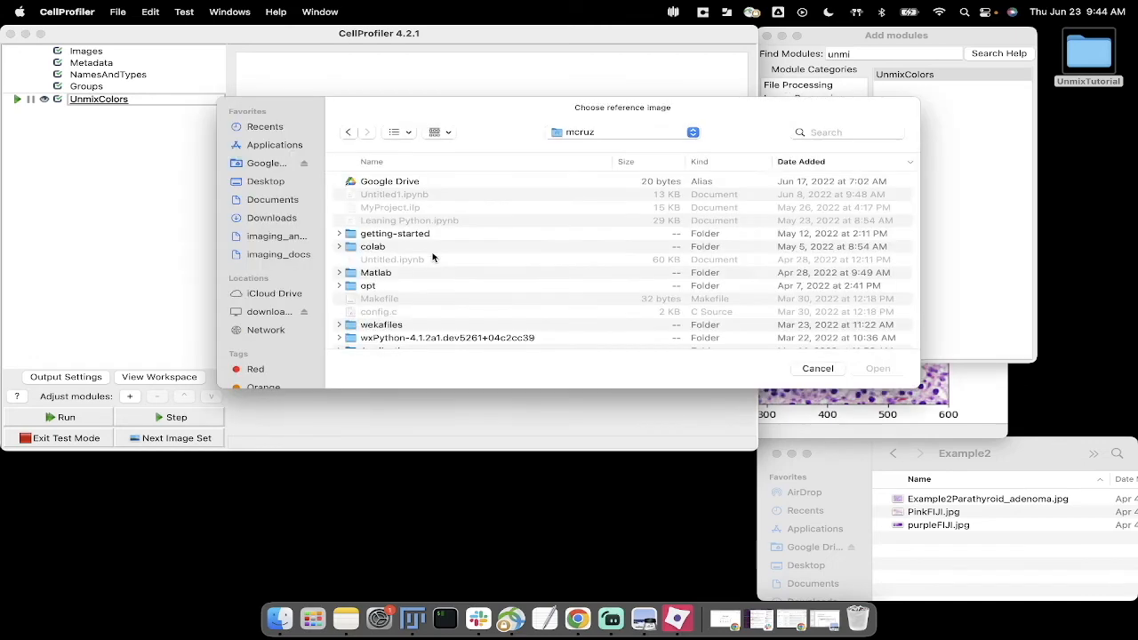
left_click(259, 183)
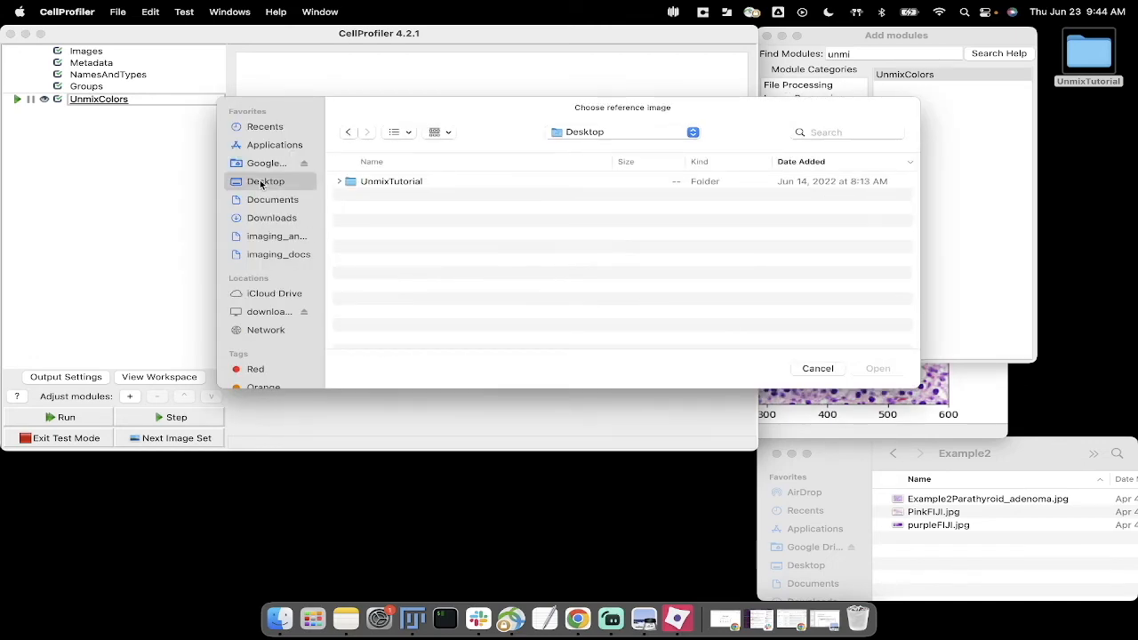
double_click(409, 185)
left_click_drag(554, 120, 427, 300)
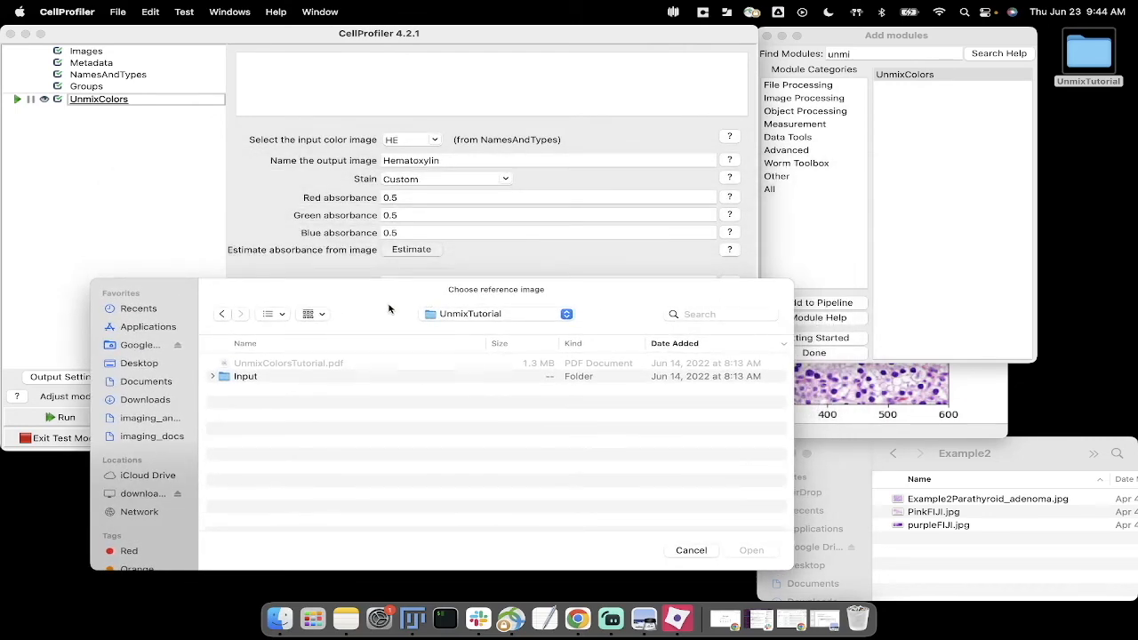
double_click(257, 380)
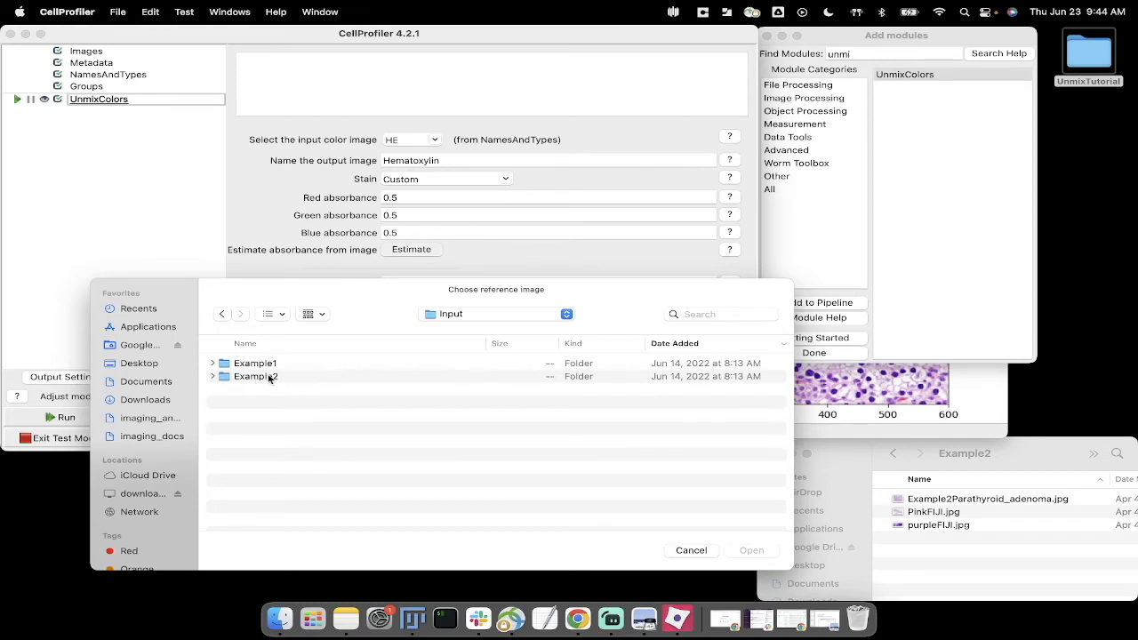
double_click(269, 378)
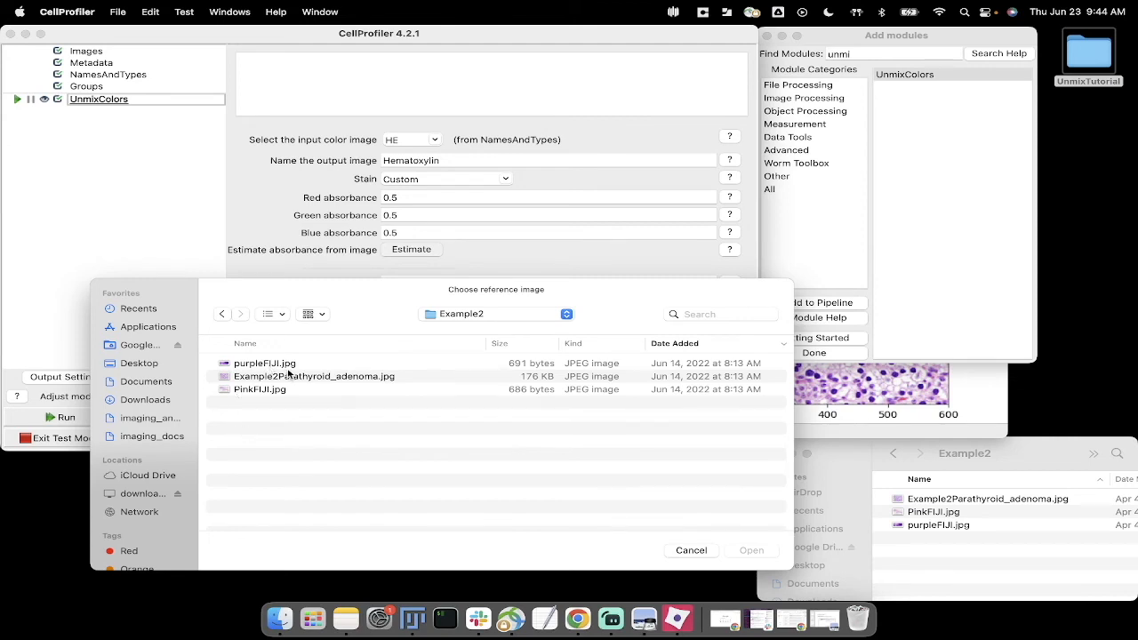
left_click(277, 366)
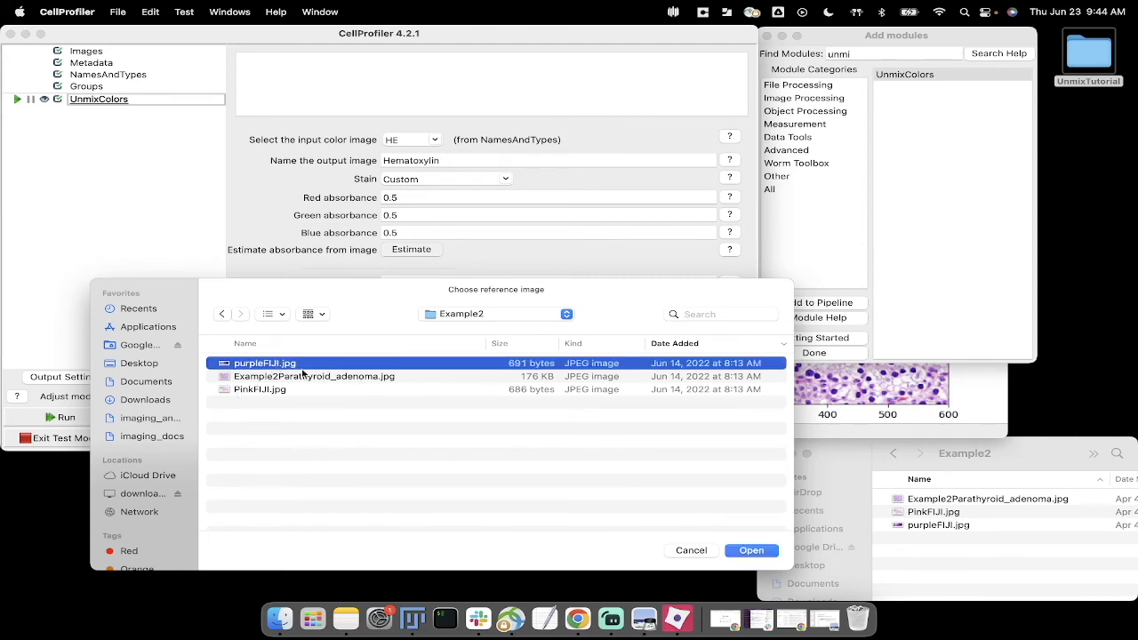
left_click(749, 551)
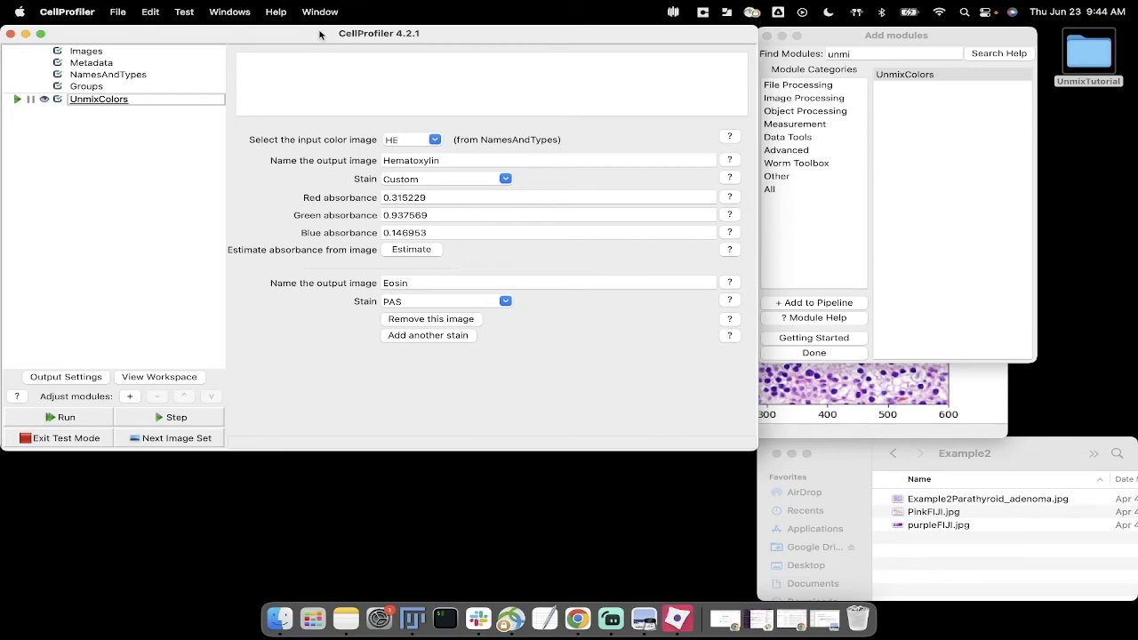
Step: Open Example2Parathyroid_adenoma.jpg from the Example2 folder in Fiji
left_click_drag(320, 34, 311, 96)
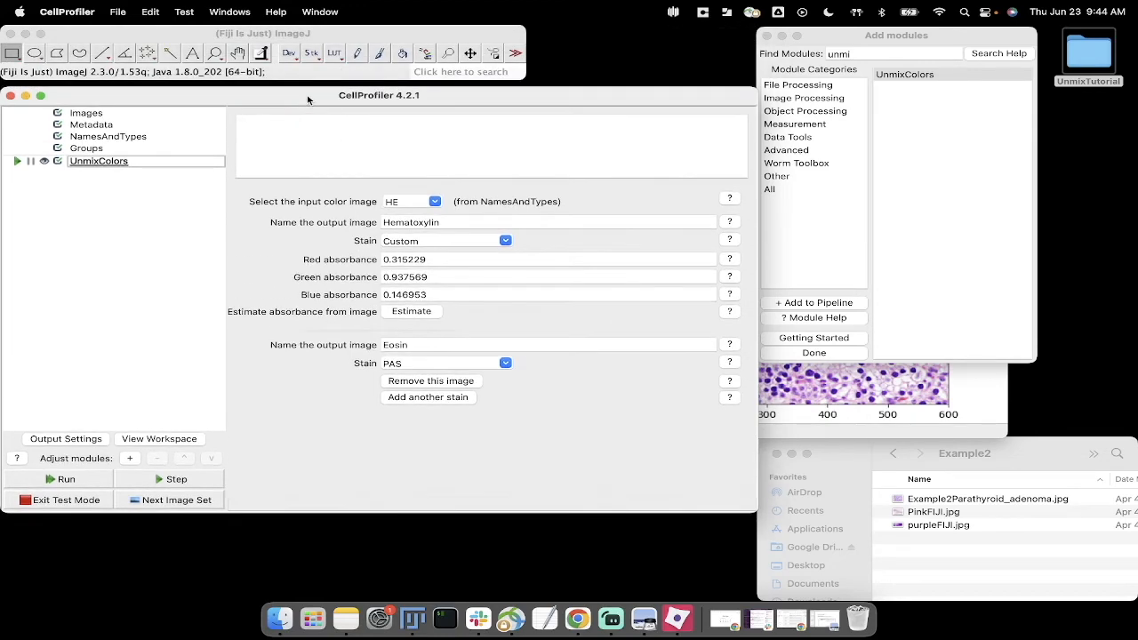
left_click(907, 534)
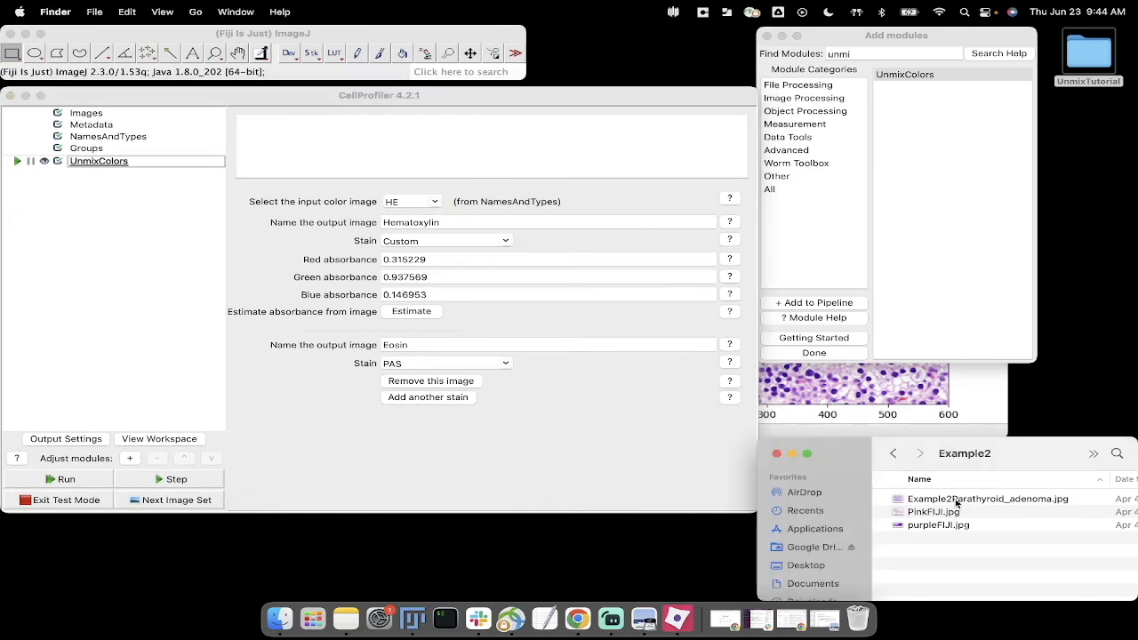
left_click(934, 501)
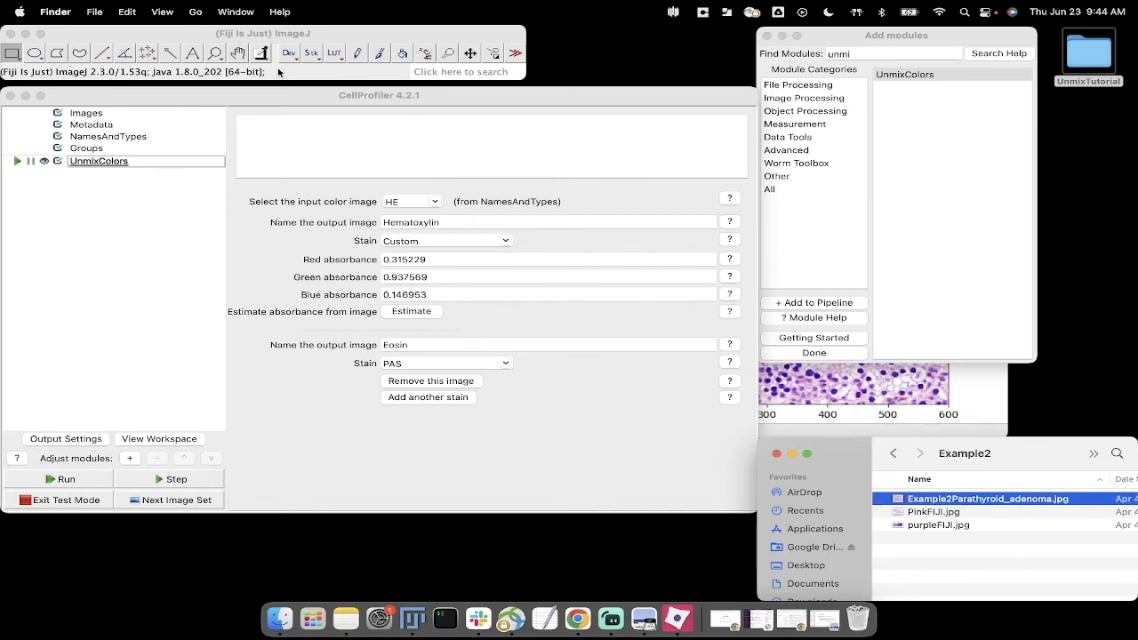
left_click_drag(943, 501, 175, 71)
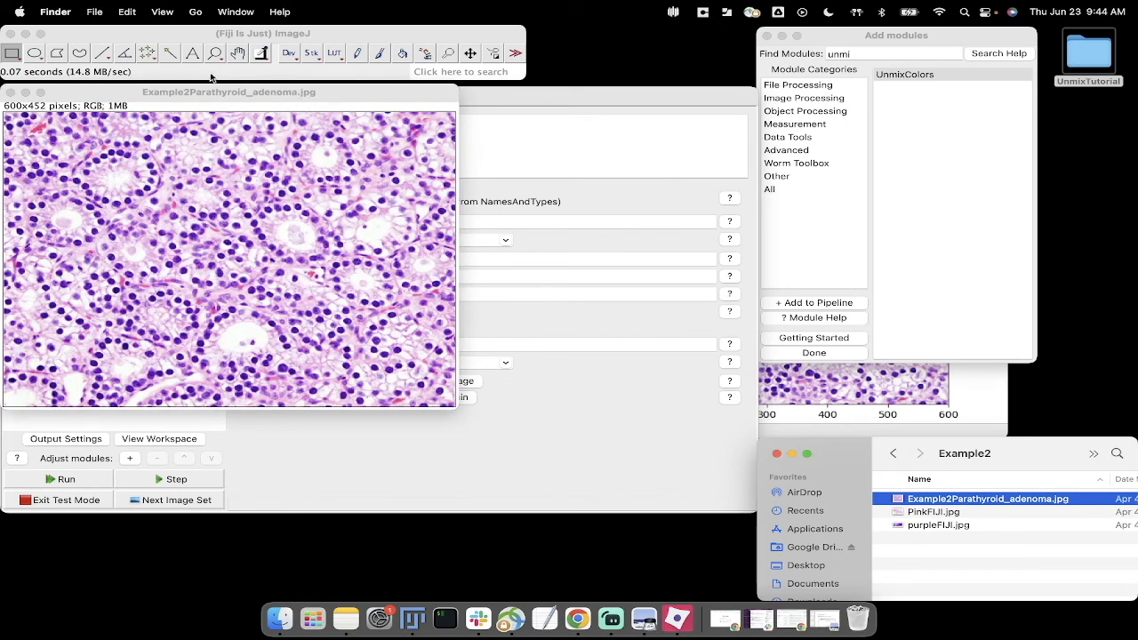
Step: Select a rectangle of about 7 x 6 pixels inside a dark purple nucleus and duplicate it as an image titled purple
left_click(216, 55)
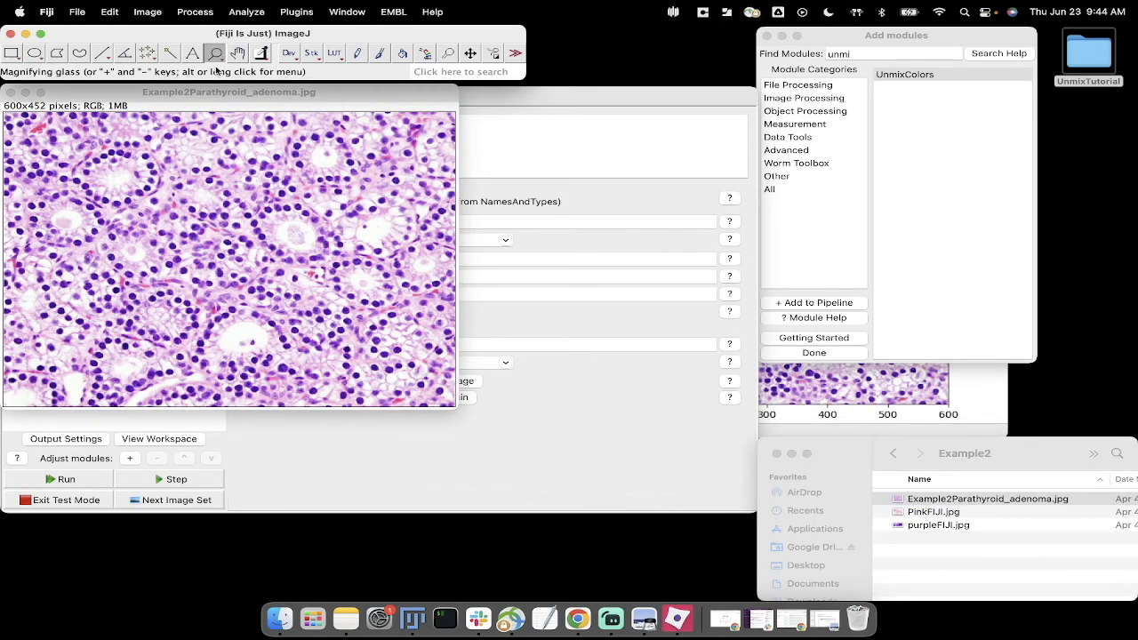
left_click(133, 189)
left_click(222, 249)
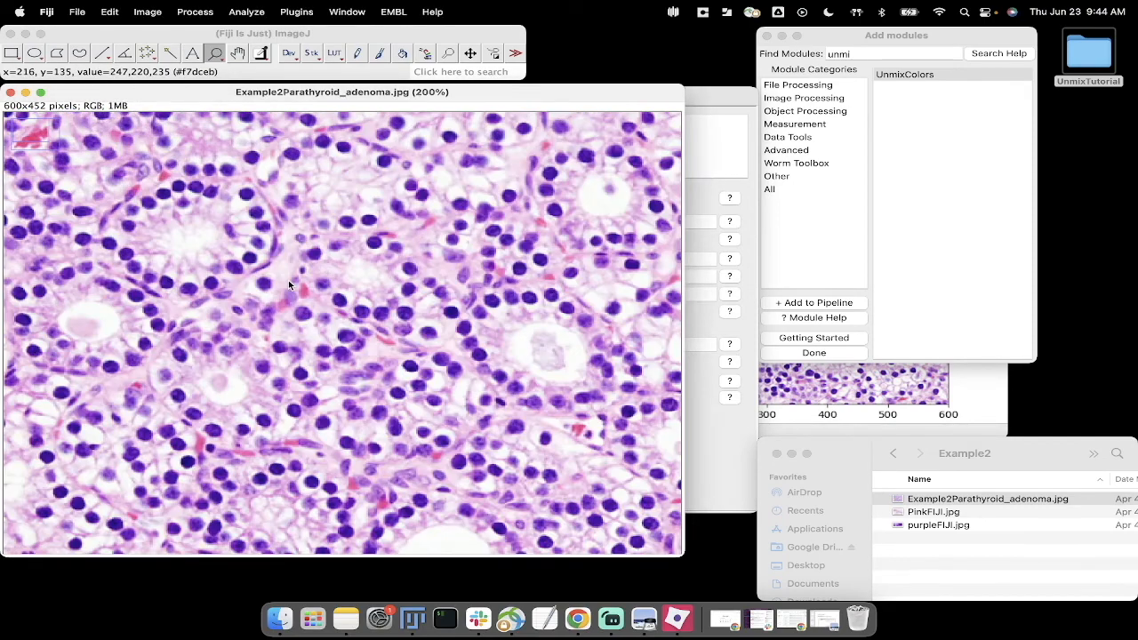
left_click(289, 284)
left_click(239, 212)
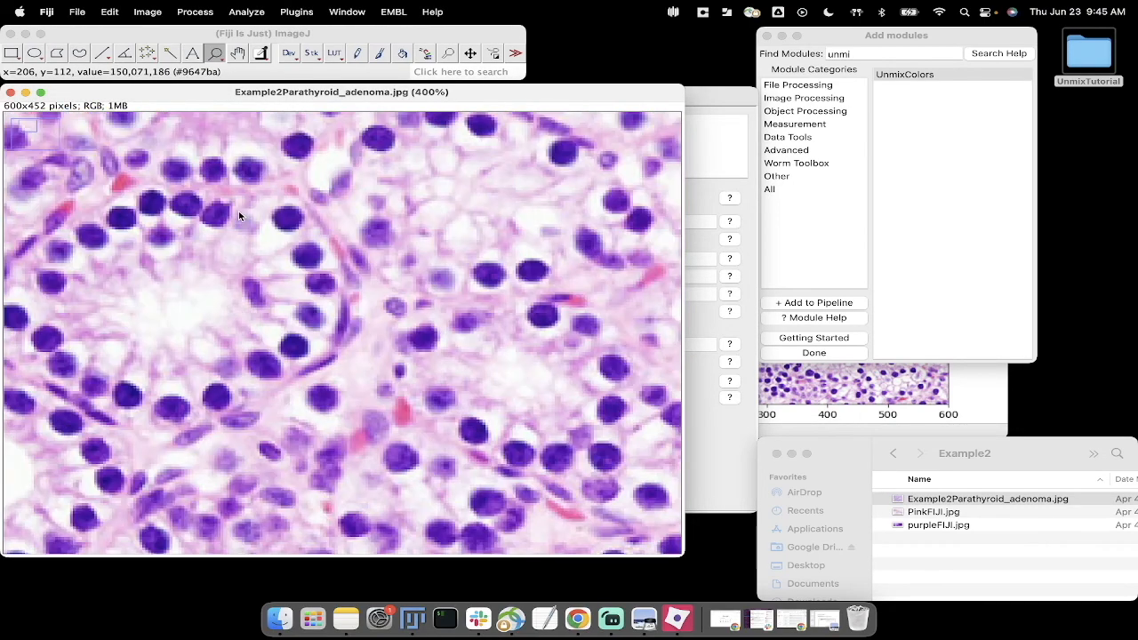
left_click(11, 53)
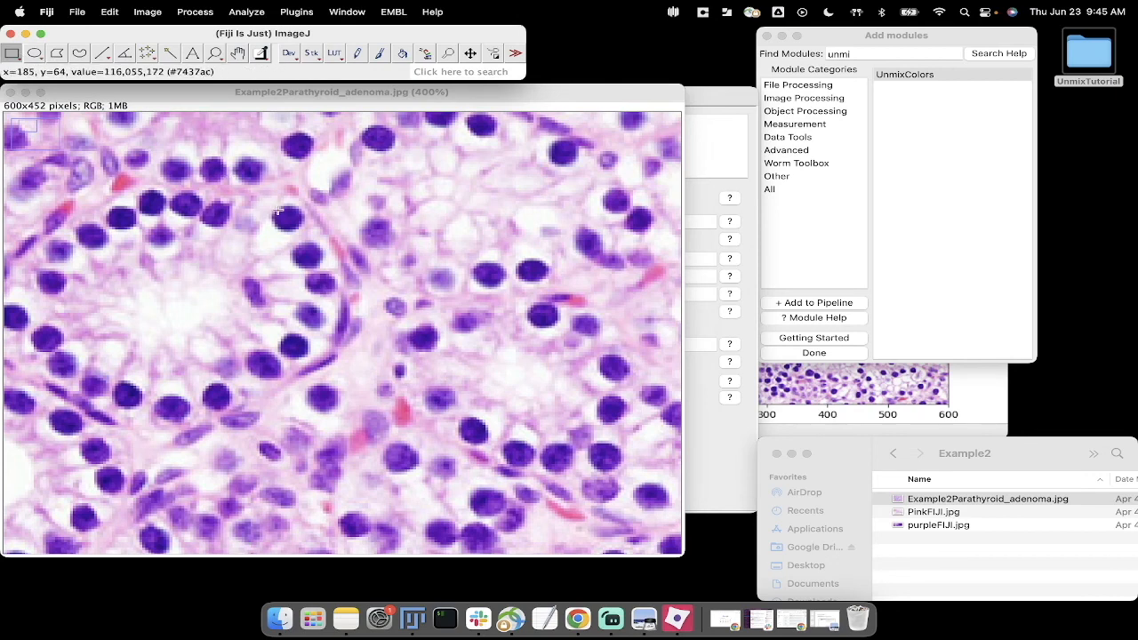
left_click(278, 211)
left_click_drag(278, 212, 299, 231)
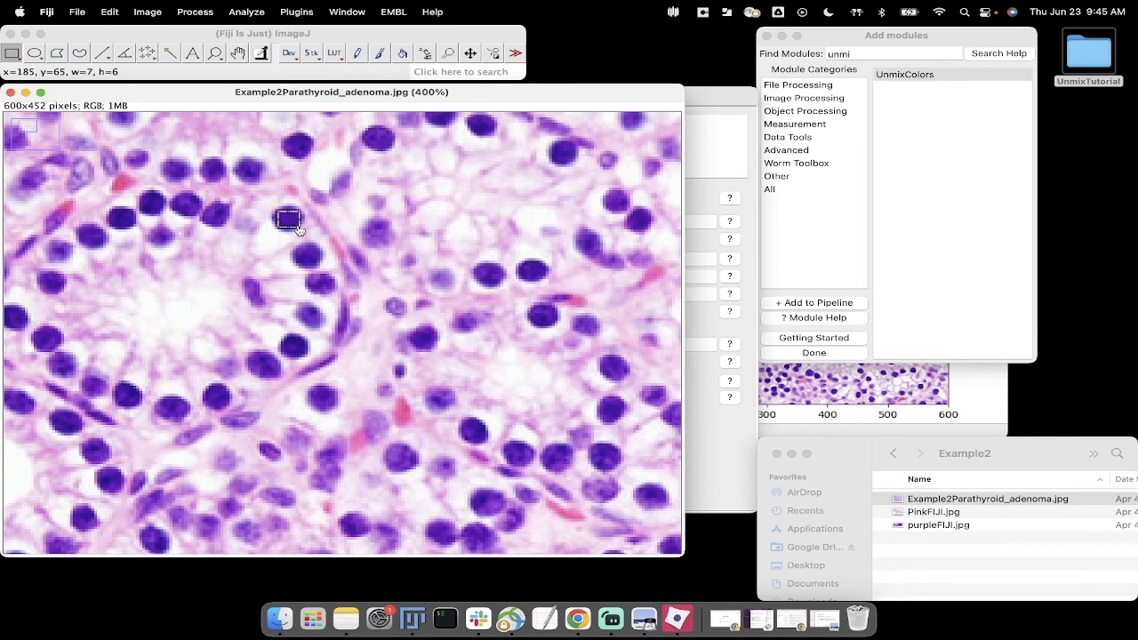
left_click(144, 13)
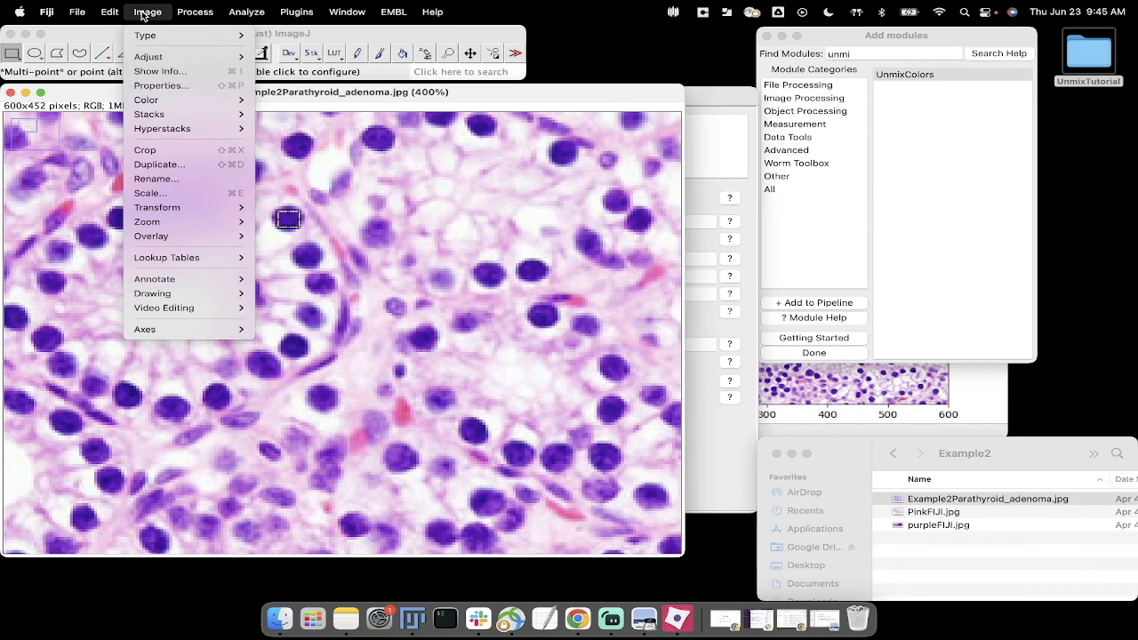
left_click(188, 164)
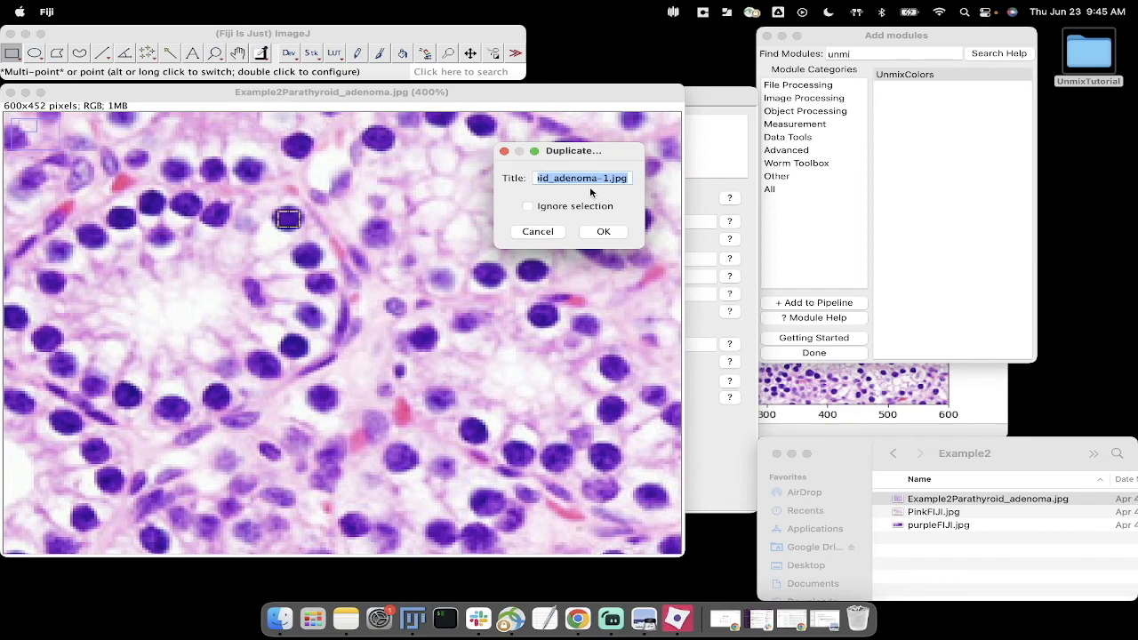
type("purple")
left_click(616, 233)
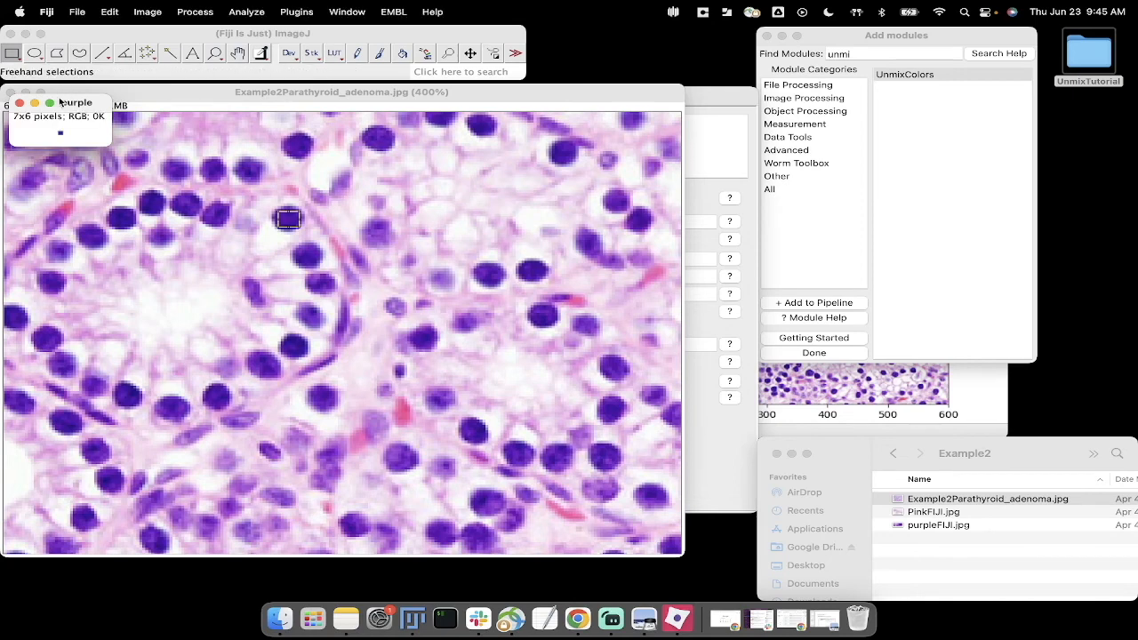
left_click_drag(69, 100, 583, 116)
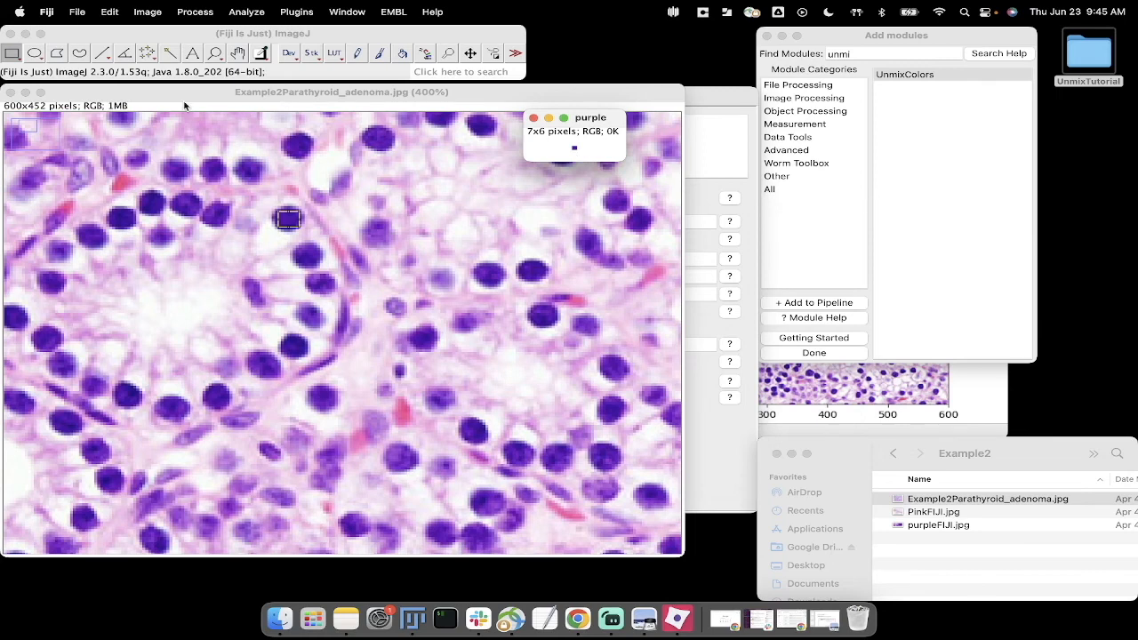
Step: Shift the selection onto a pale pink area beside the ring of nuclei and duplicate it as an image titled pink
left_click(287, 221)
left_click_drag(287, 222, 418, 186)
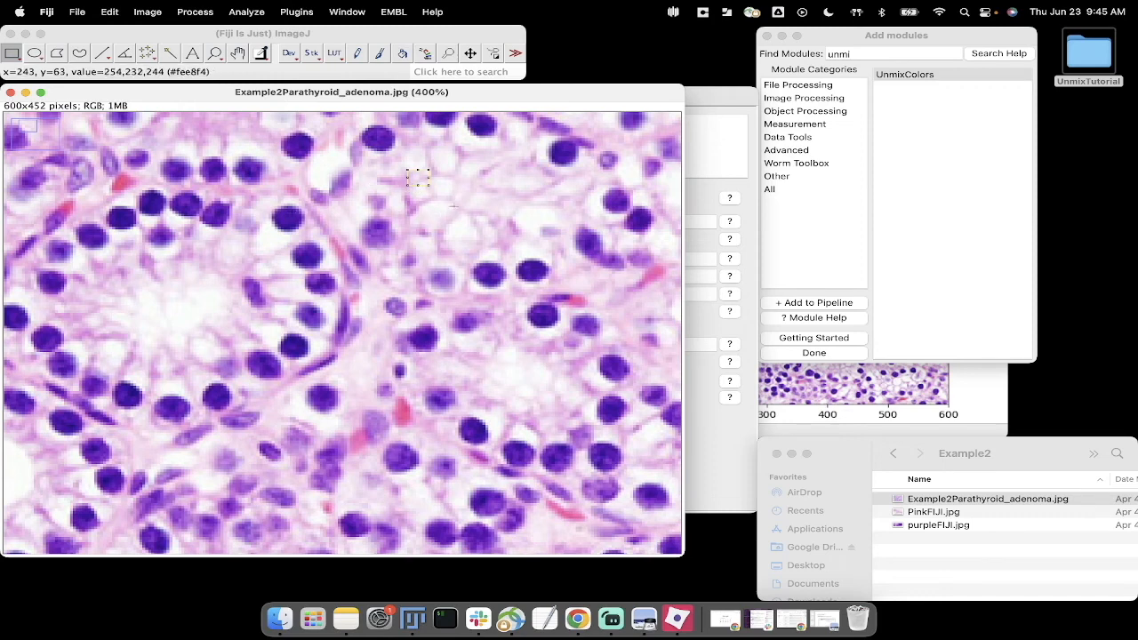
left_click_drag(418, 178, 356, 375)
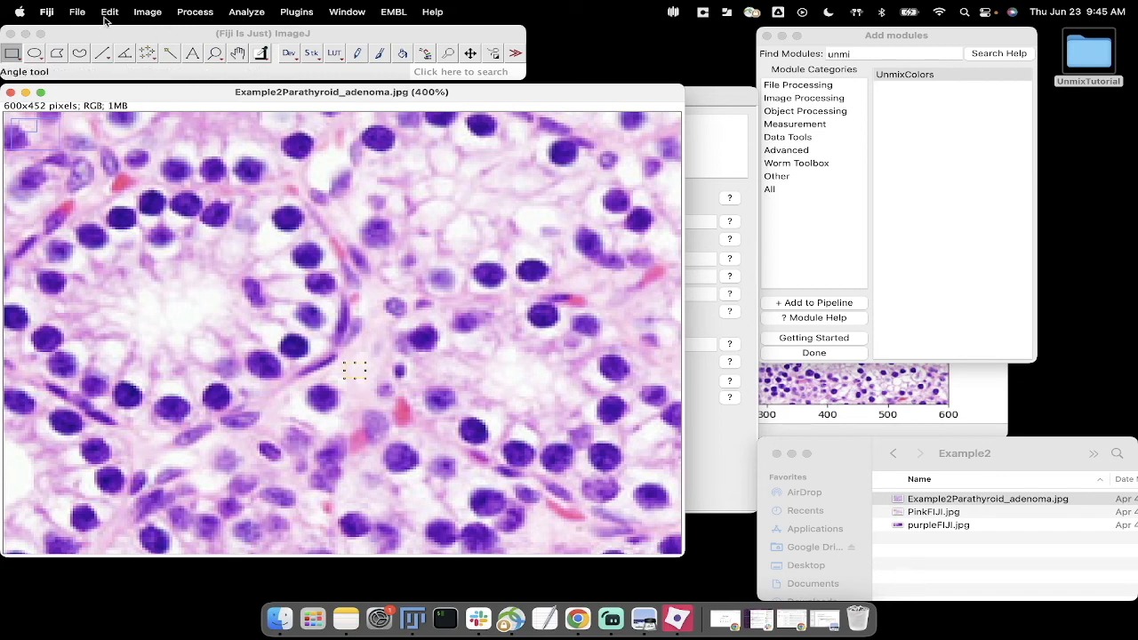
left_click(142, 13)
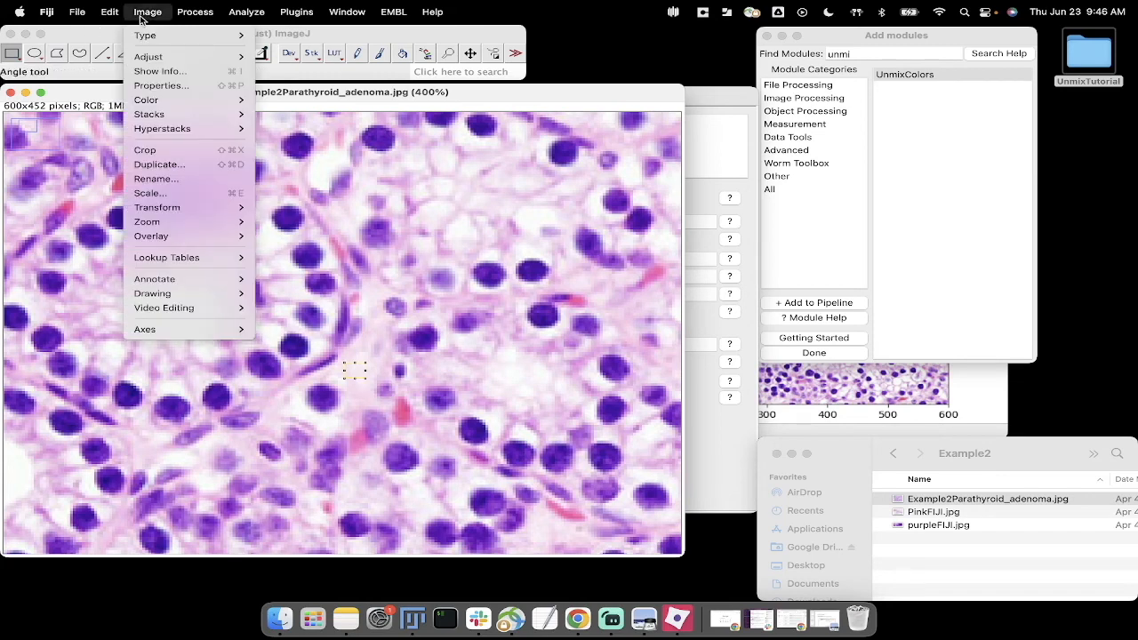
left_click(176, 165)
type("pink")
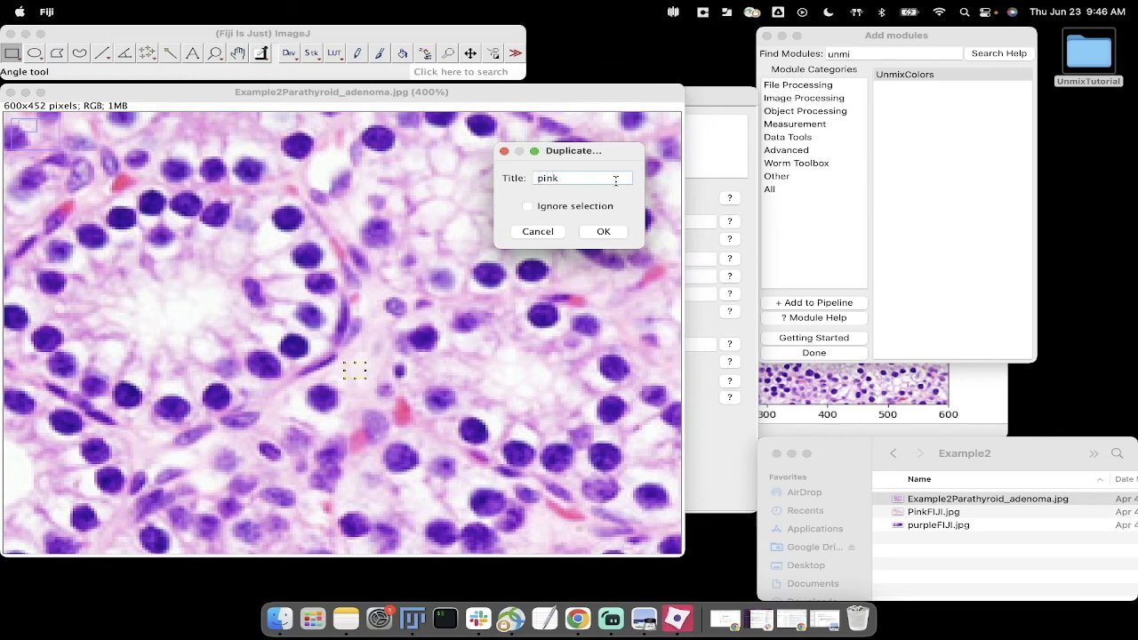
left_click(603, 231)
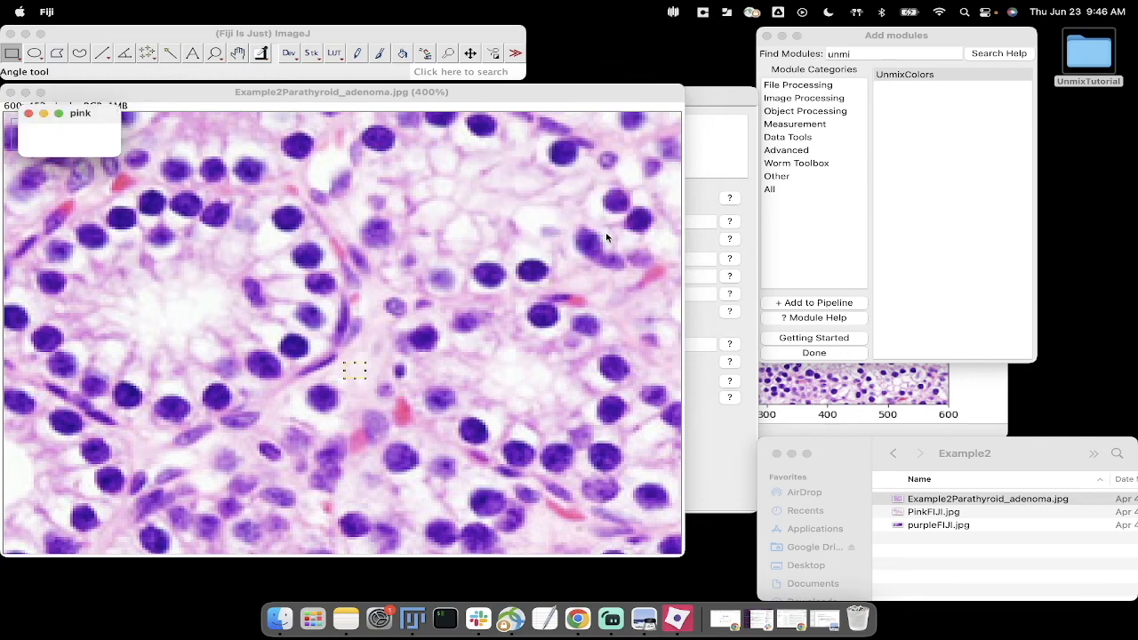
left_click_drag(86, 118, 458, 201)
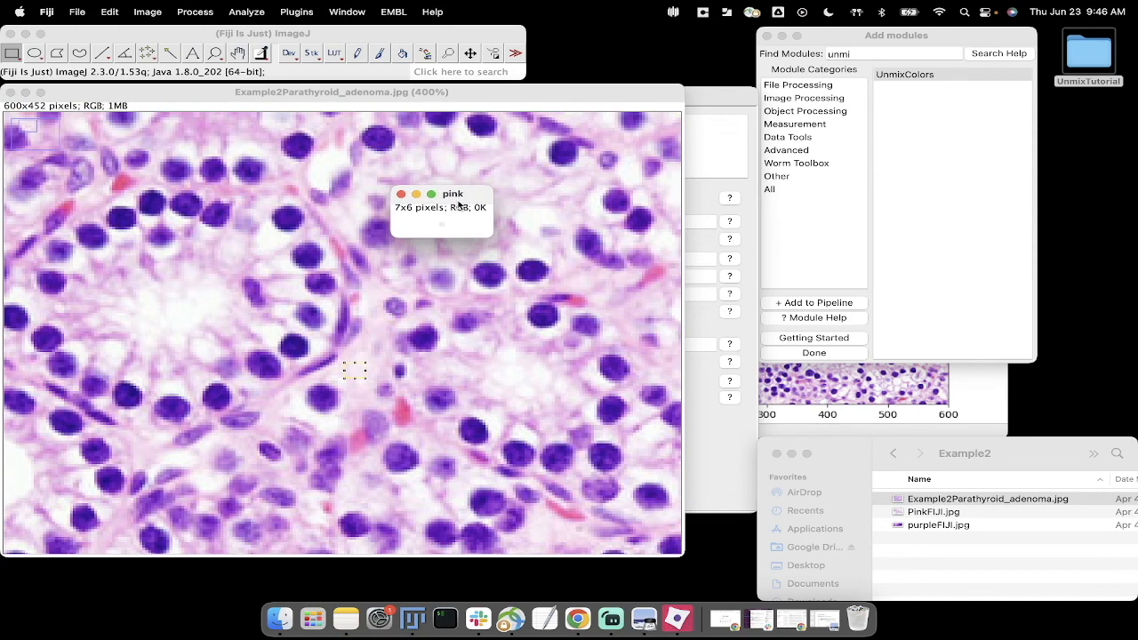
Step: Start saving the purple crop as purple.tif in the Example2 folder, and cancel without saving
key("ctrl+Up")
left_click(574, 97)
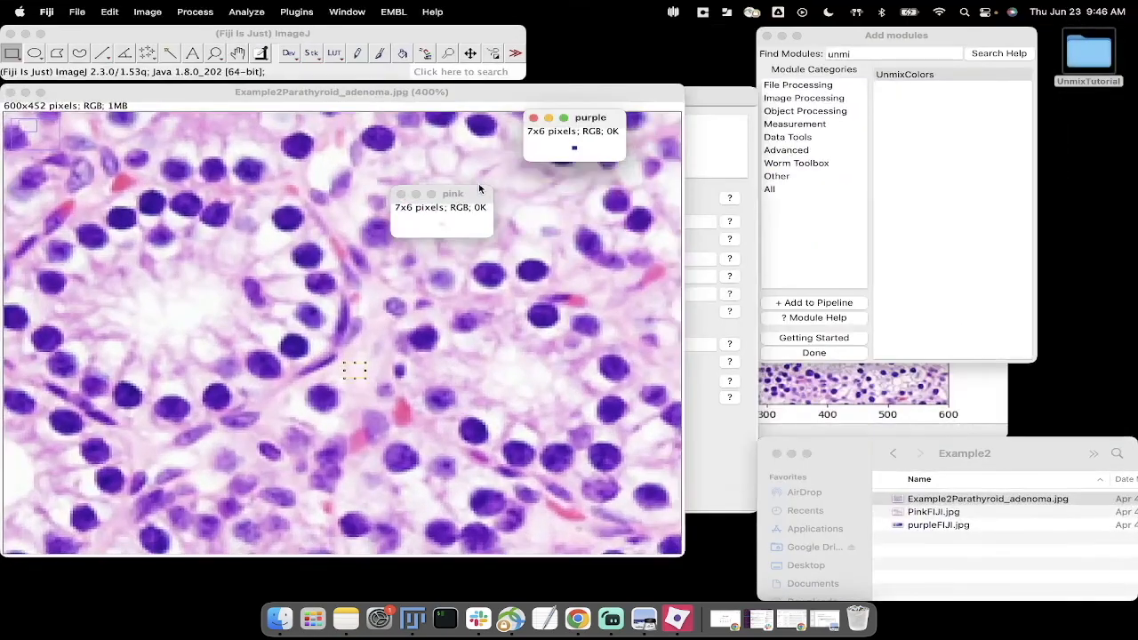
left_click(459, 192)
left_click(582, 117)
left_click(77, 11)
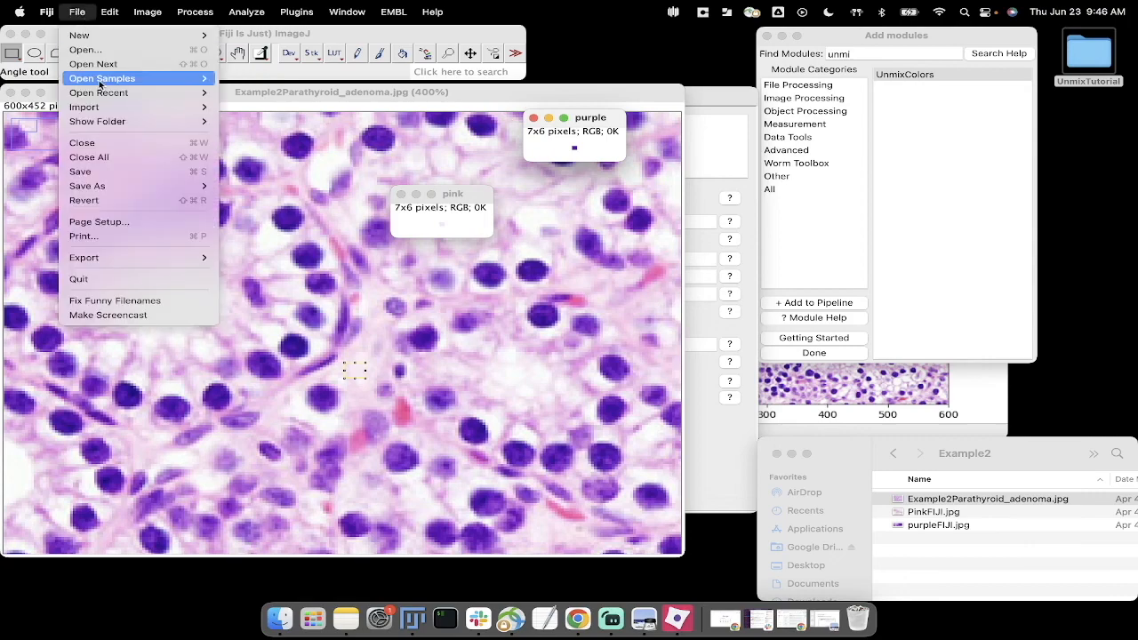
left_click(127, 171)
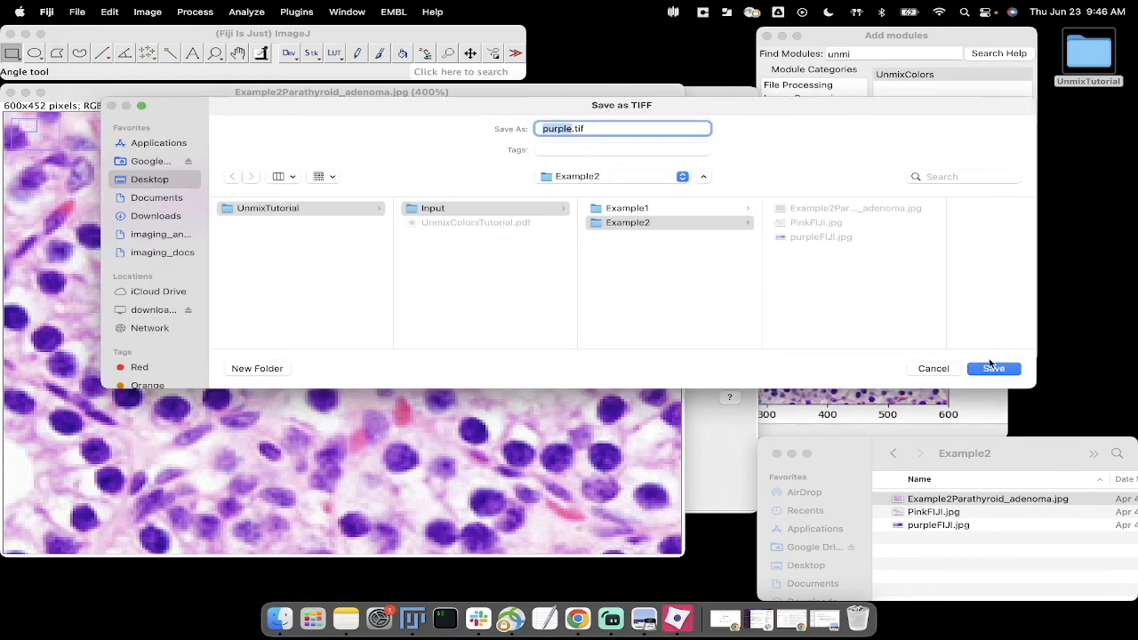
left_click(947, 371)
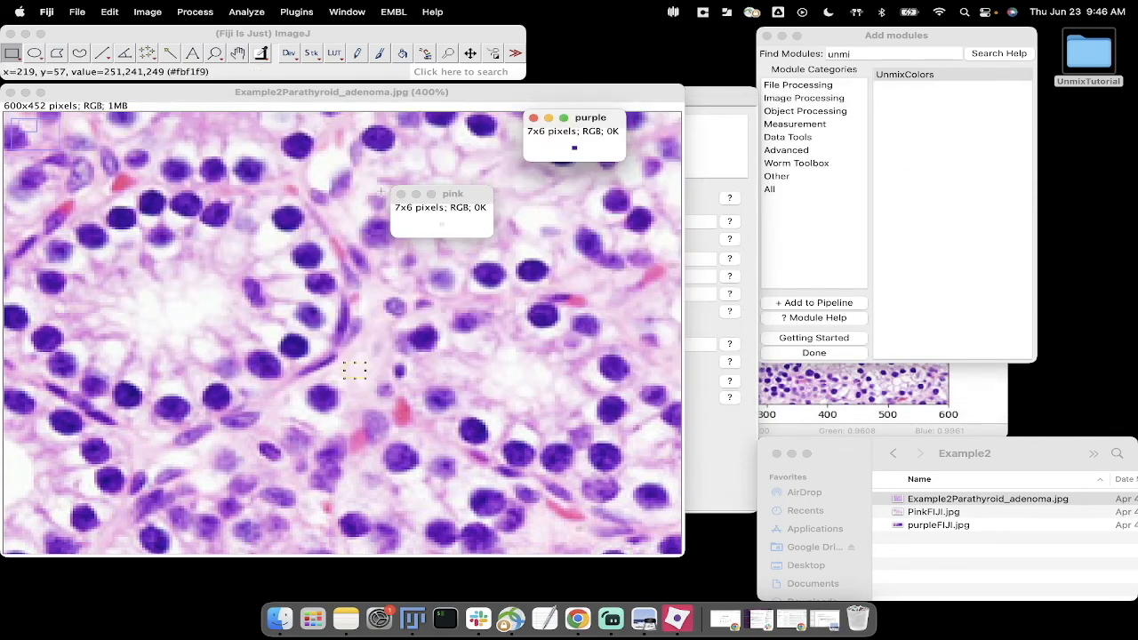
Step: Close the pink and purple crops and the source adenoma image in Fiji
left_click(401, 198)
left_click(533, 117)
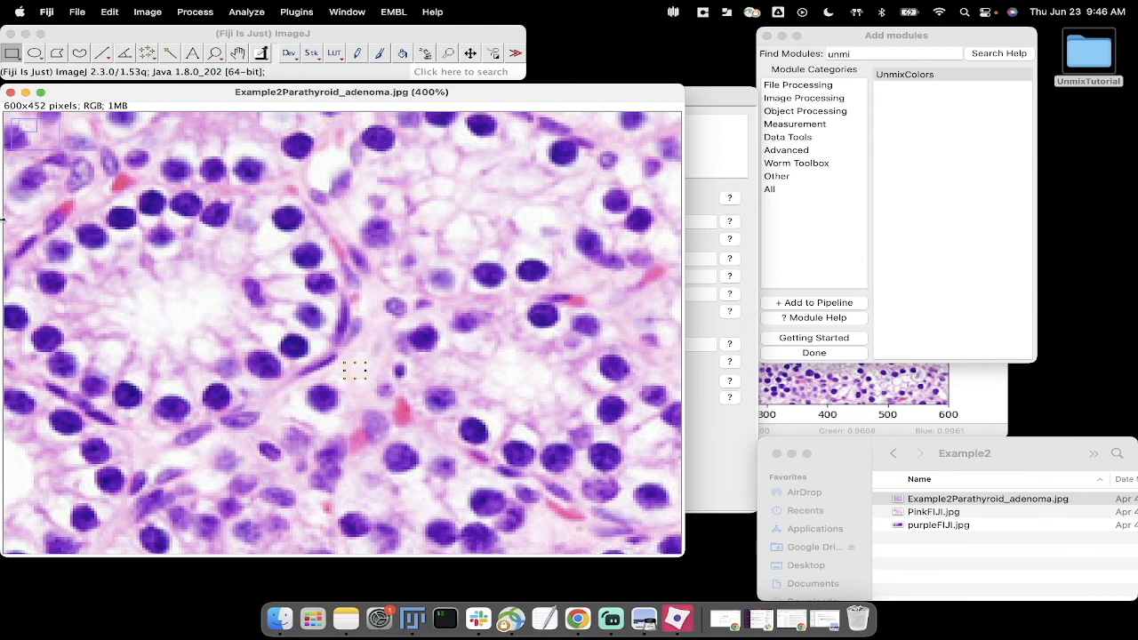
left_click(10, 92)
Step: Back in CellProfiler, rename the Eosin output image to Pink and set its stain to Custom
left_click(367, 353)
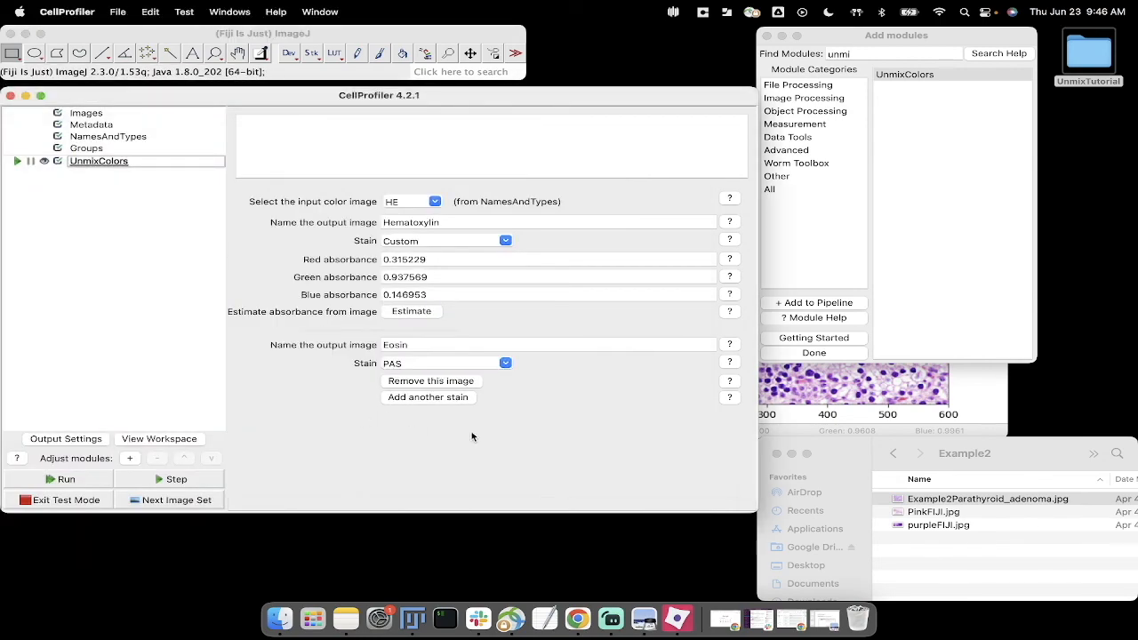
left_click_drag(441, 344, 351, 348)
type("Pink")
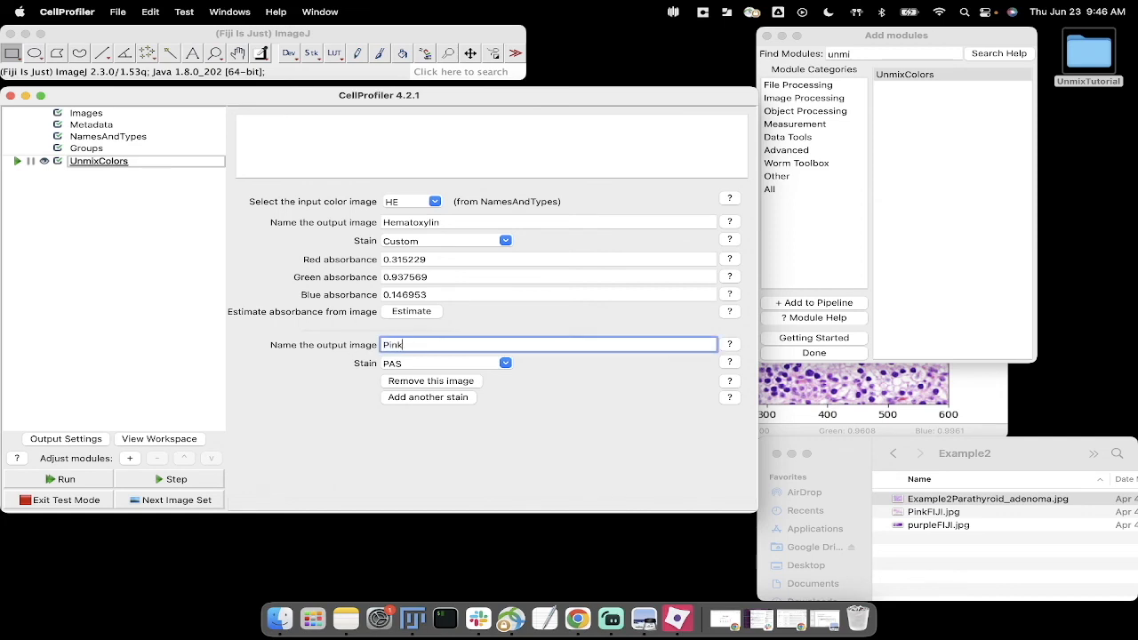
left_click(504, 364)
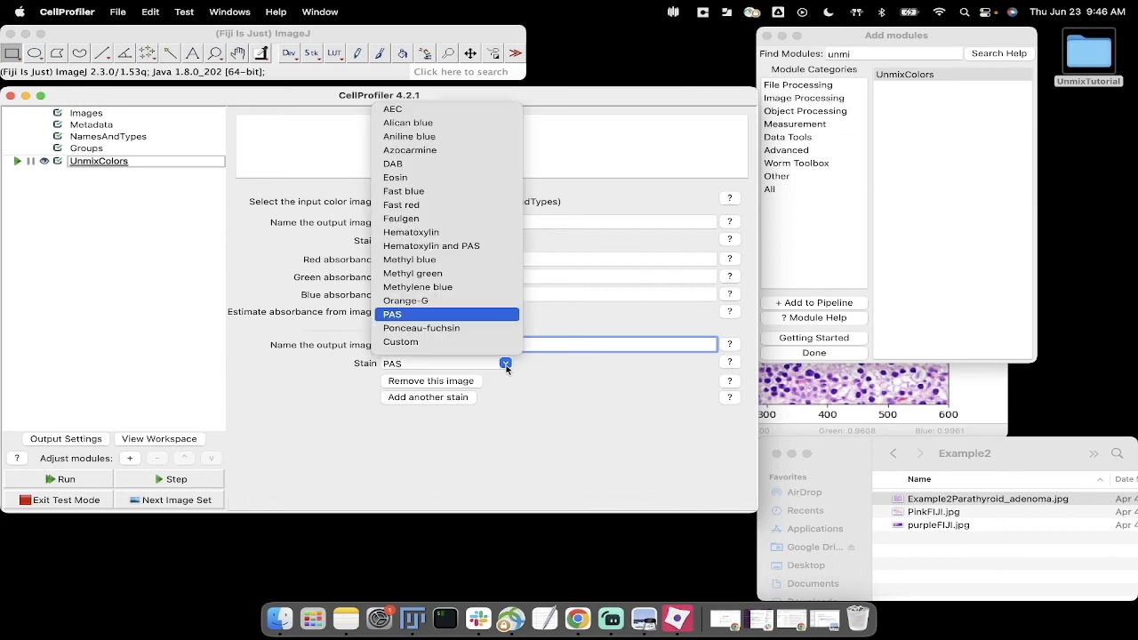
left_click(458, 342)
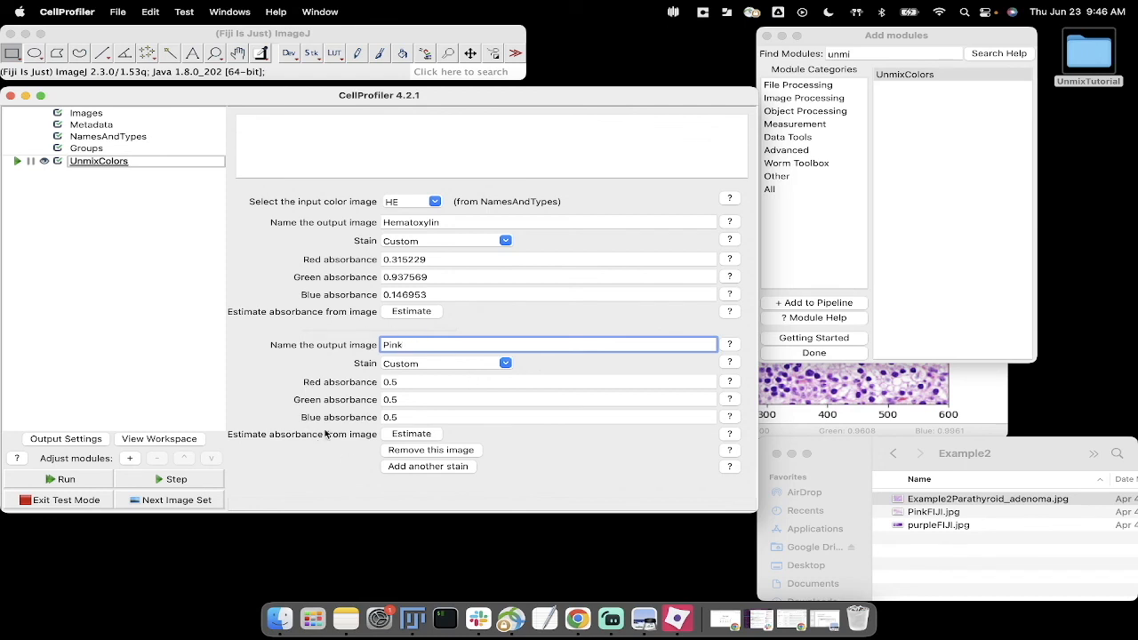
Step: Estimate the Pink output's custom absorbances from PinkFIJI.jpg in the Desktop folder UnmixTutorial/Input/Example2
left_click(422, 435)
left_click(275, 184)
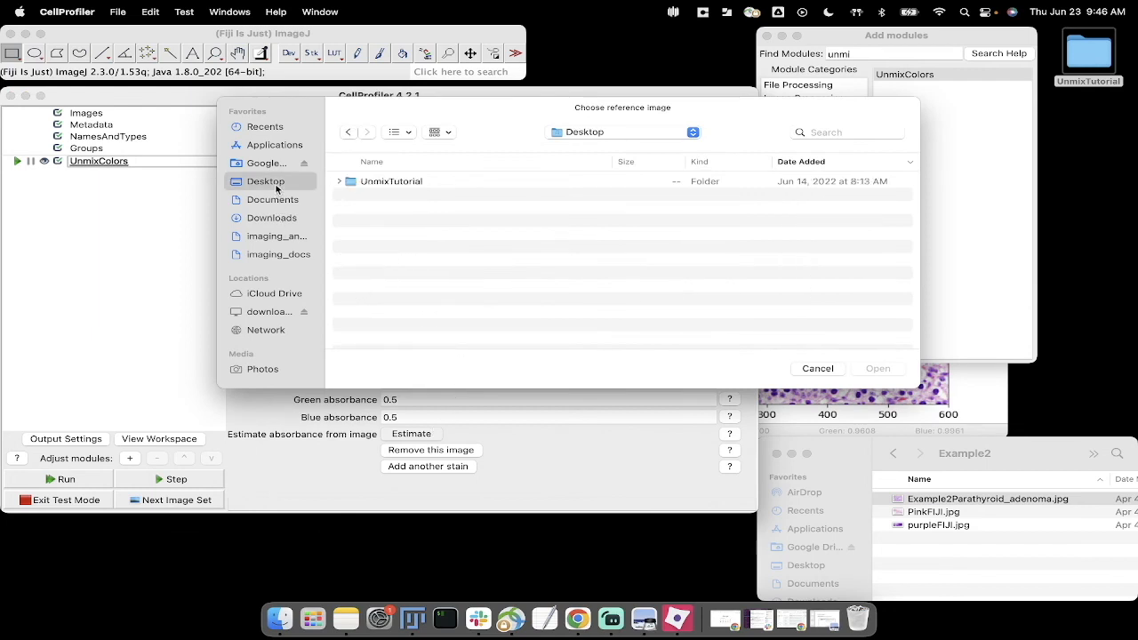
double_click(408, 182)
double_click(374, 196)
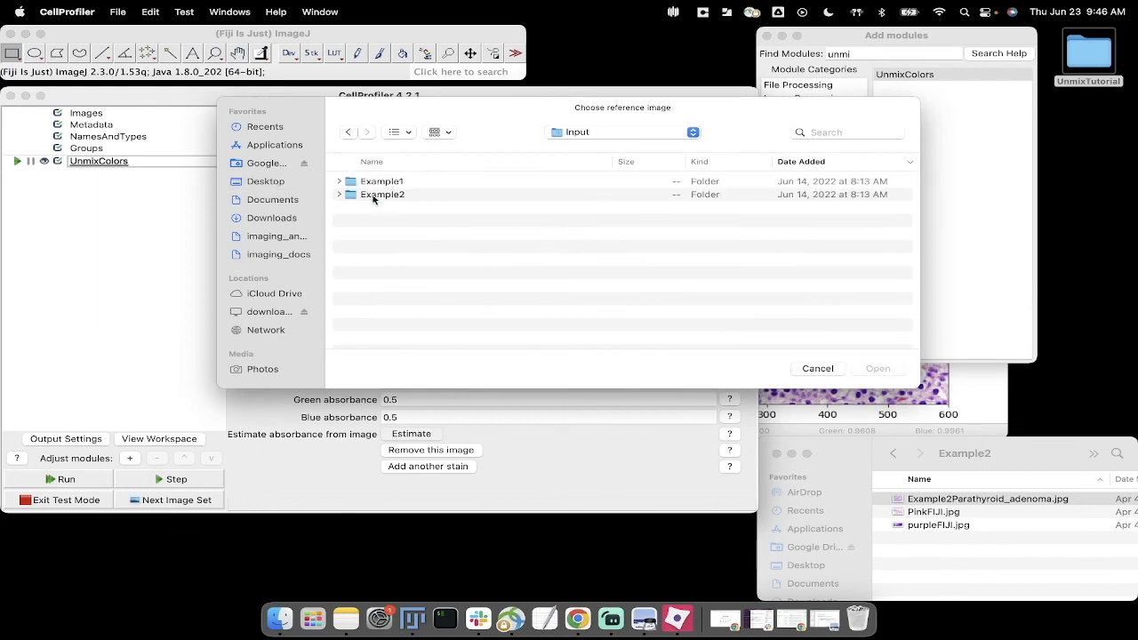
double_click(401, 197)
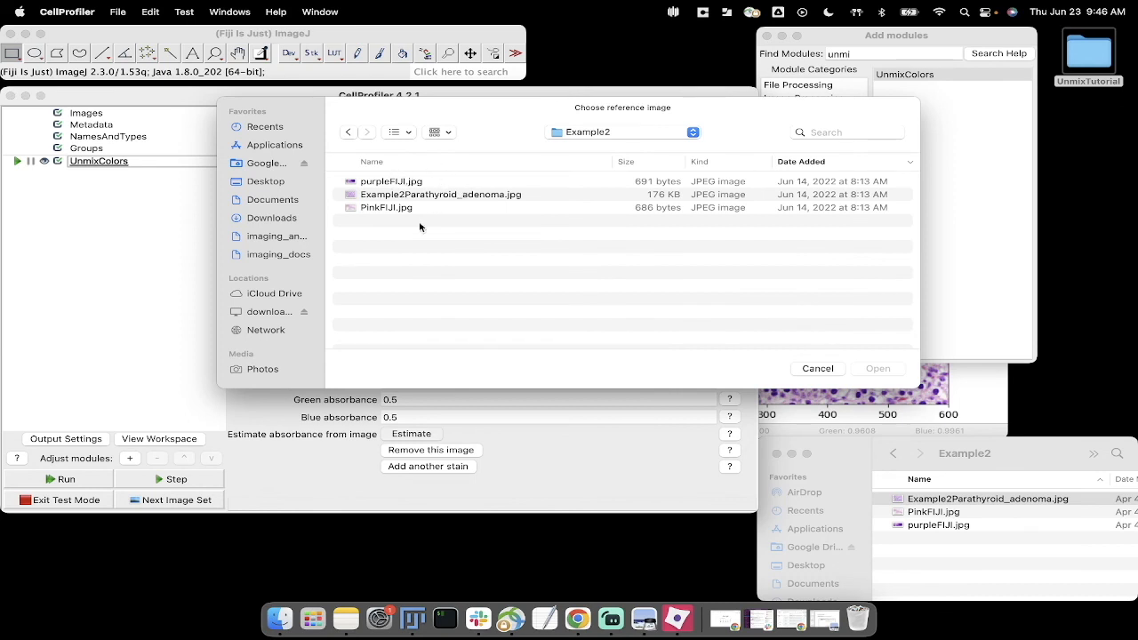
left_click(390, 208)
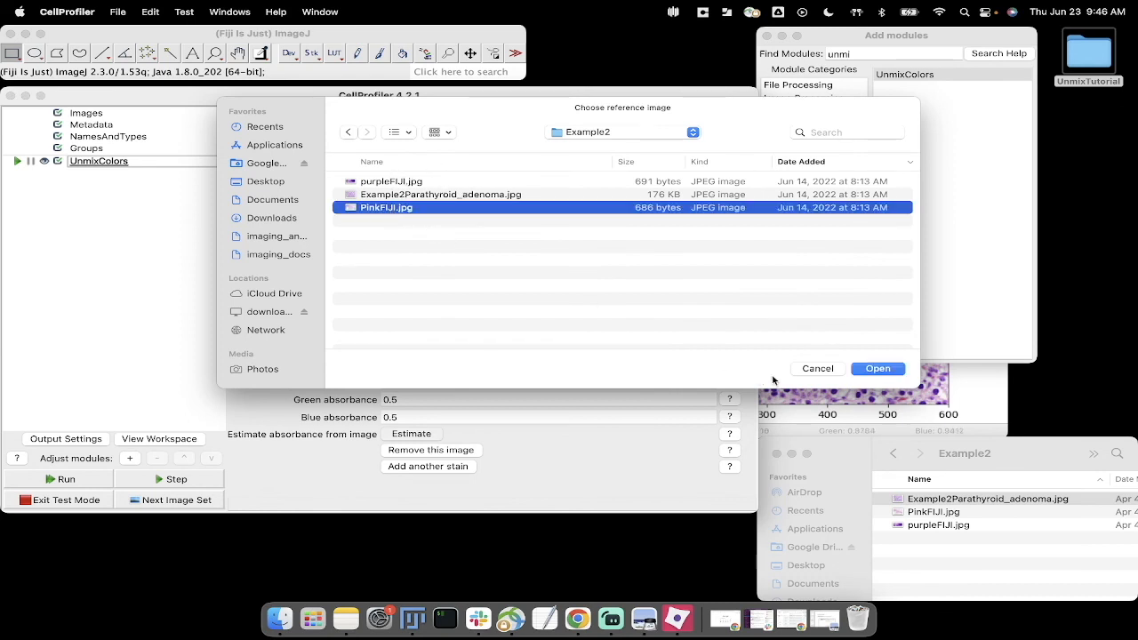
left_click(894, 373)
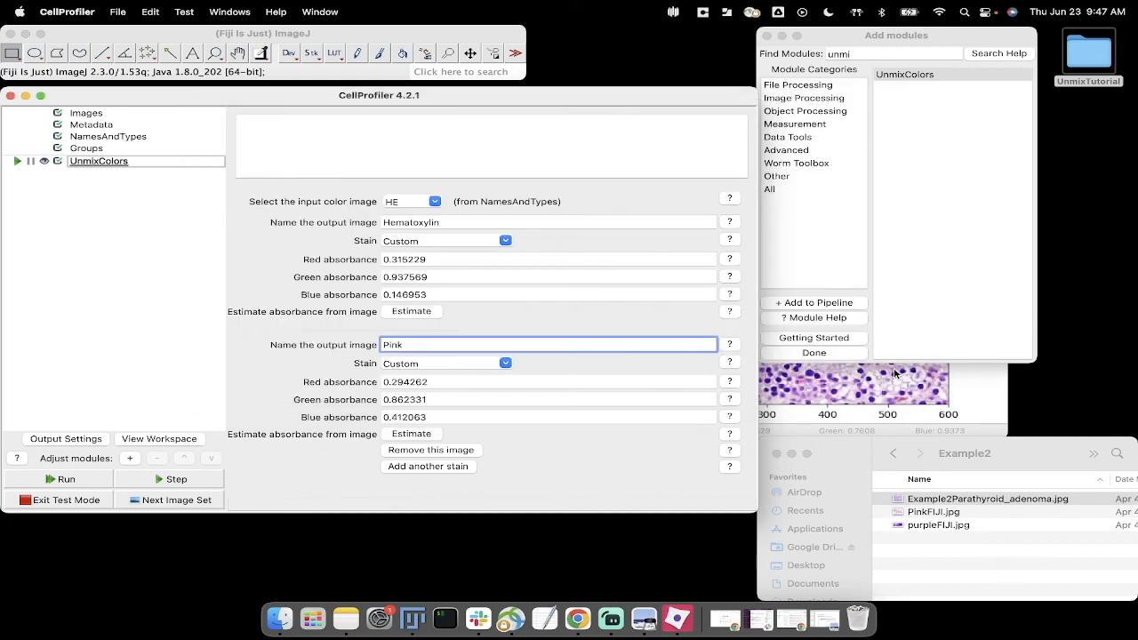
left_click(540, 473)
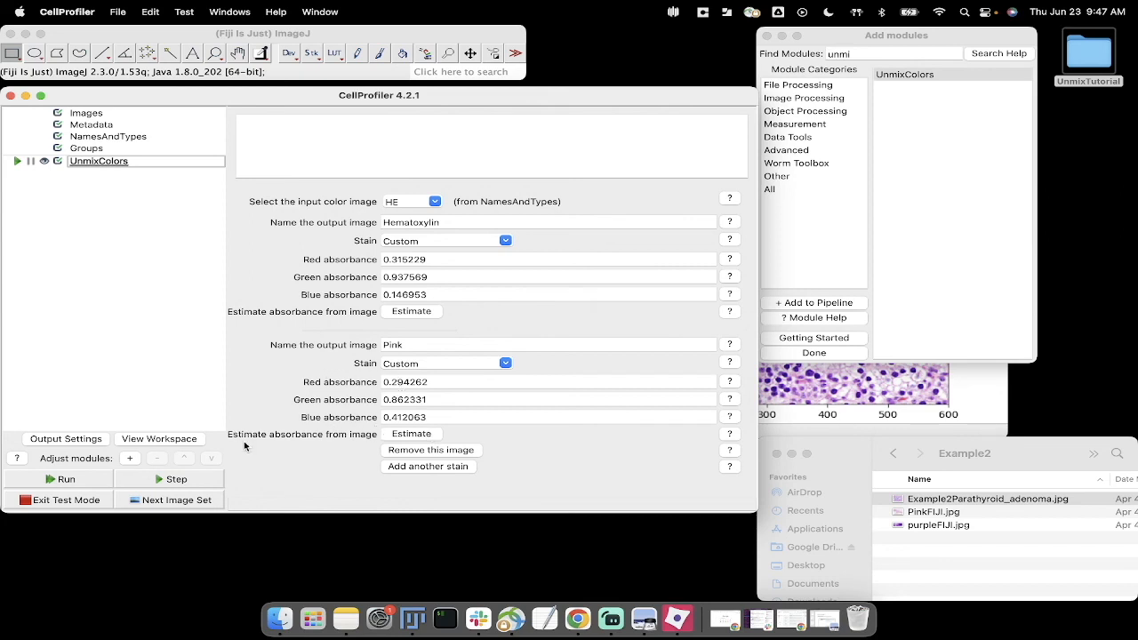
Step: Run UnmixColors on the current image set, enlarge the results window, and inspect the ring of nuclei up close
left_click(201, 482)
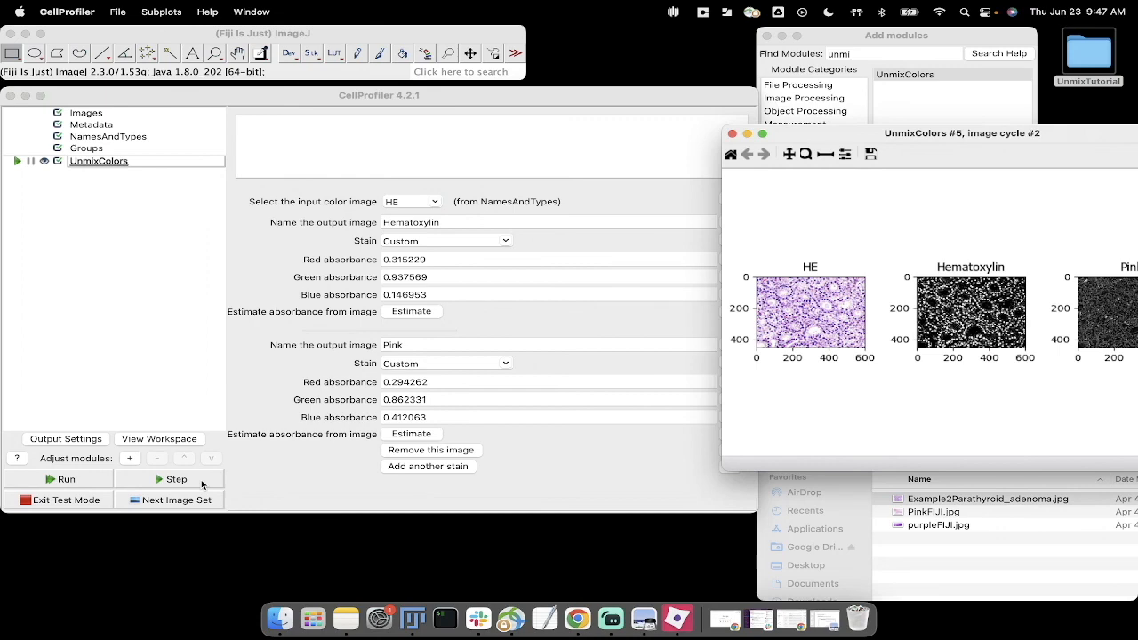
left_click_drag(972, 137, 456, 99)
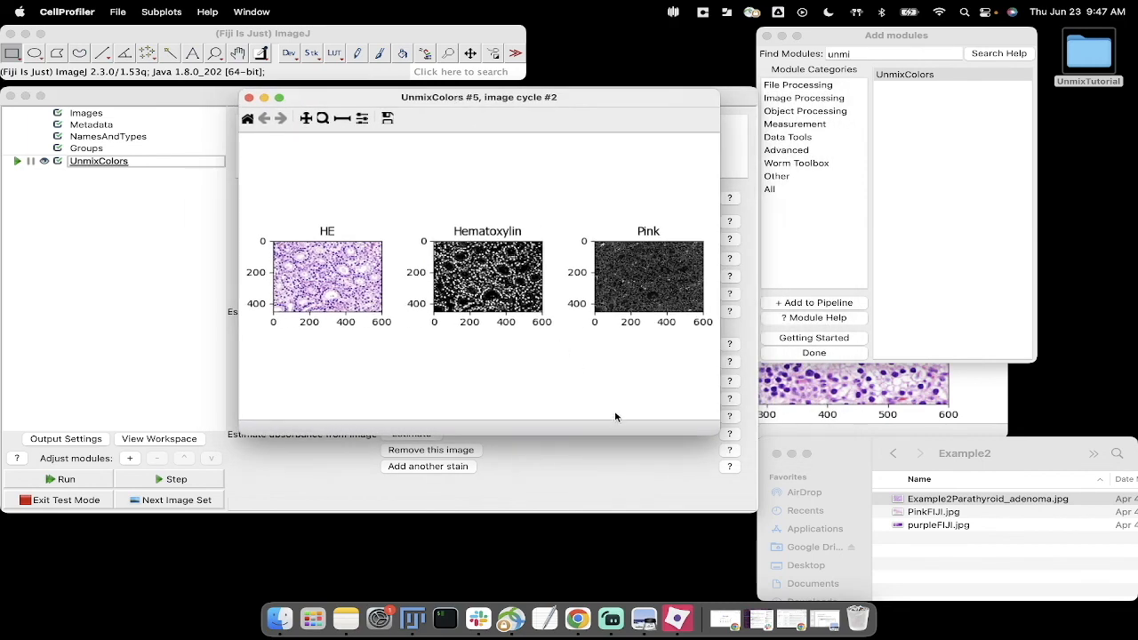
left_click_drag(711, 430, 1022, 468)
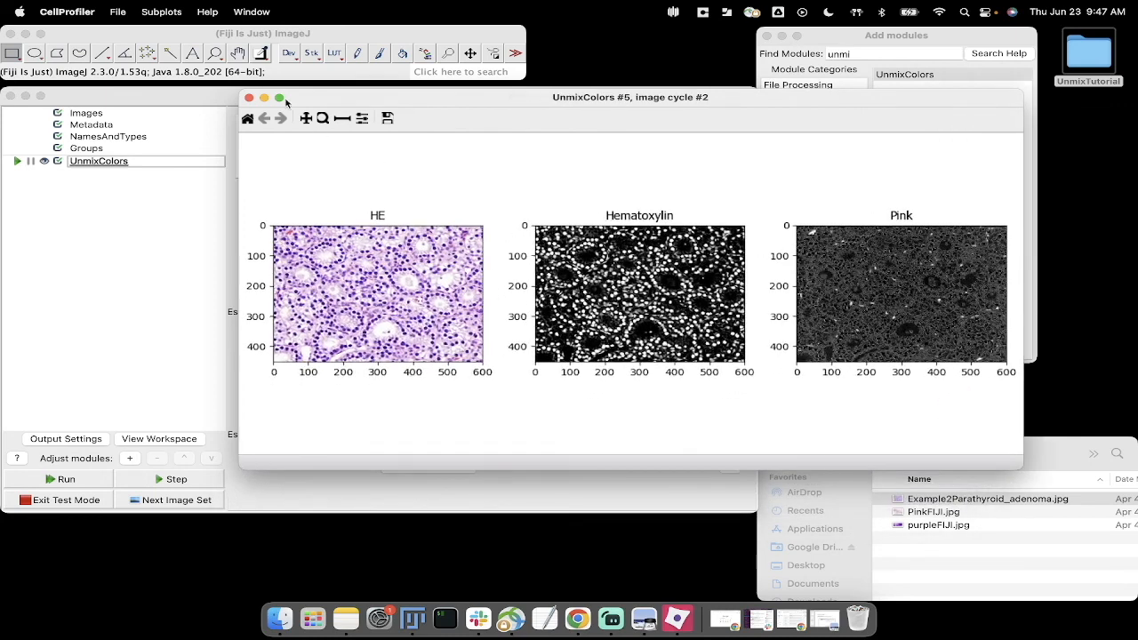
left_click(322, 118)
left_click_drag(560, 233, 620, 276)
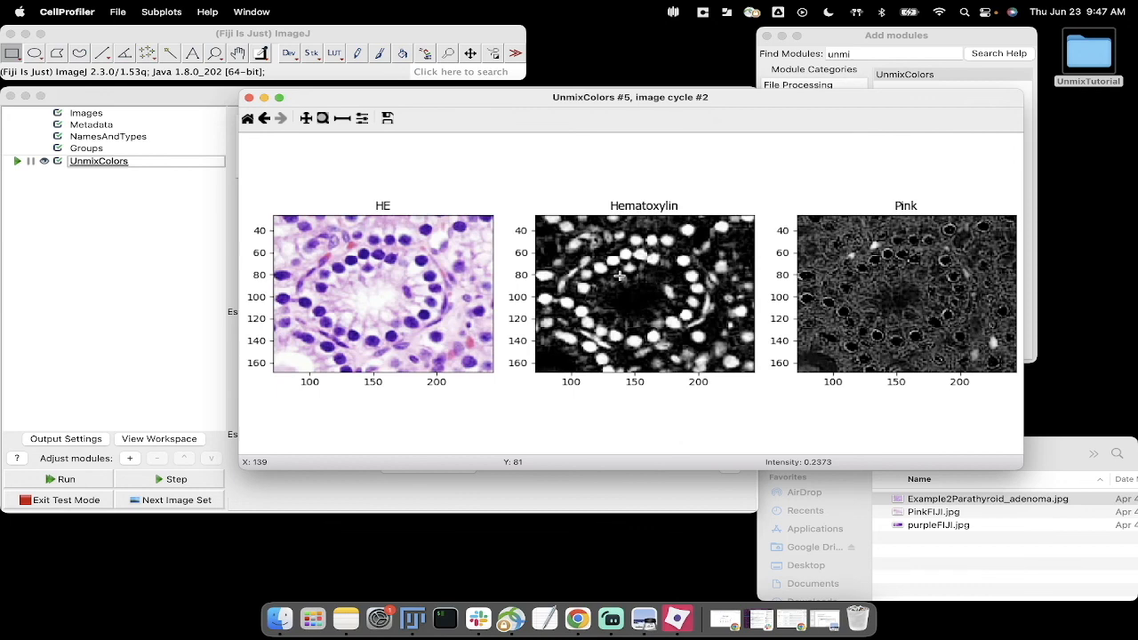